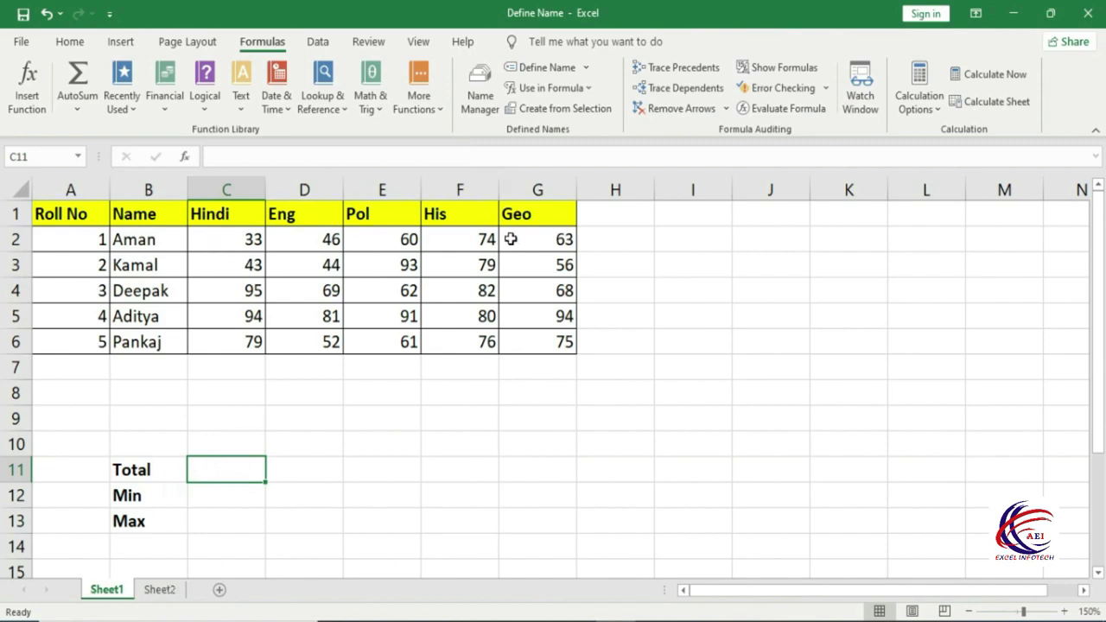
Enter =SUM(hindi,eng,pol,his,geo) in C11 so the Total shows 1750.
type("=")
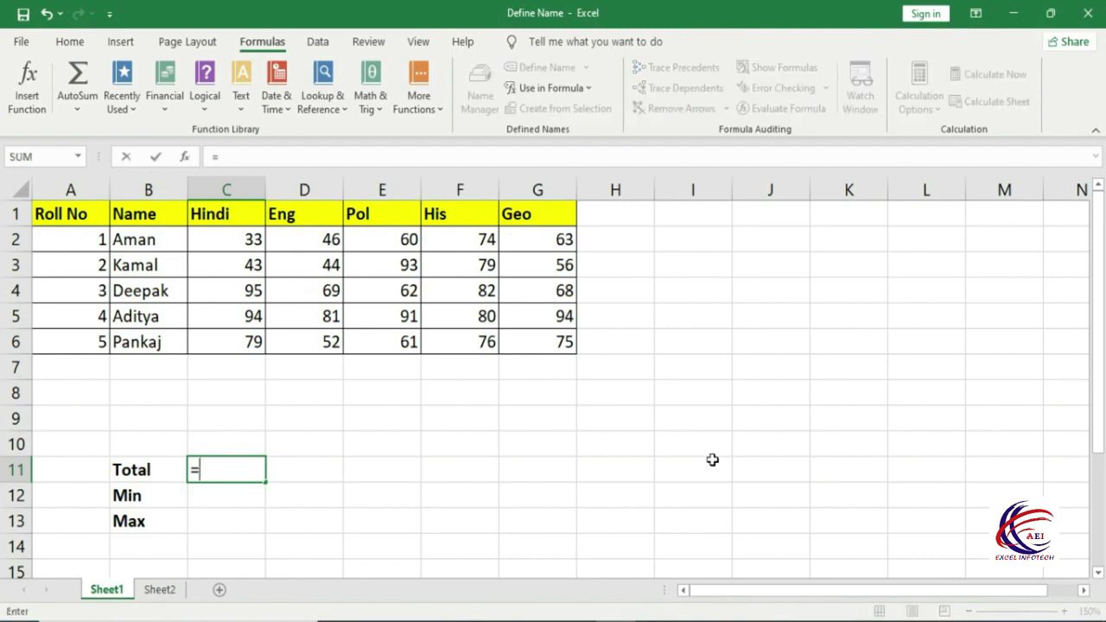
type("sum")
key("Tab")
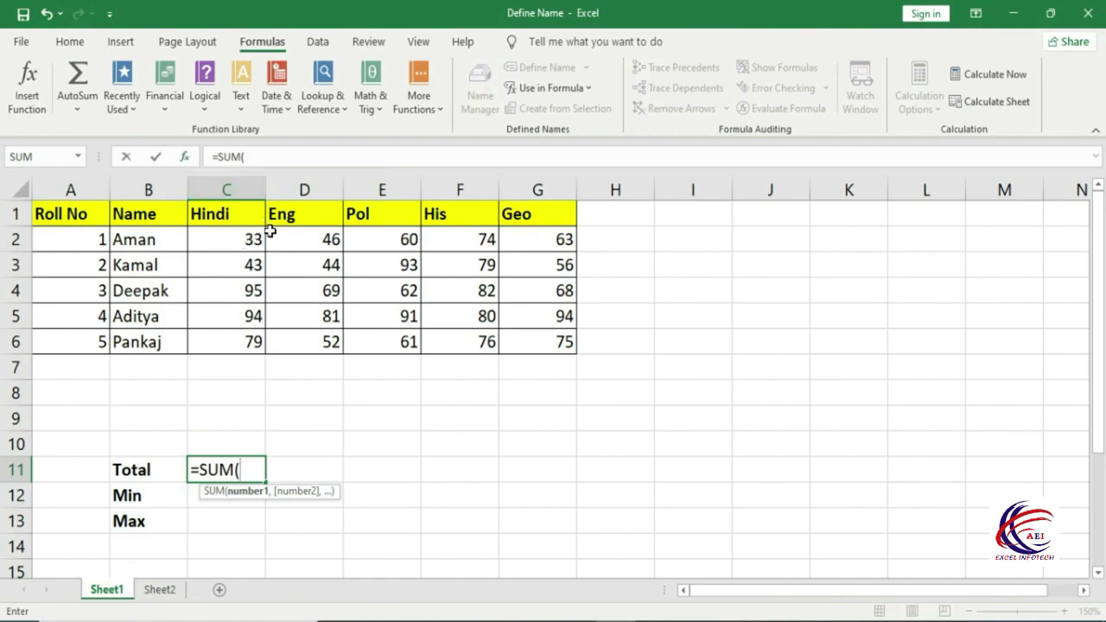
type("hindi")
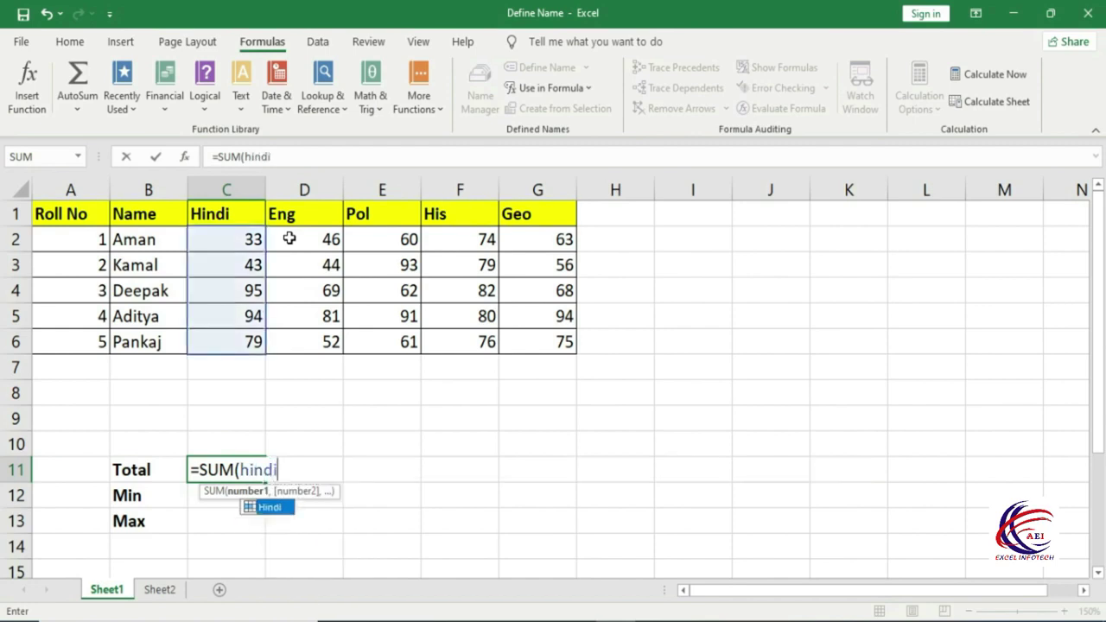
type(",")
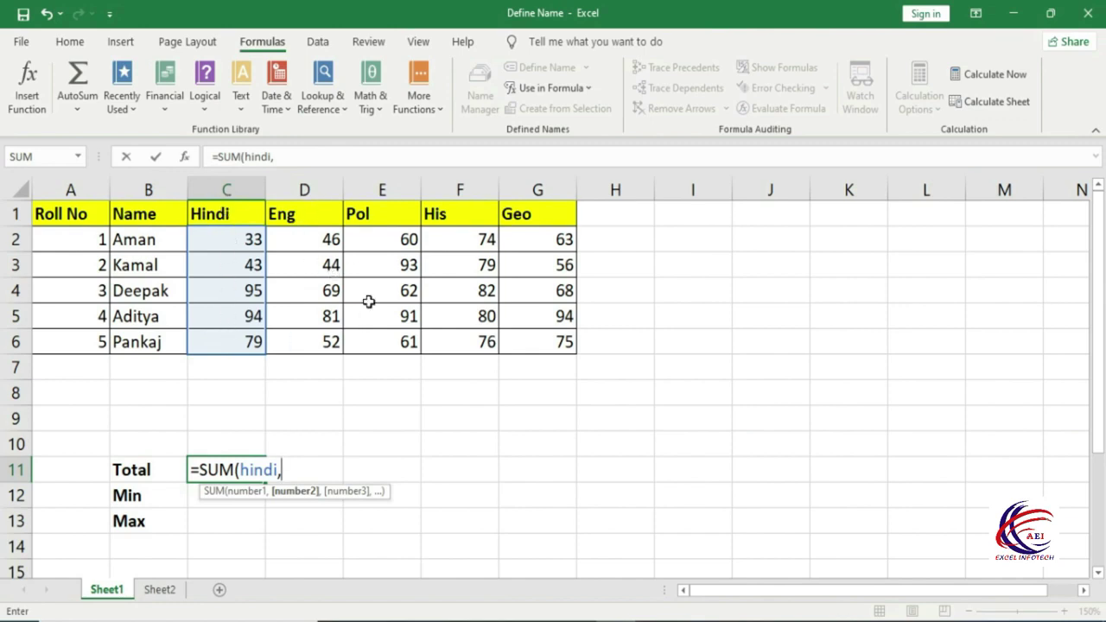
type("en")
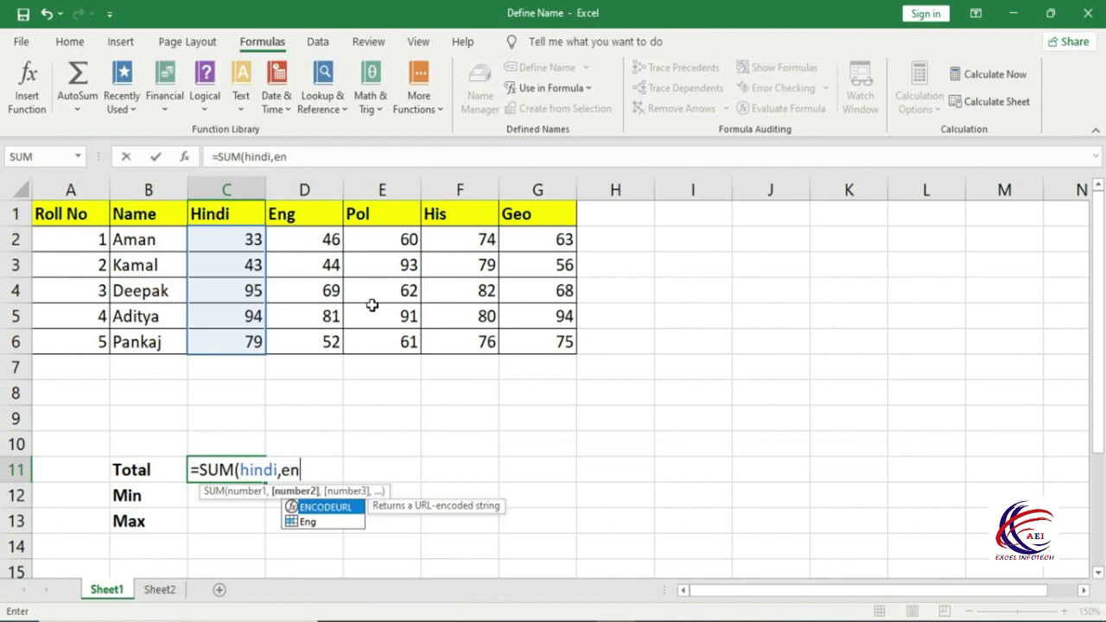
type("g")
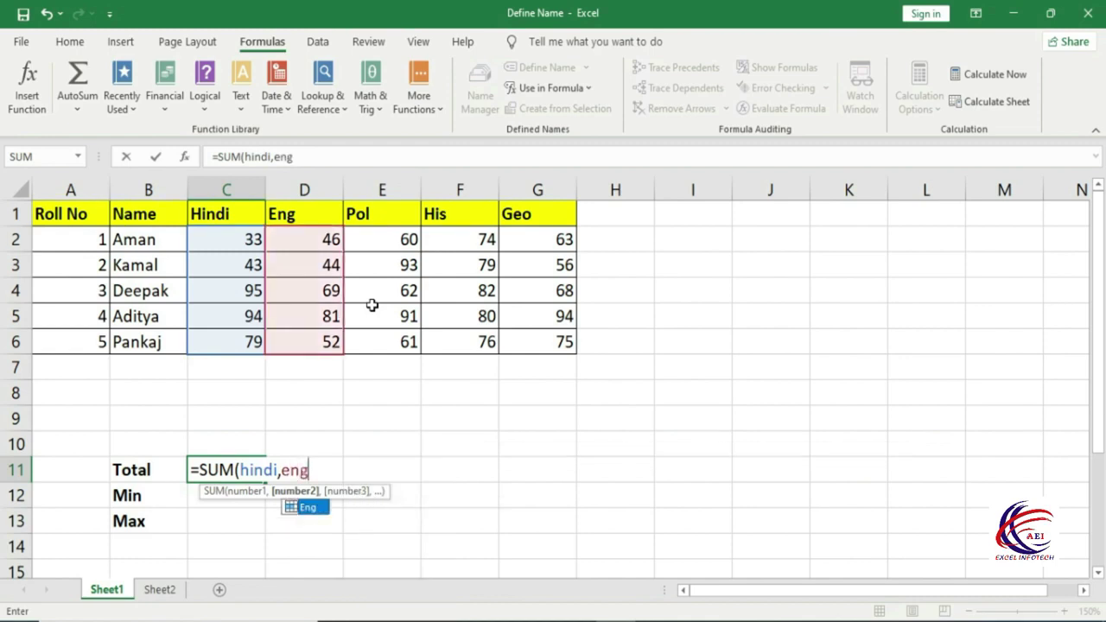
type(",")
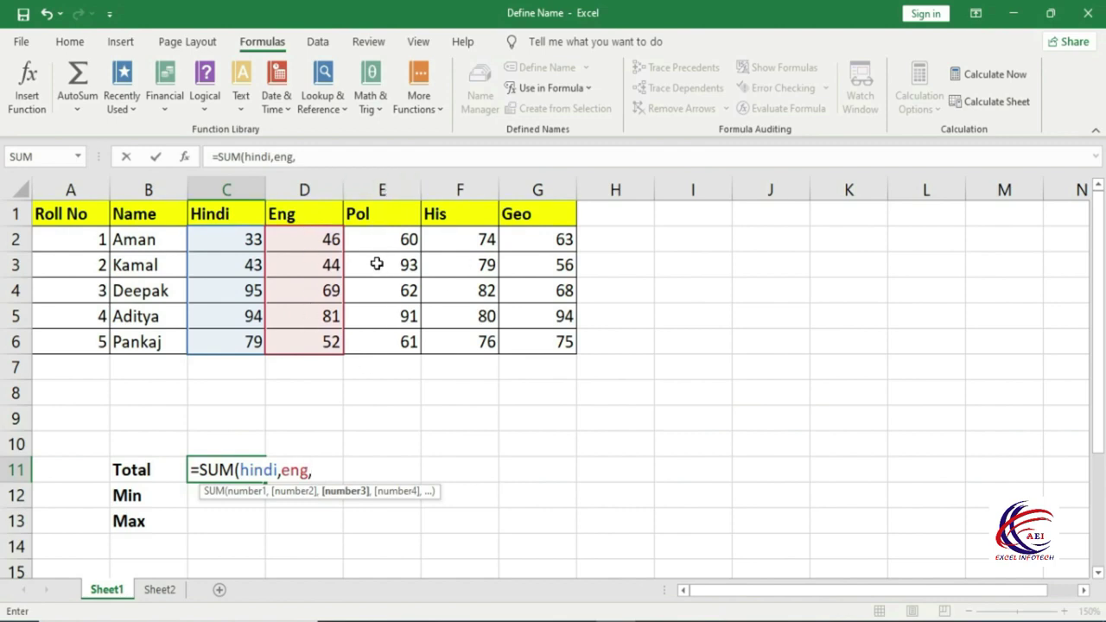
type("pol")
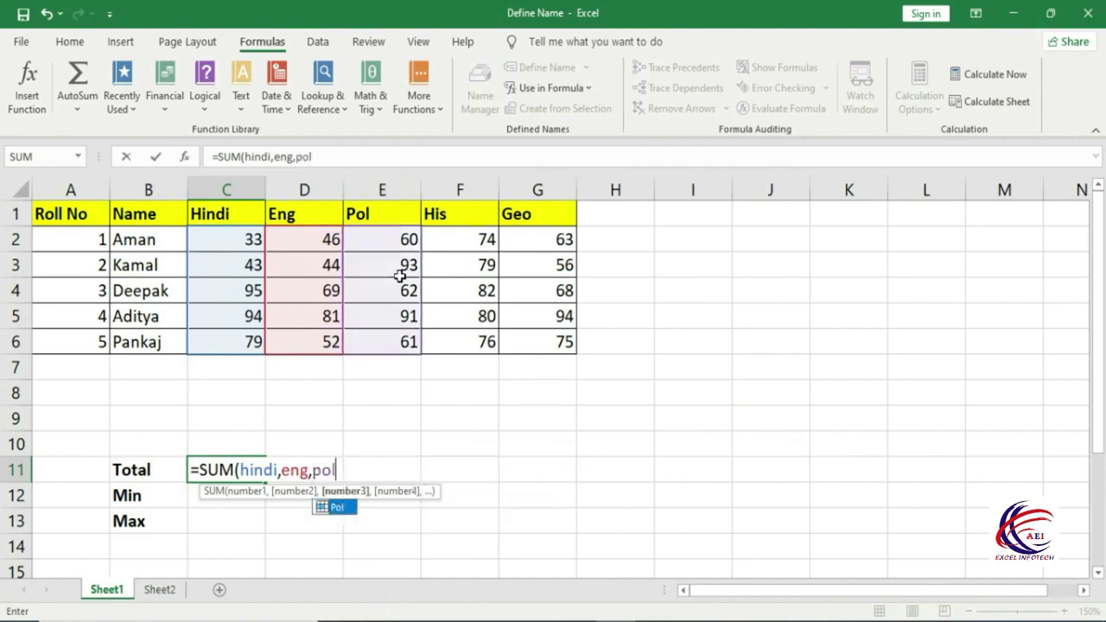
type(",")
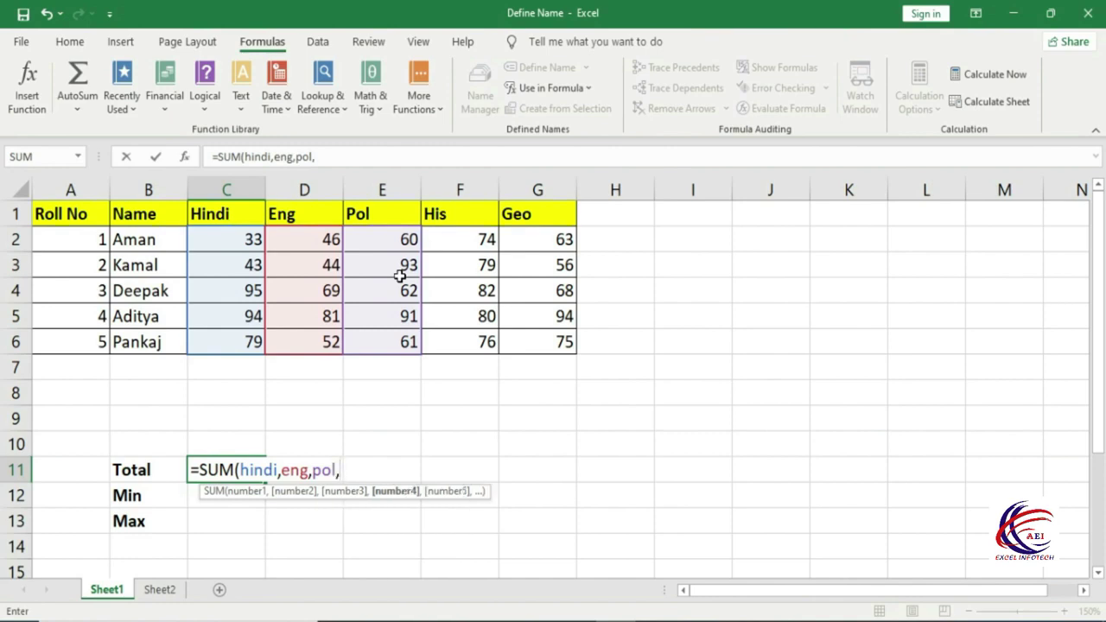
type("h")
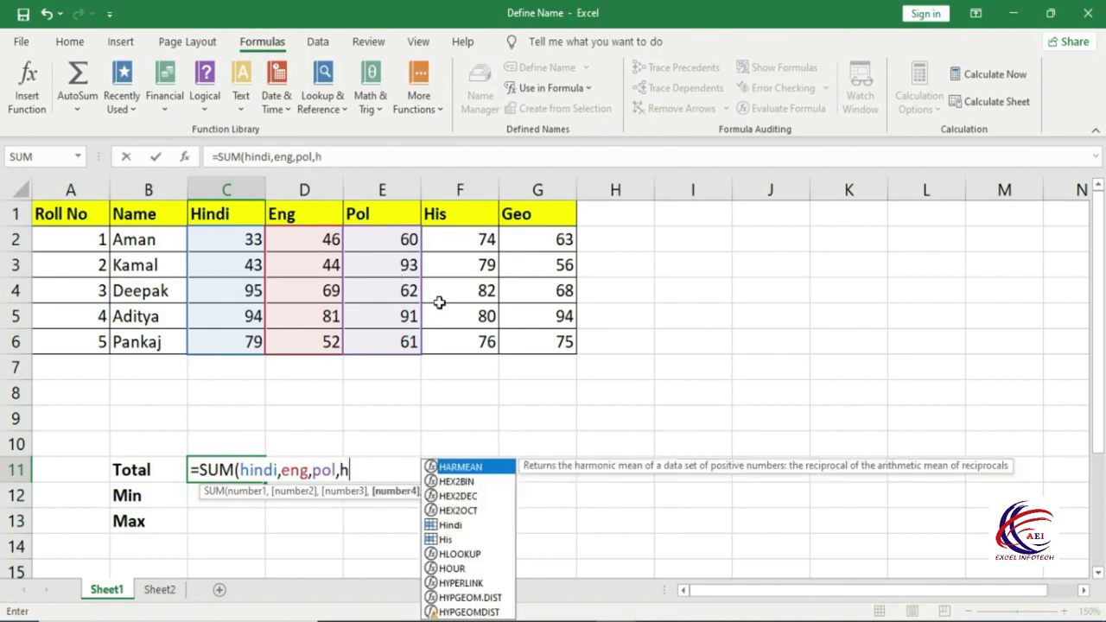
type("is,")
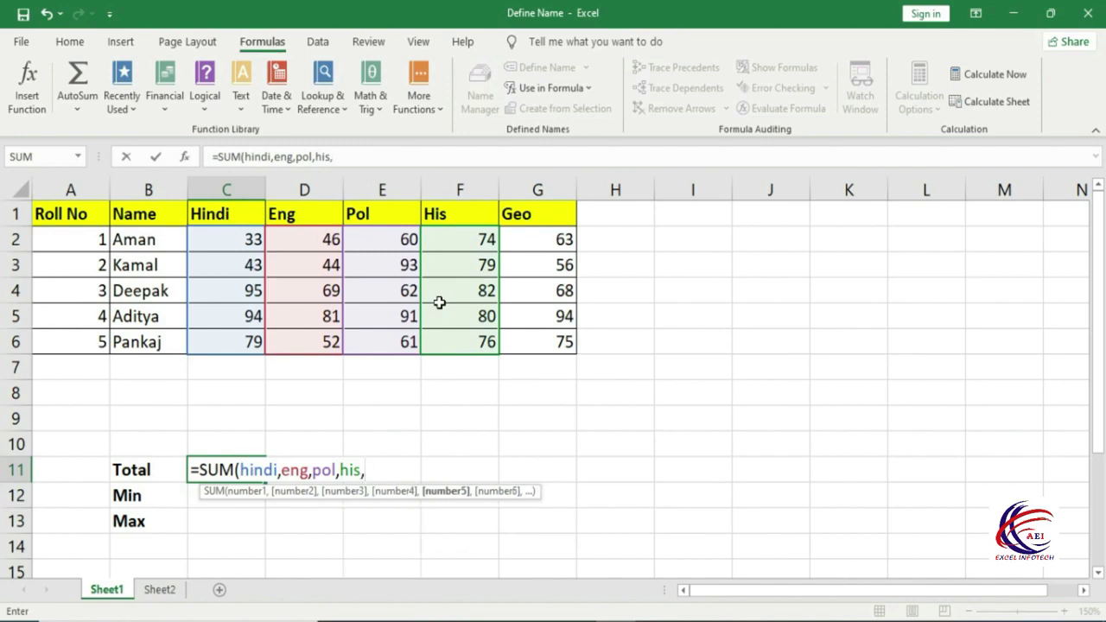
type("geo")
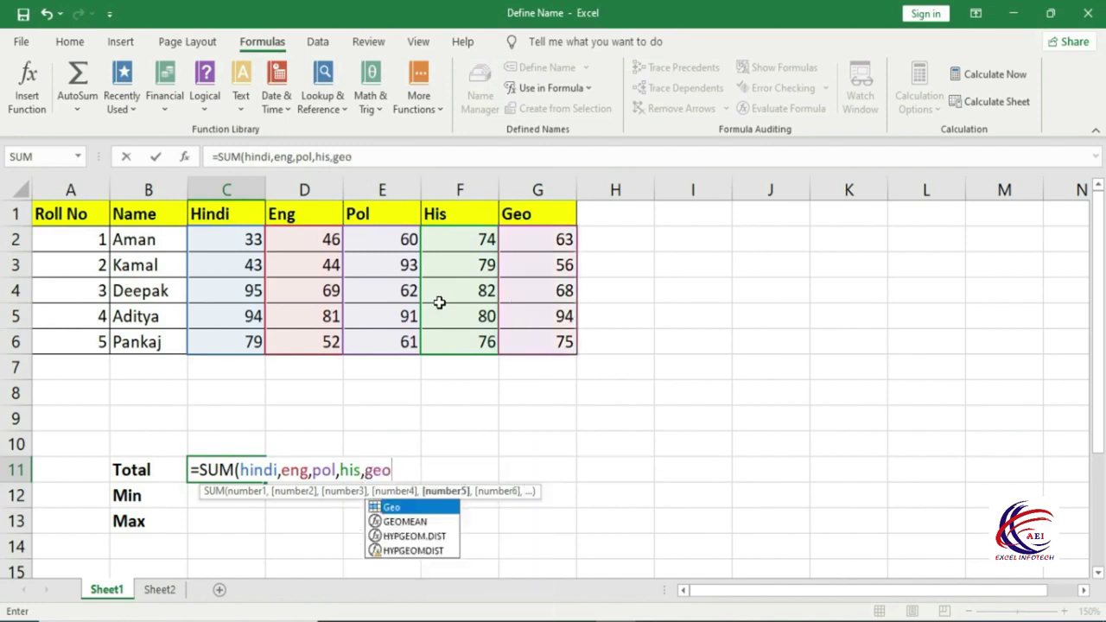
type(")")
key("Return")
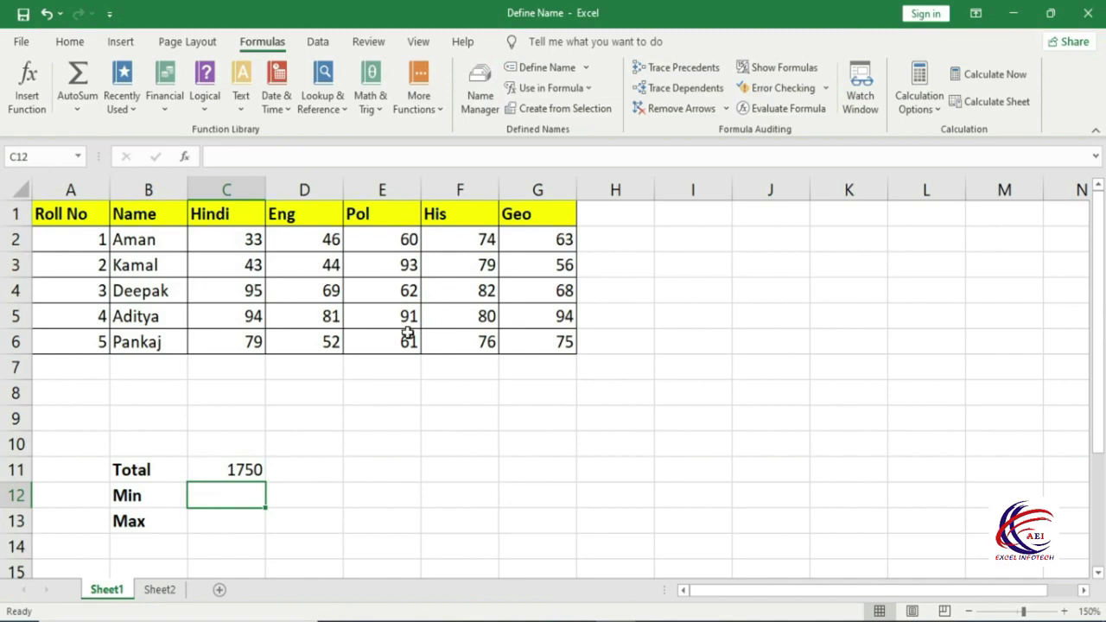
Enter =MIN(hindi) in the Min cell C12, returning 33, then move to the Max cell.
left_click(257, 469)
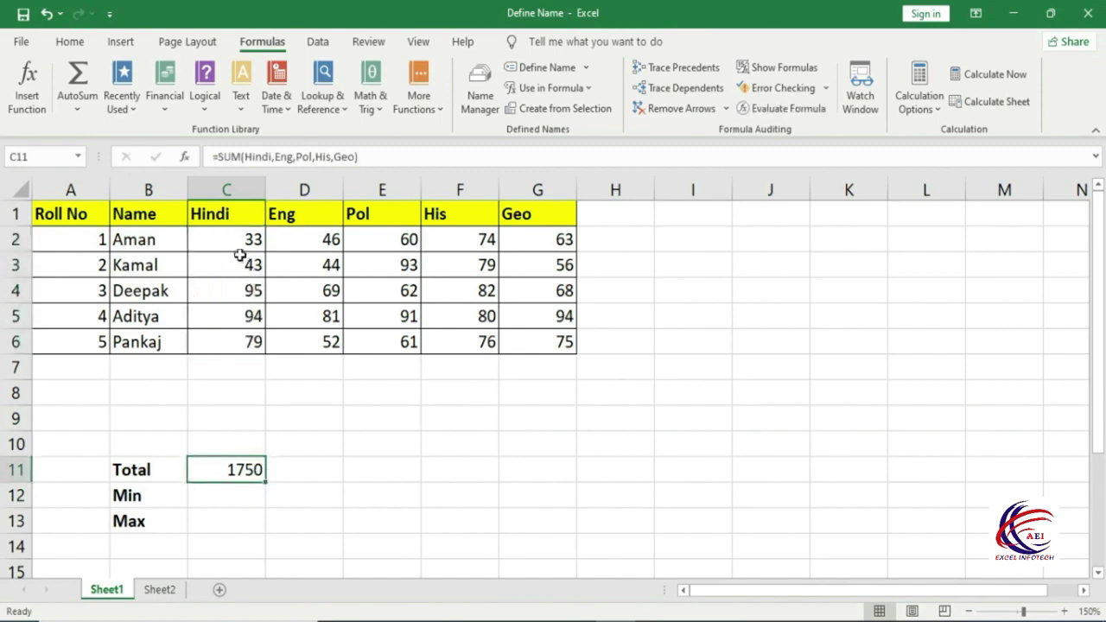
left_click(246, 503)
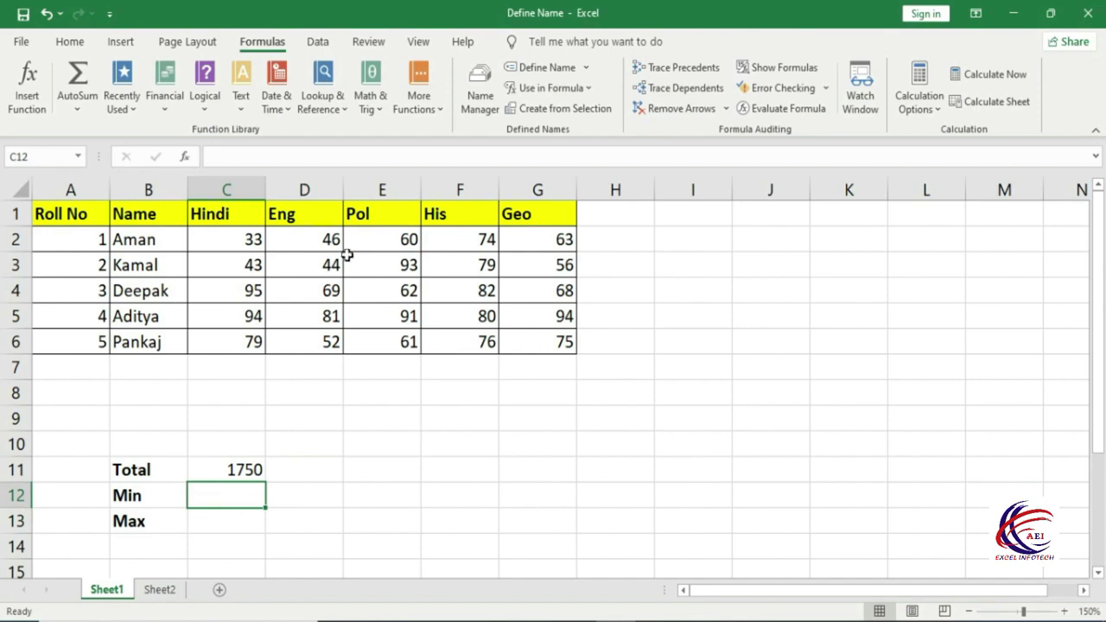
double_click(243, 488)
type("=")
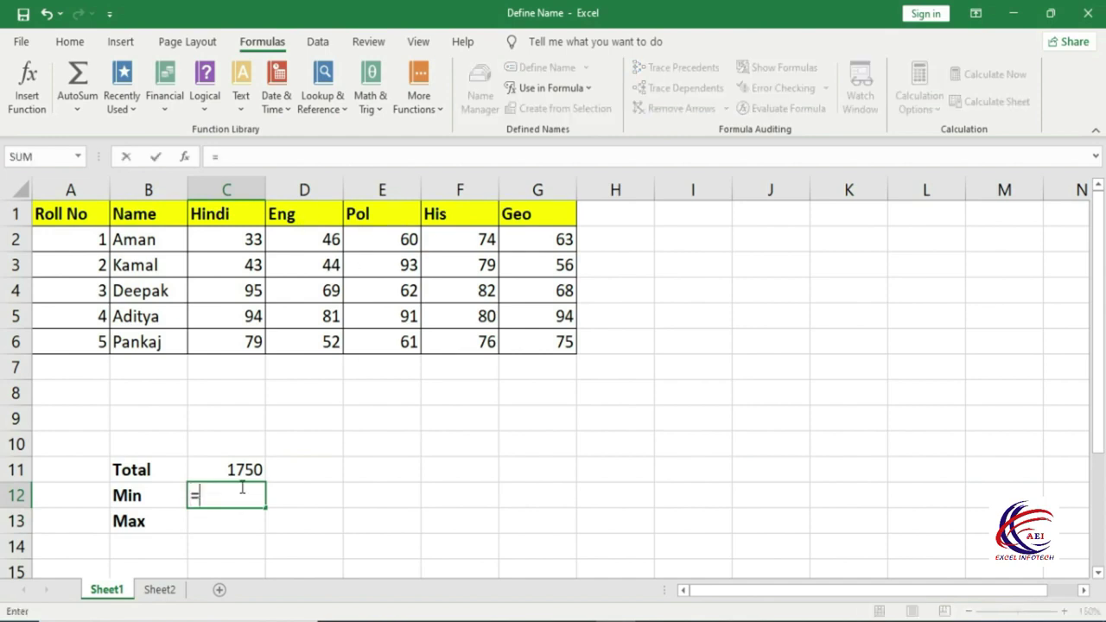
type("min")
key("Tab")
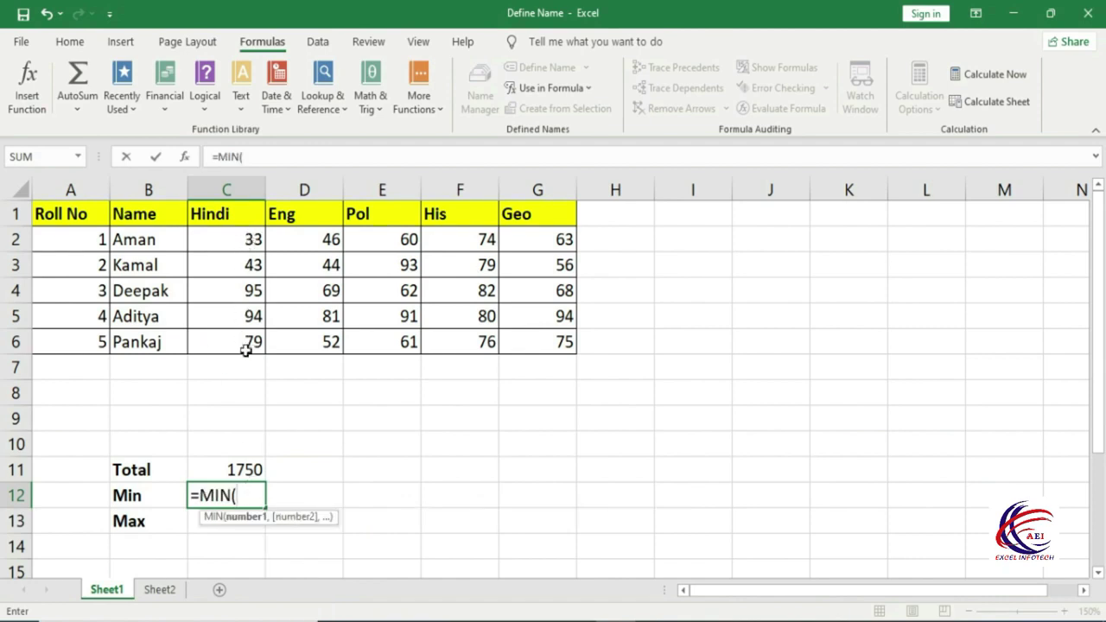
type("hindi")
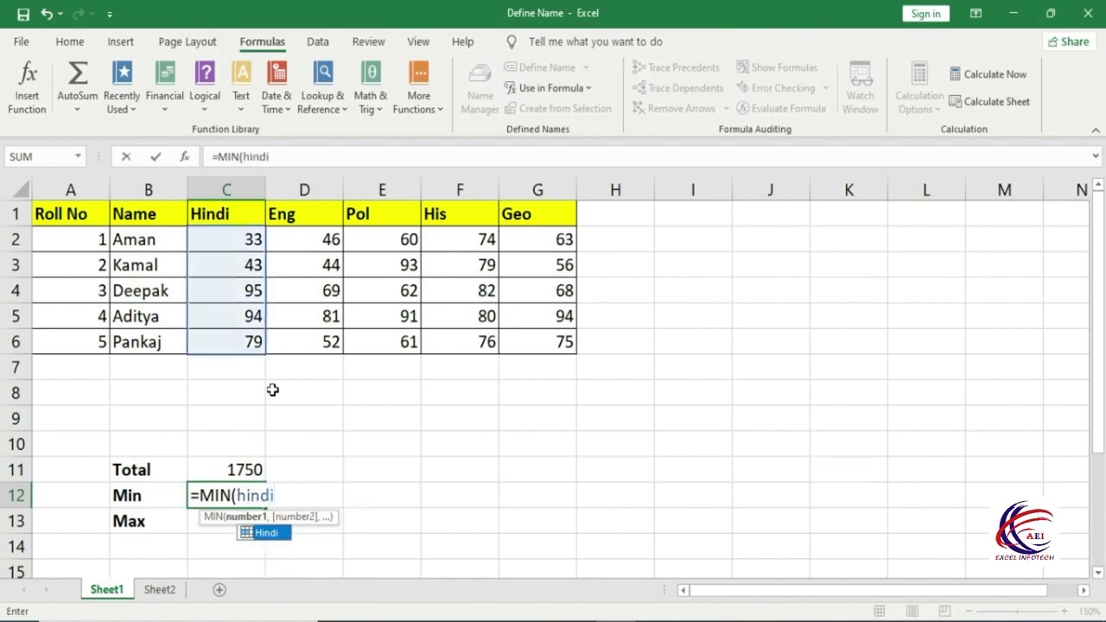
type(")")
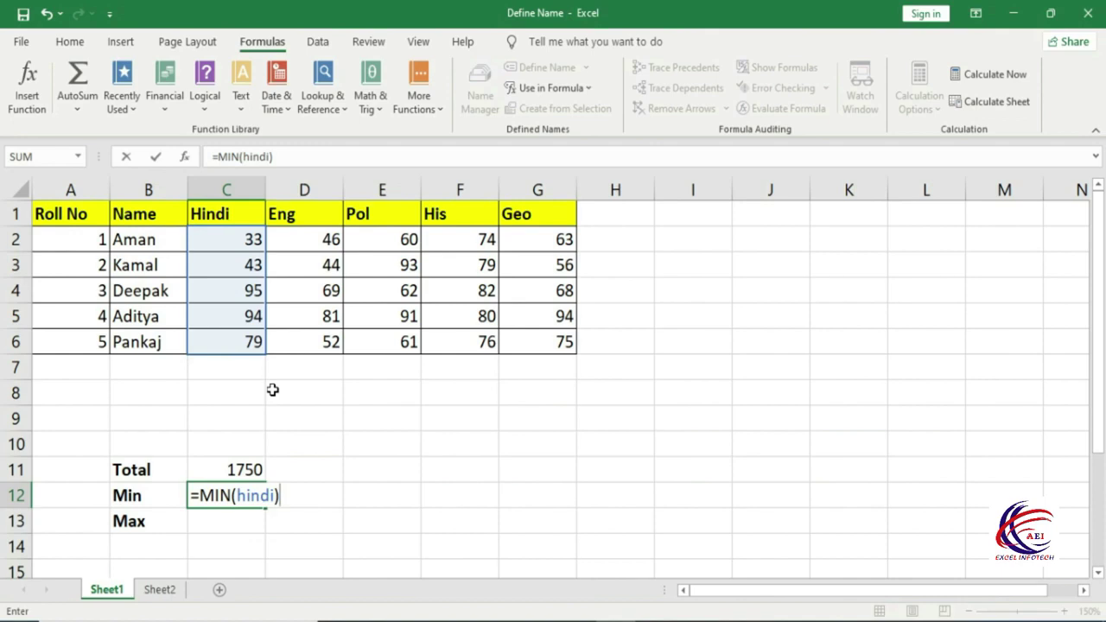
key("Return")
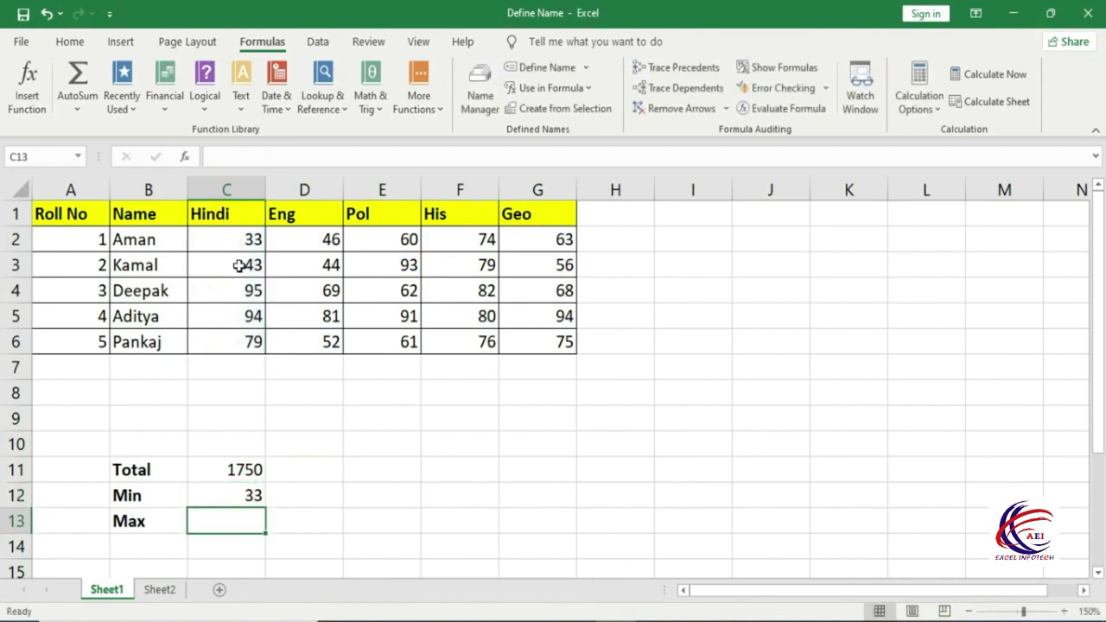
left_click(246, 497)
left_click(252, 239)
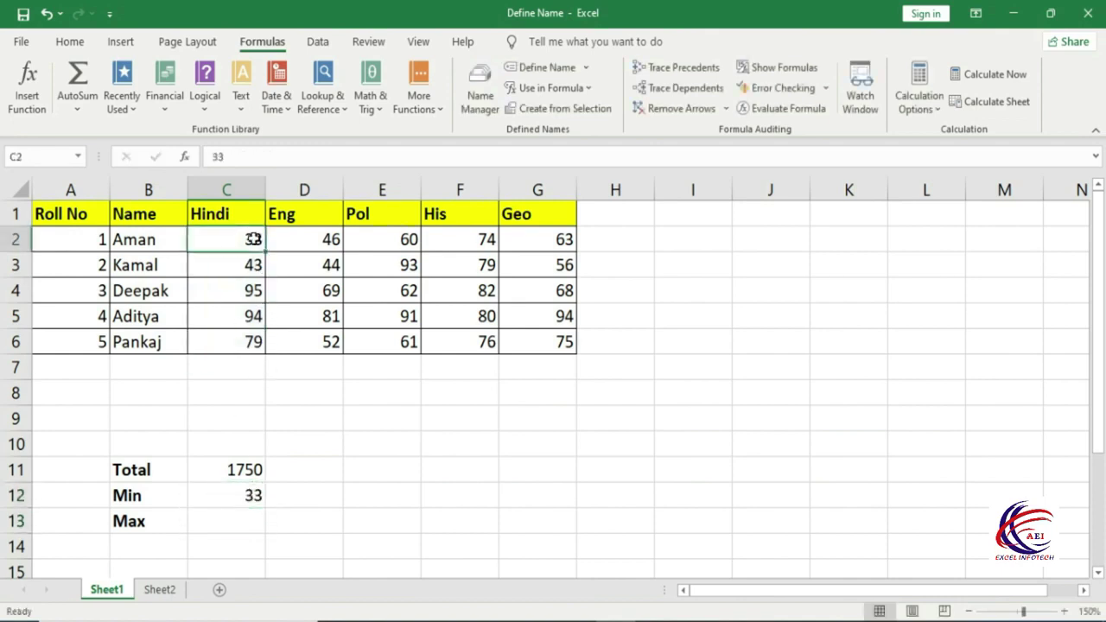
key("ctrl+Down")
key("ctrl+Down")
key("Down")
key("Down")
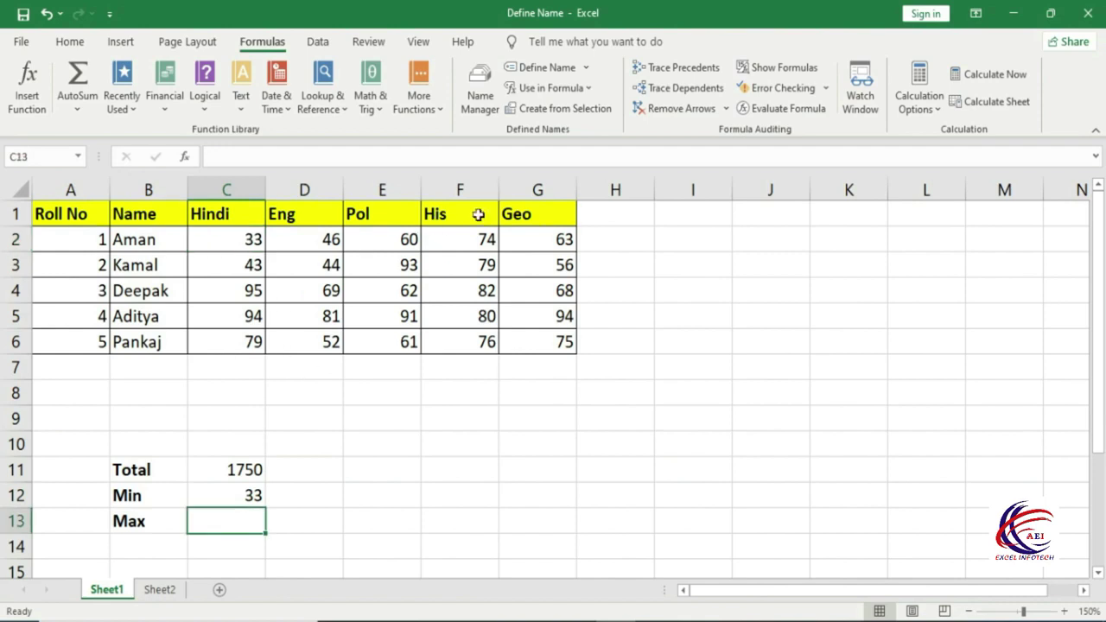
Enter =MAX(geo) in the Max cell C13, returning 94.
type("=")
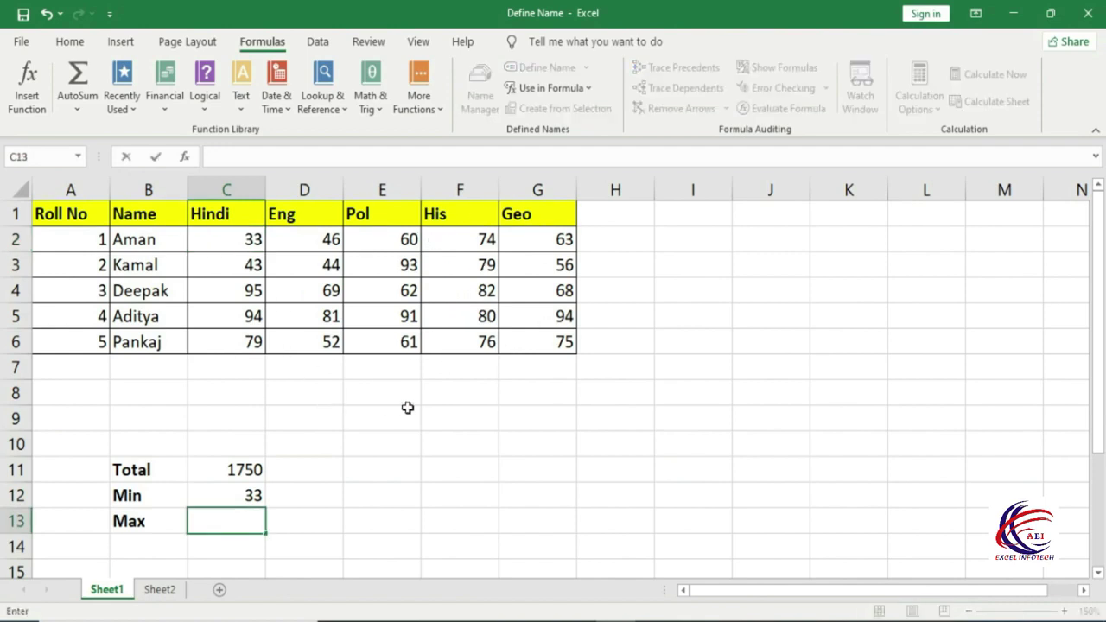
type("=m")
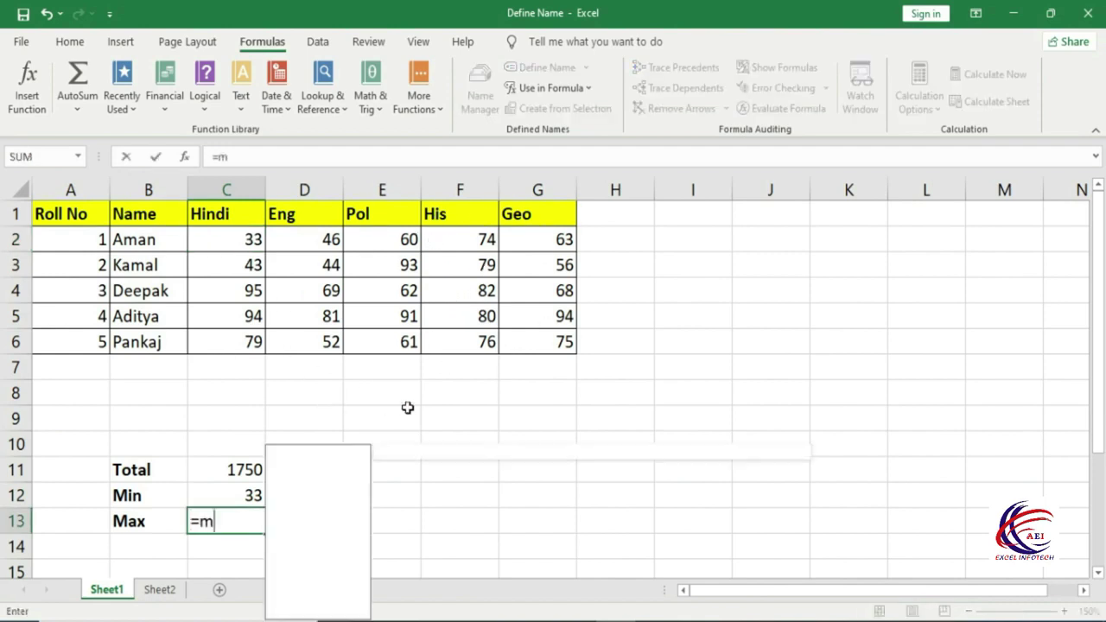
type("ax")
key("Tab")
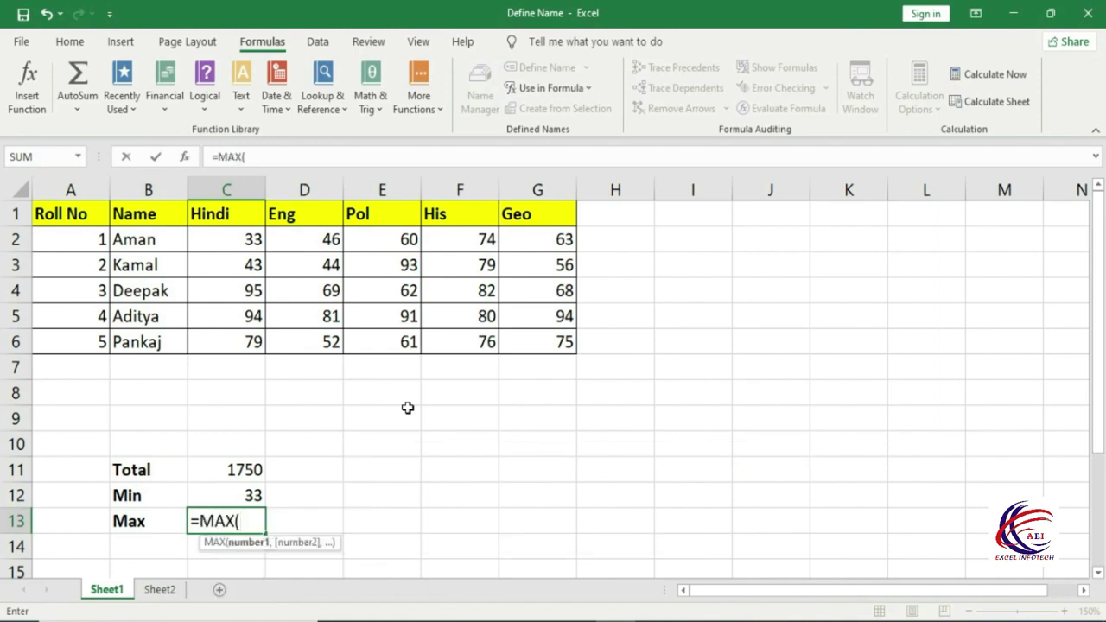
type("geo")
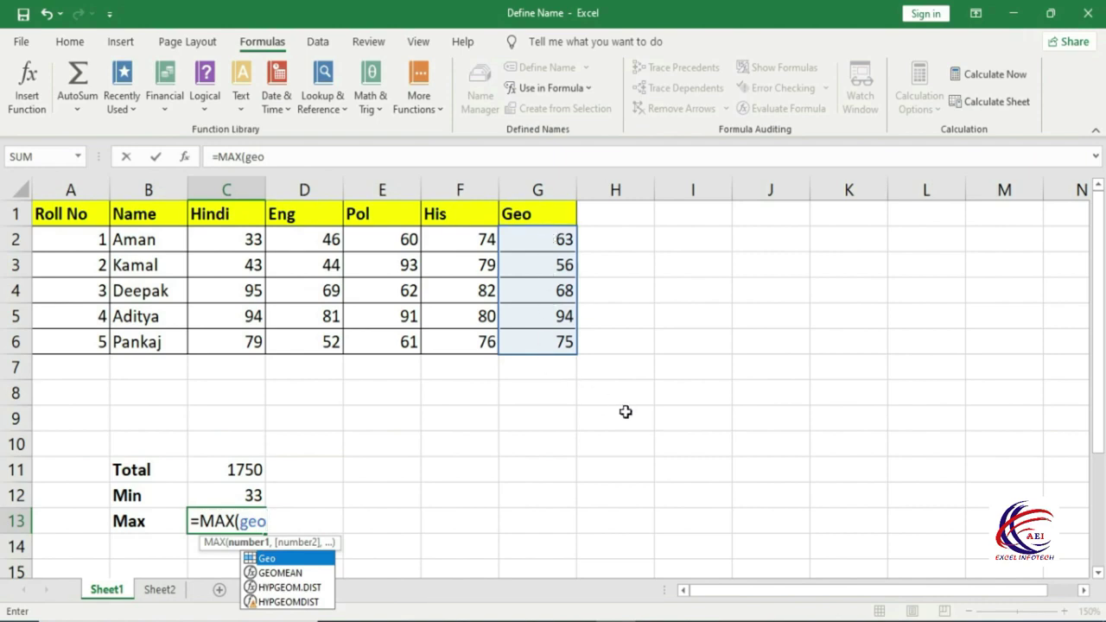
type(")")
key("Return")
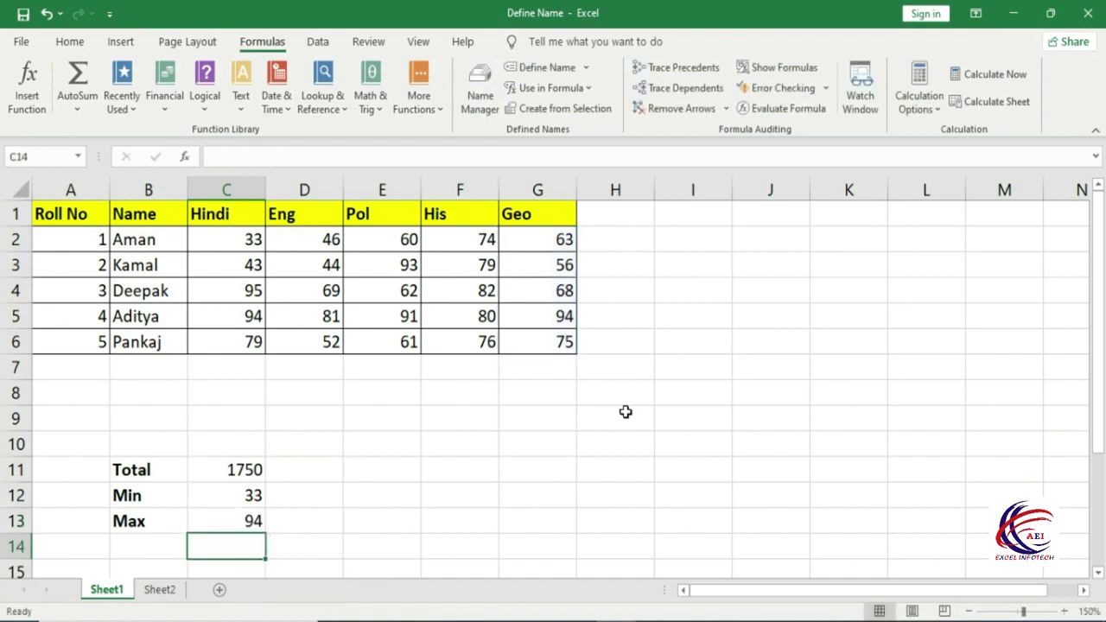
Verify the results against the Geo mark 94 in G5 and the Hindi range.
left_click(552, 321)
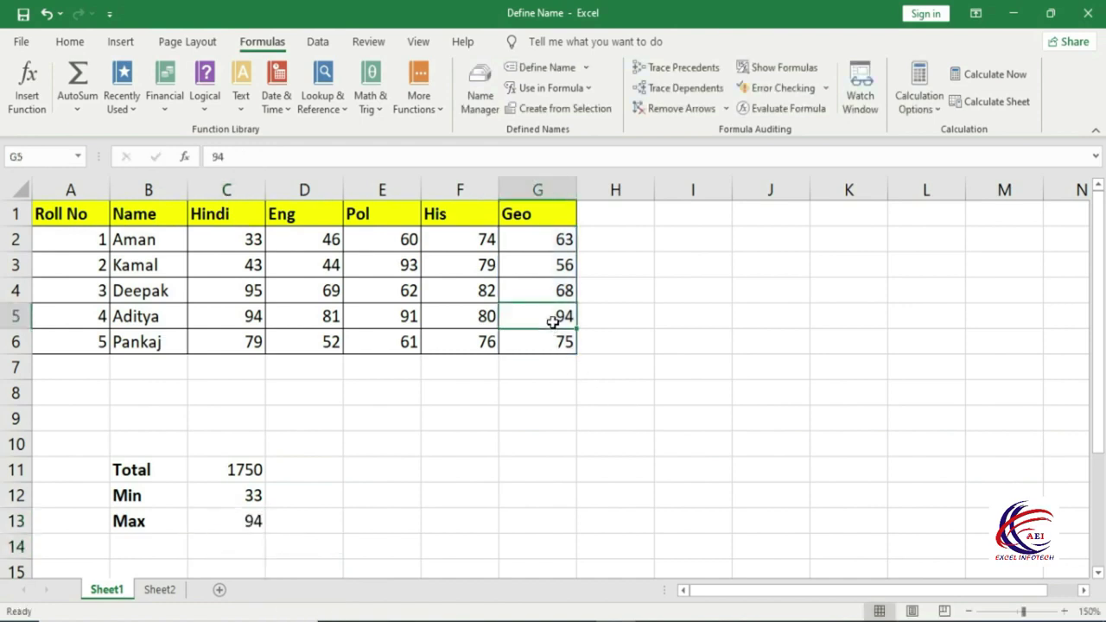
left_click(241, 530)
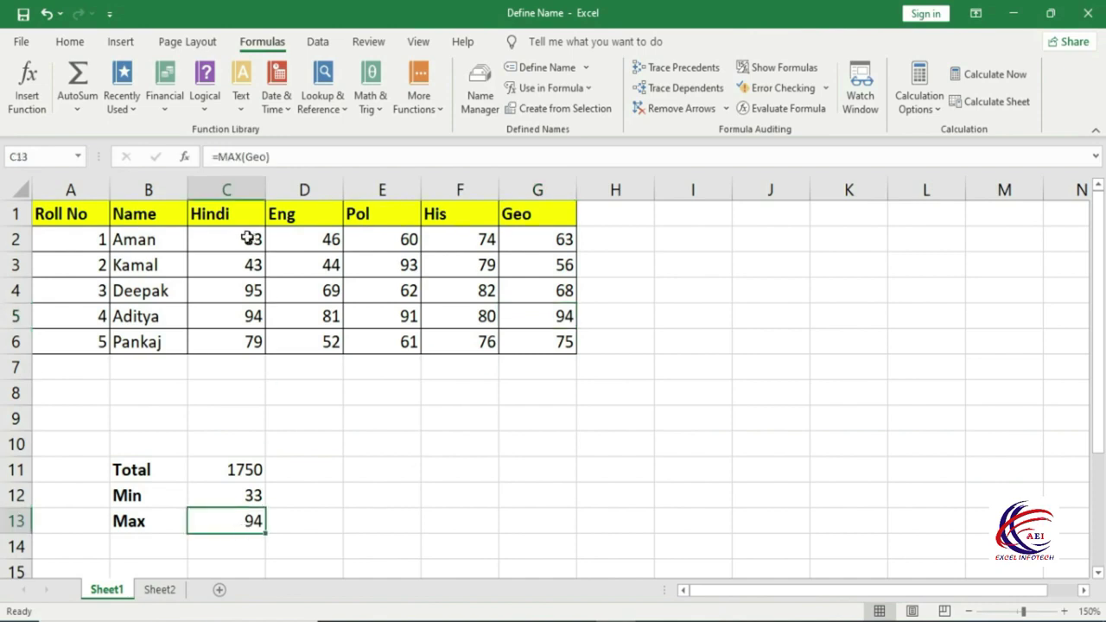
left_click_drag(249, 240, 248, 350)
left_click_drag(233, 469, 236, 527)
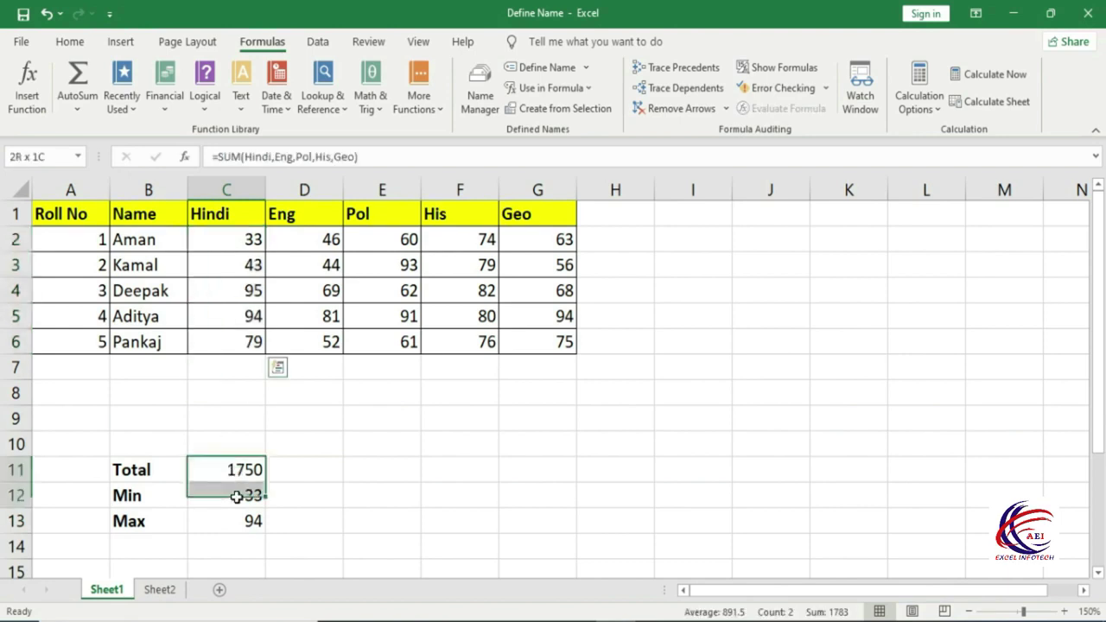
left_click(316, 475)
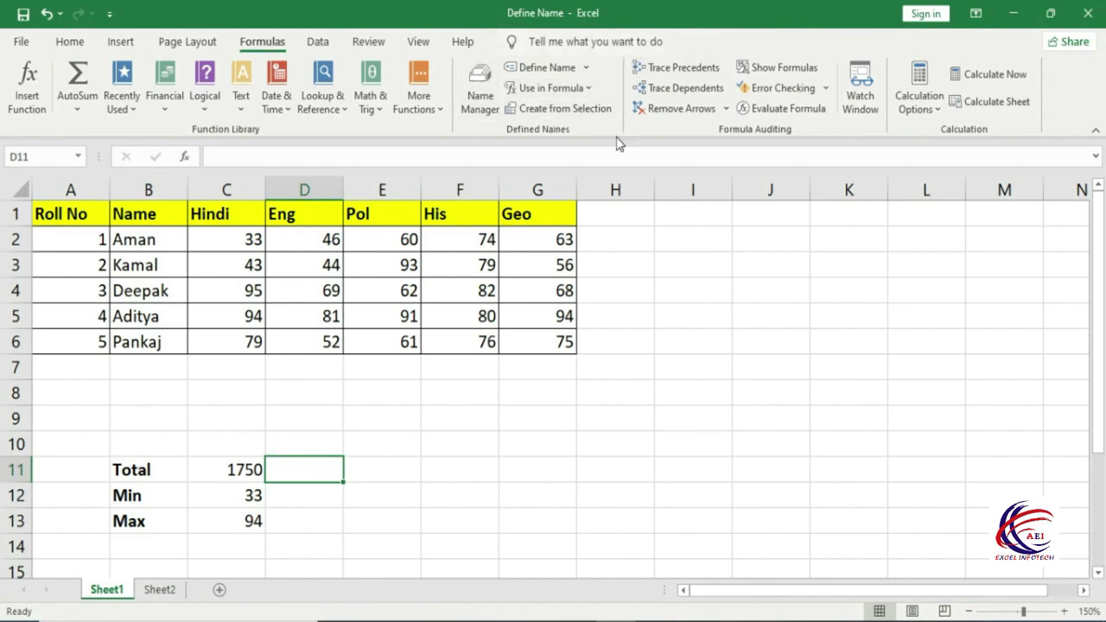
On Sheet2, delete the five names Eng, Geo, Hindi, His and Pol in Name Manager.
left_click(164, 591)
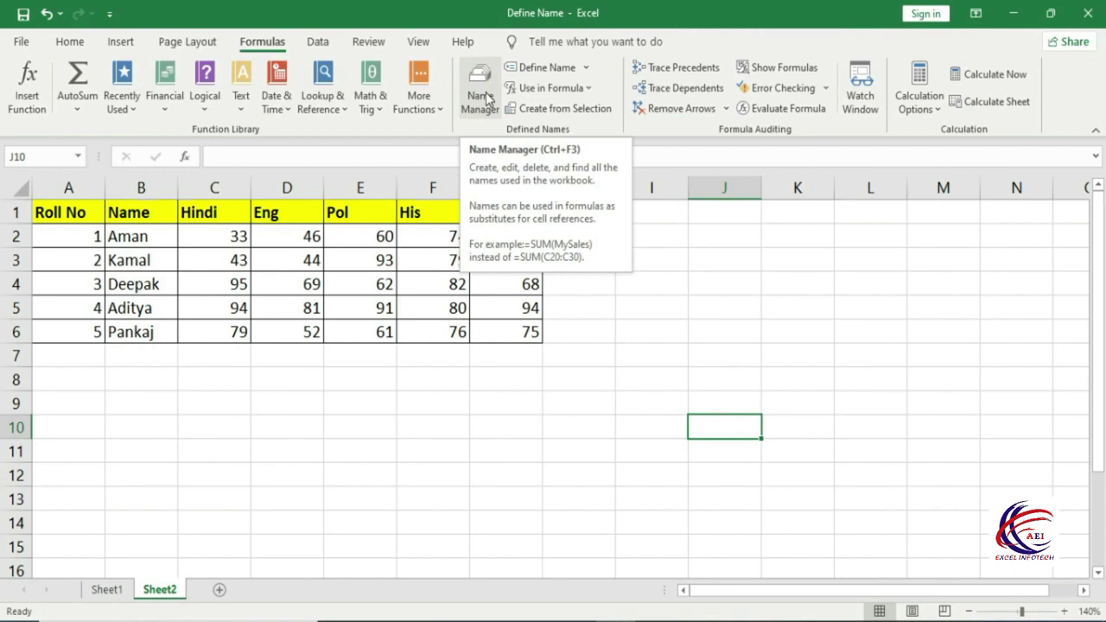
left_click(481, 101)
mouse_move(627, 165)
left_mouse_down()
mouse_move(489, 156)
mouse_move(490, 183)
left_mouse_up()
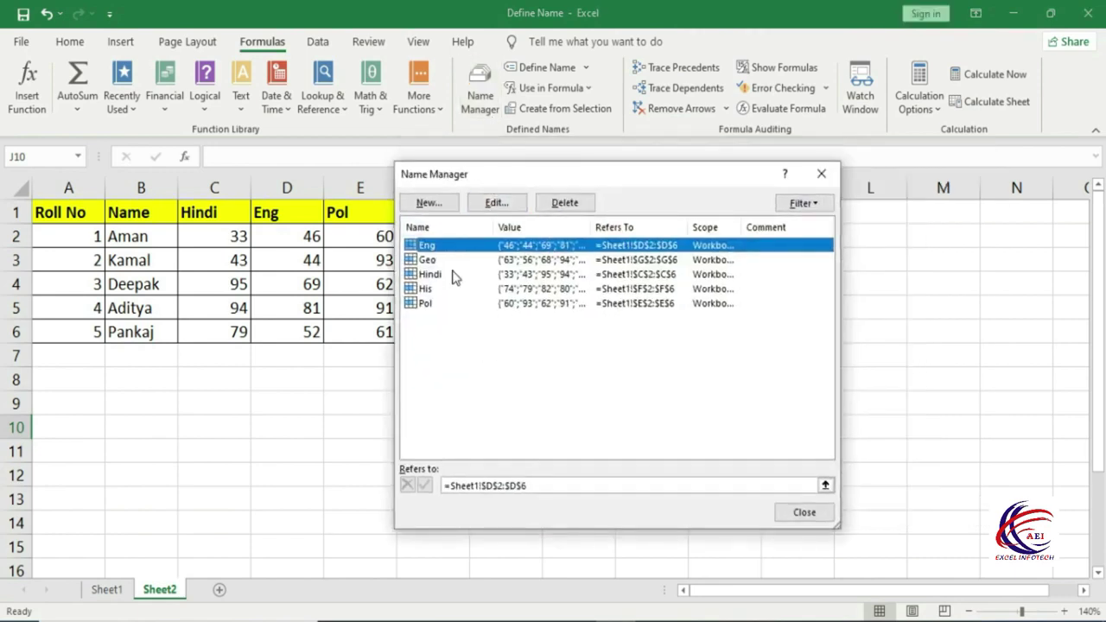
left_click(427, 304)
left_click(445, 245, "shift")
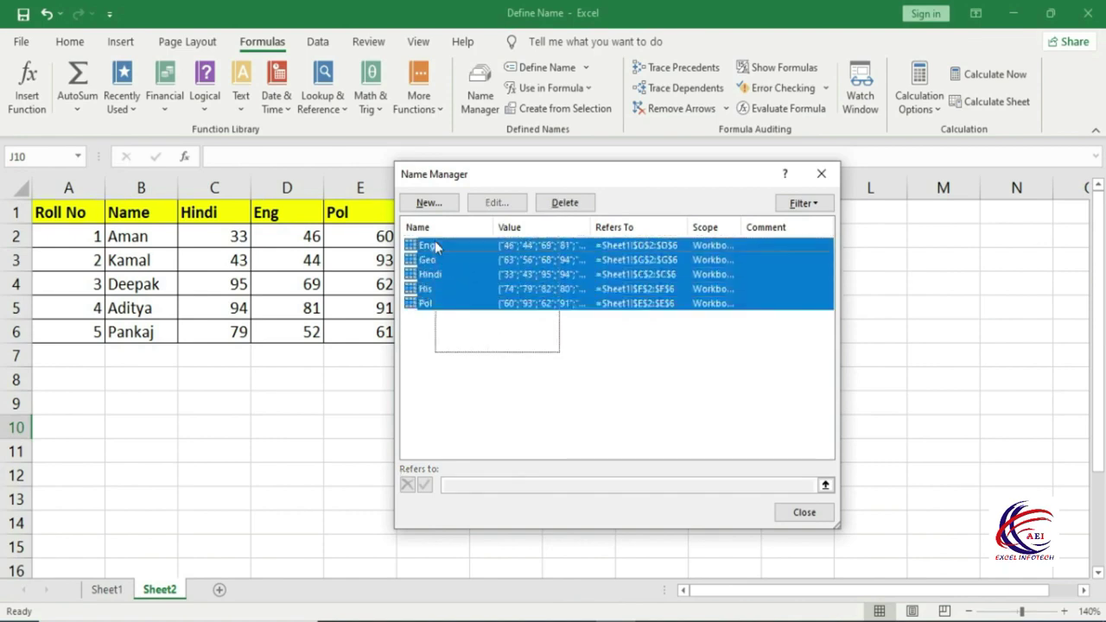
left_click(581, 204)
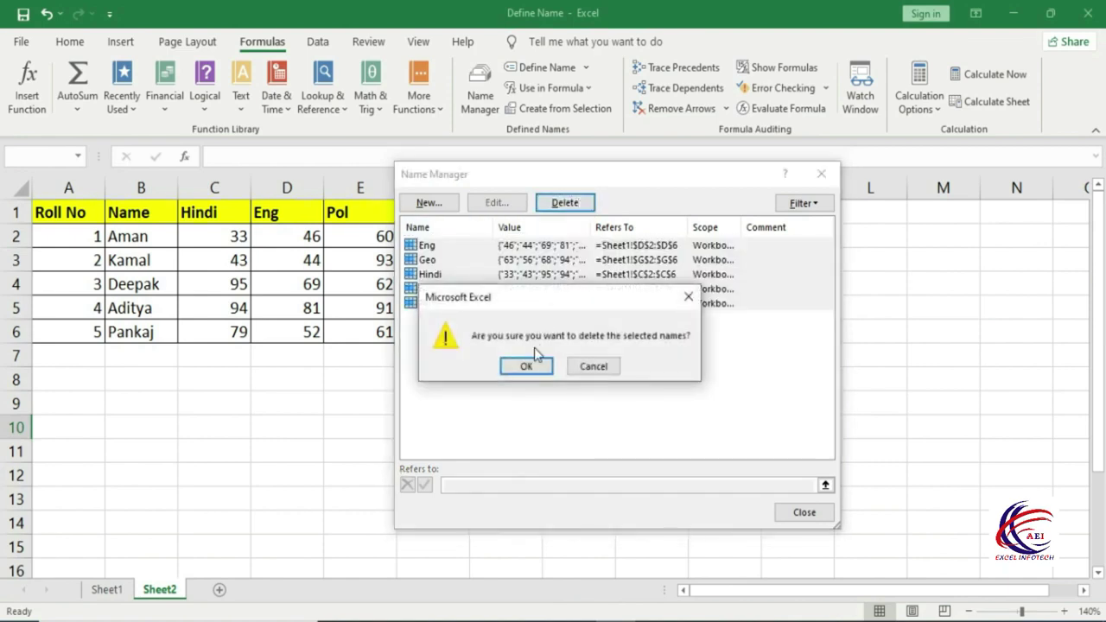
left_click(527, 368)
left_click_drag(537, 177, 560, 207)
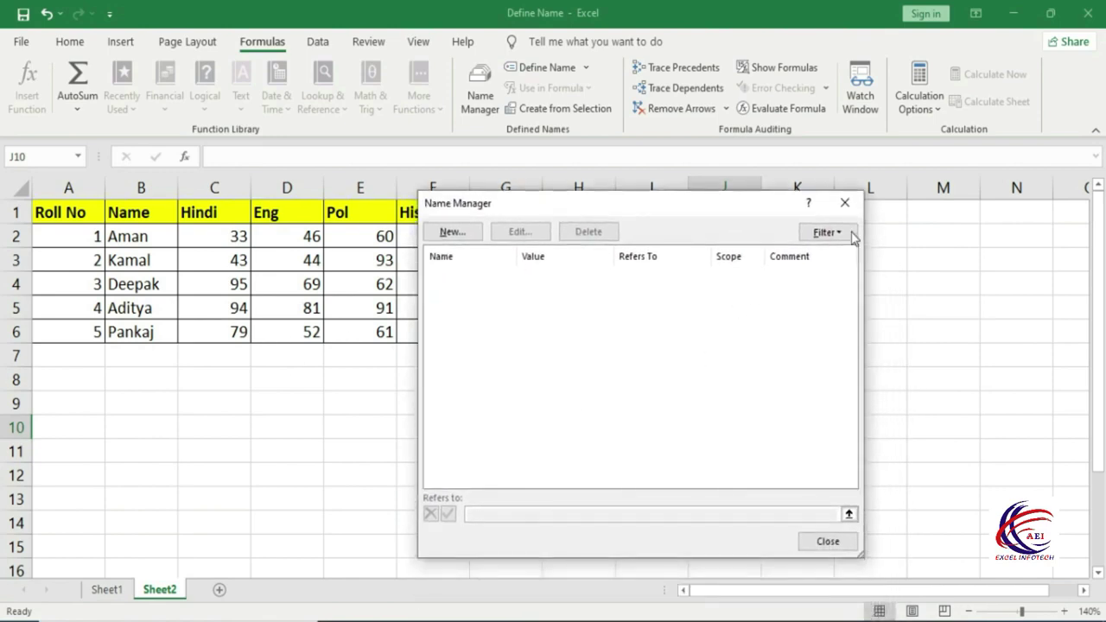
Create the name Hindi with Workbook scope, referring to =Sheet2!$C$1:$C$6.
left_click(447, 233)
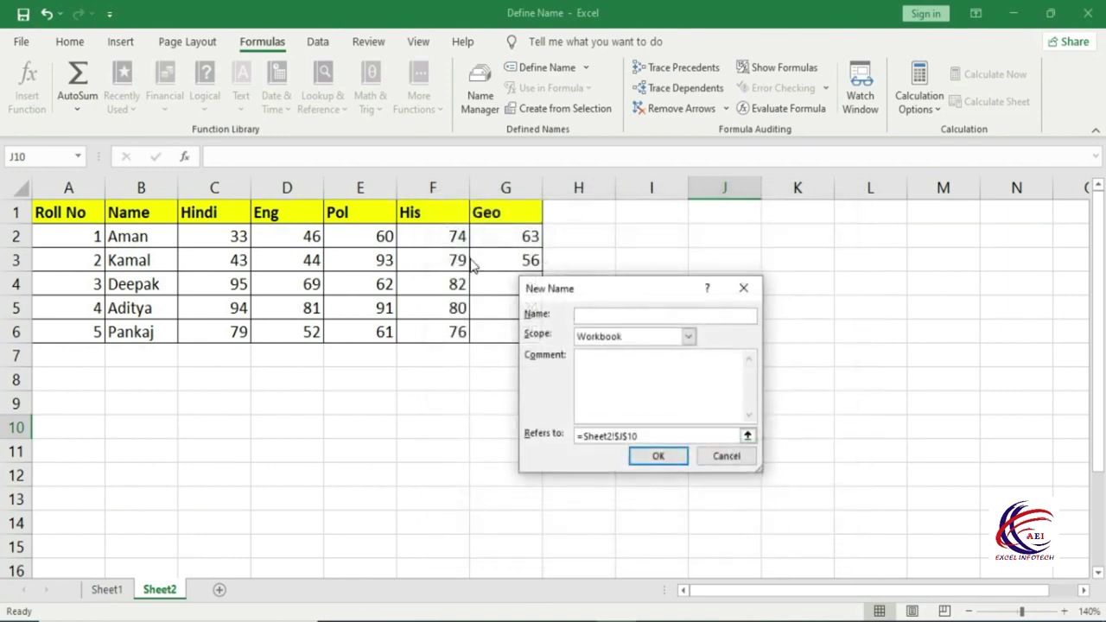
left_click_drag(577, 281, 616, 216)
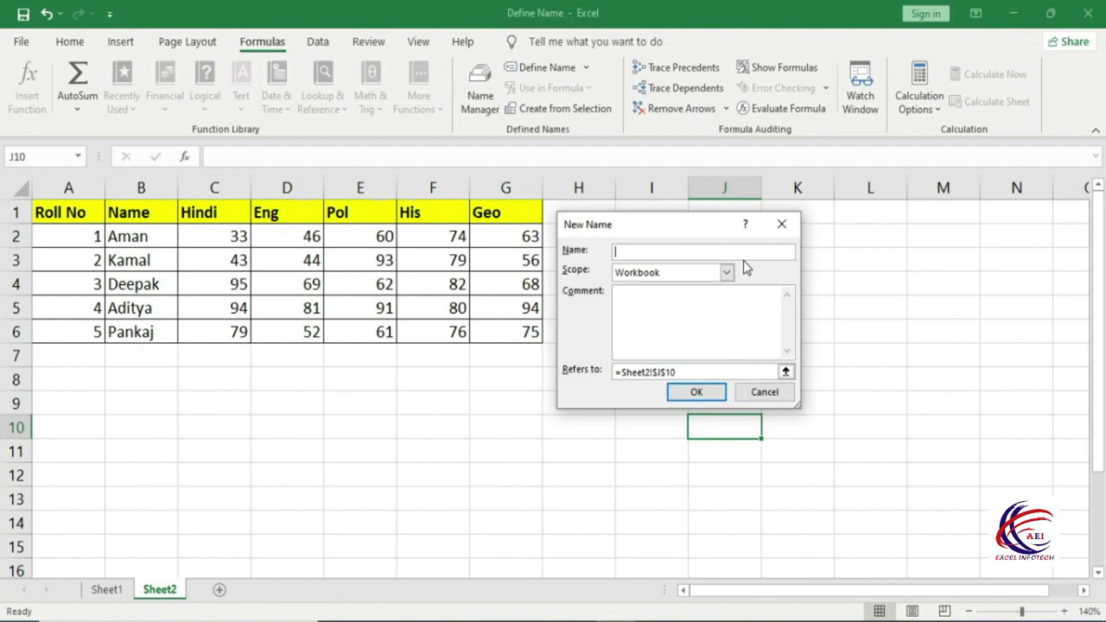
type("Hindi")
key("Tab")
left_click(724, 273)
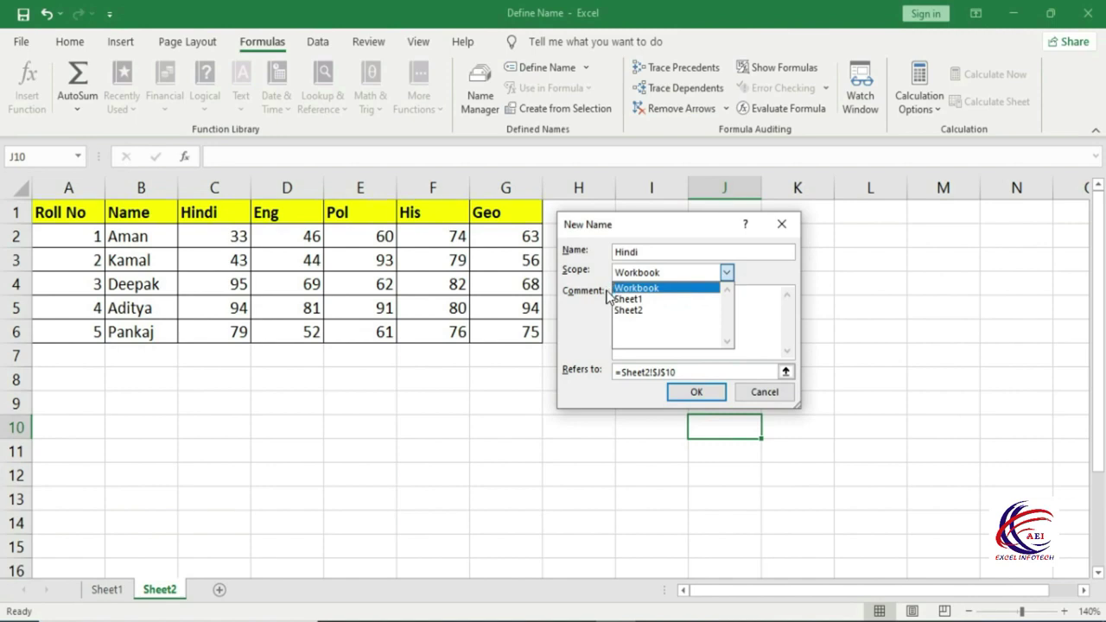
left_click(638, 299)
left_click(692, 277)
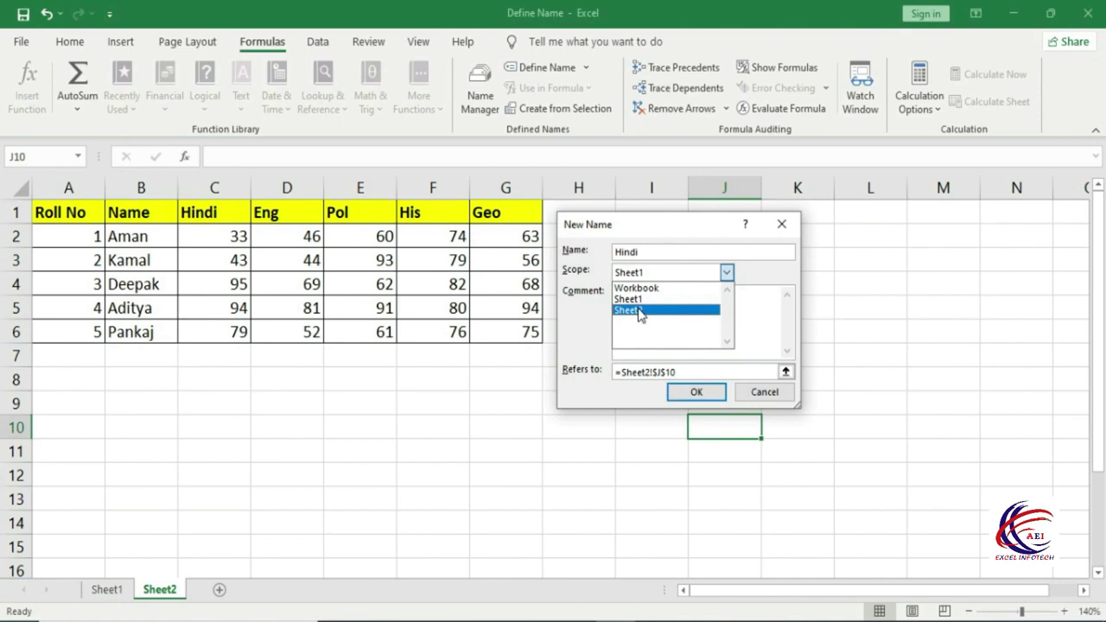
left_click(654, 287)
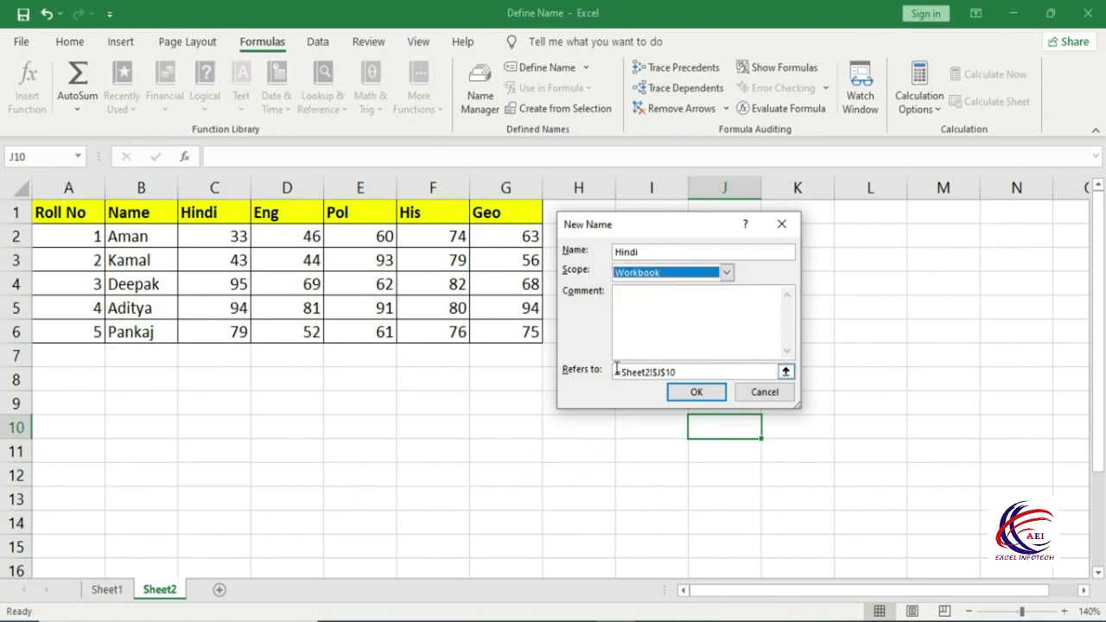
left_click_drag(691, 371, 553, 370)
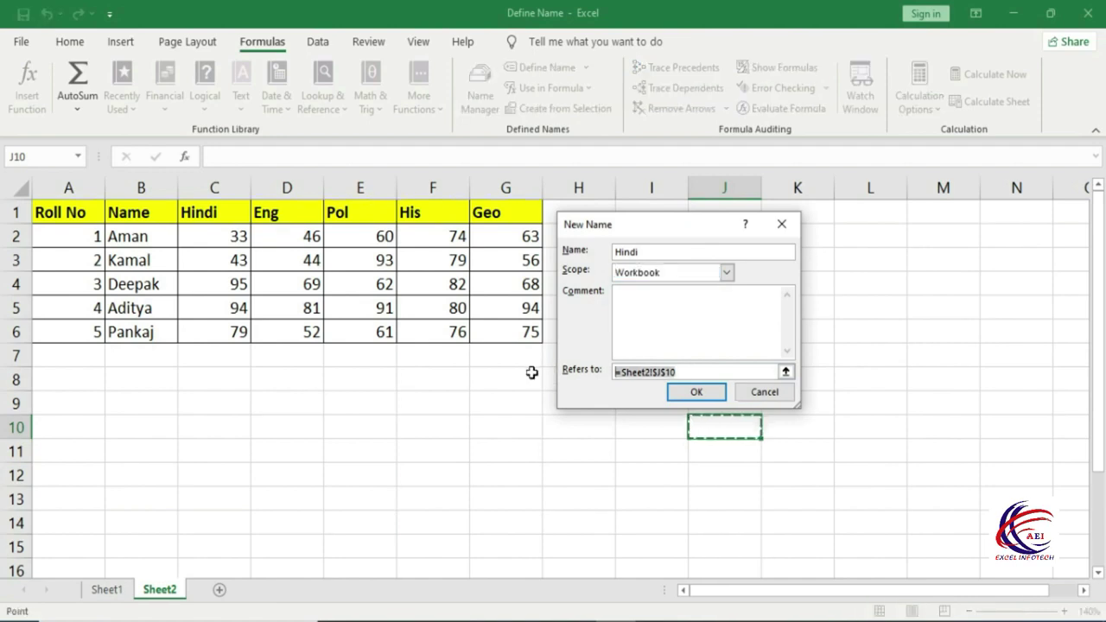
left_click_drag(231, 213, 223, 323)
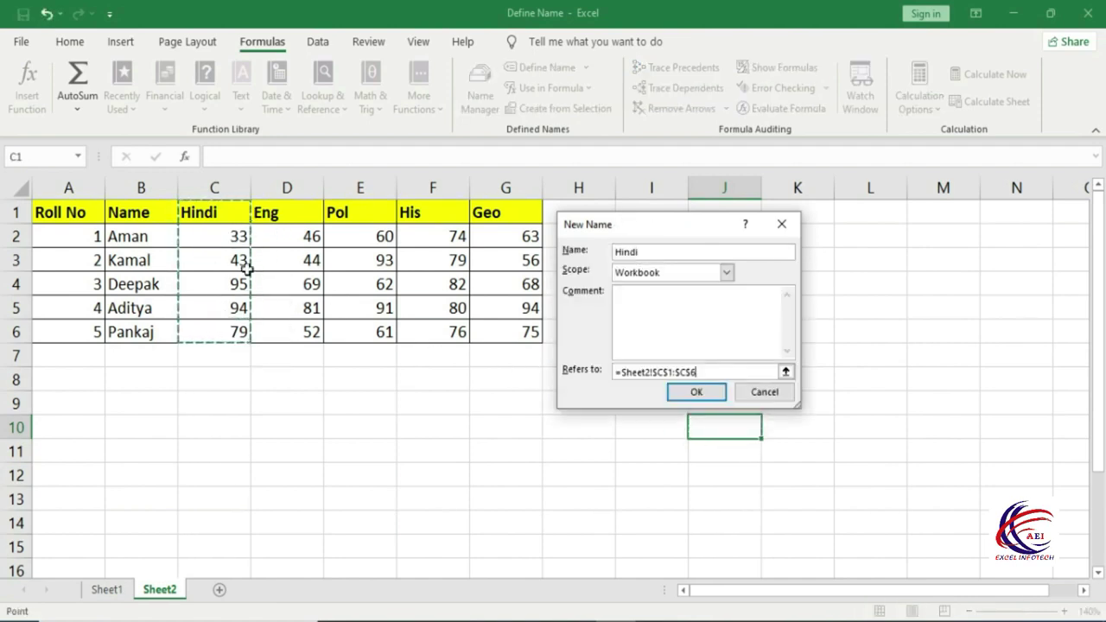
left_click(702, 391)
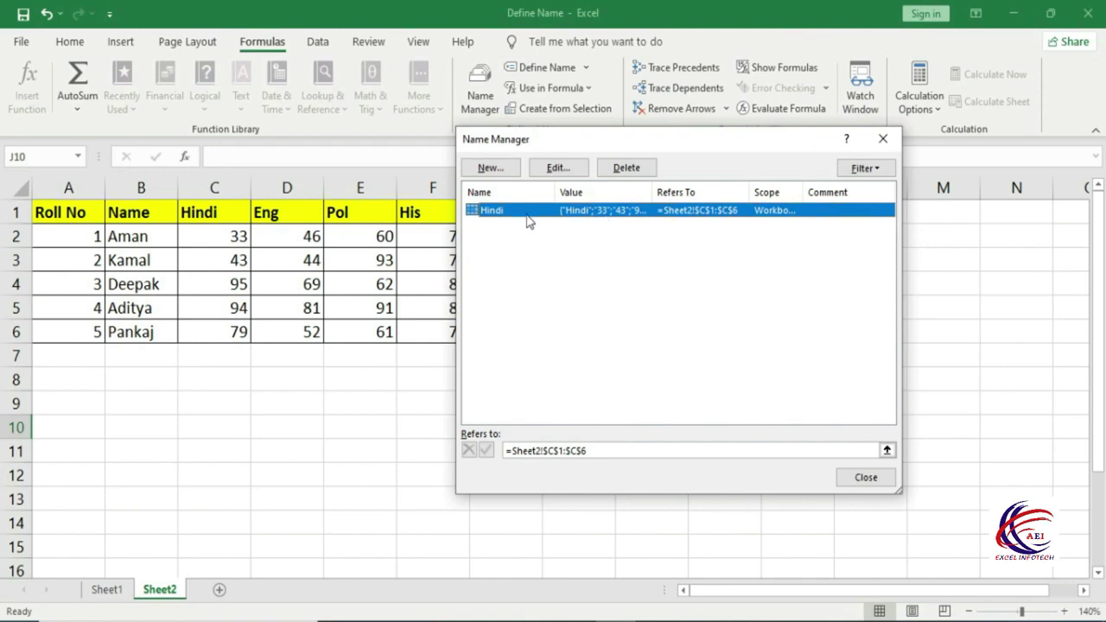
Close Name Manager and enter =MIN(hindi) in I8, returning 33.
left_click(867, 477)
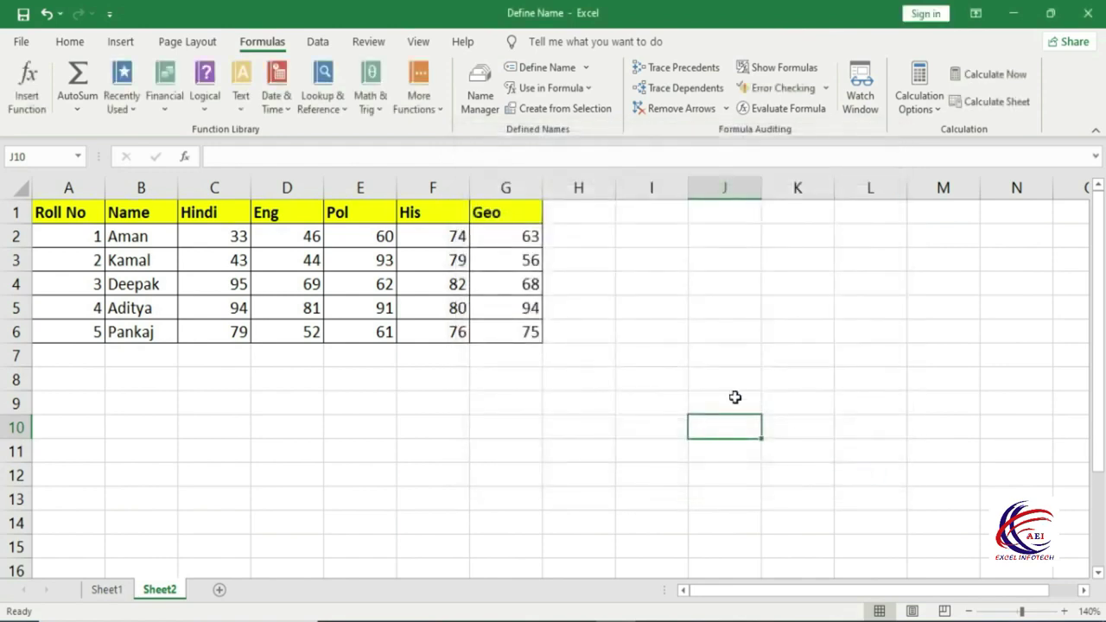
left_click(655, 372)
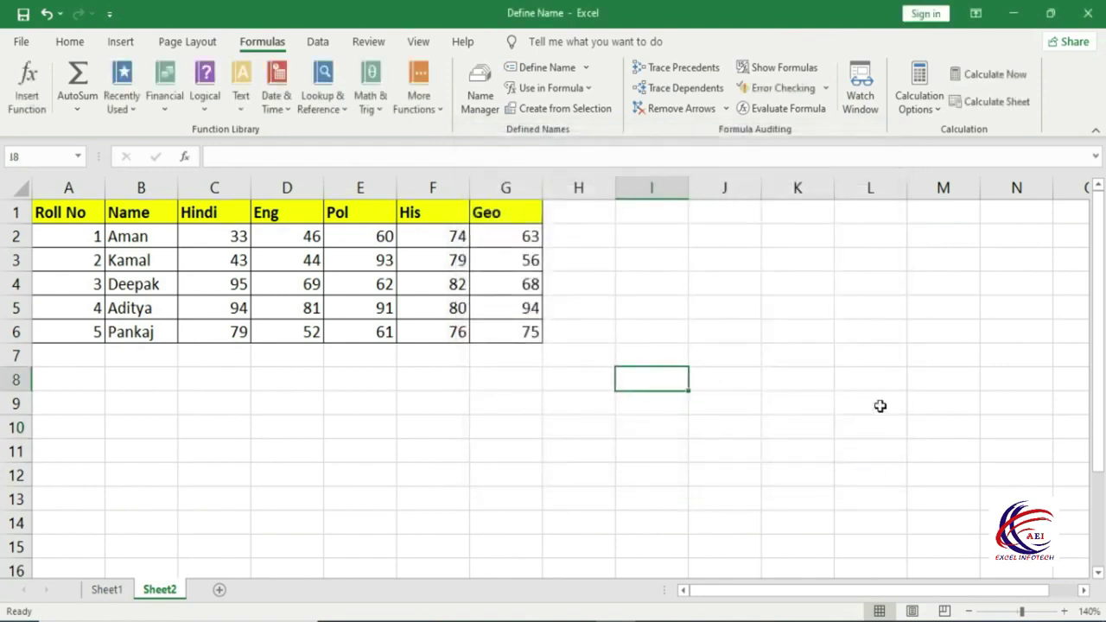
type("=")
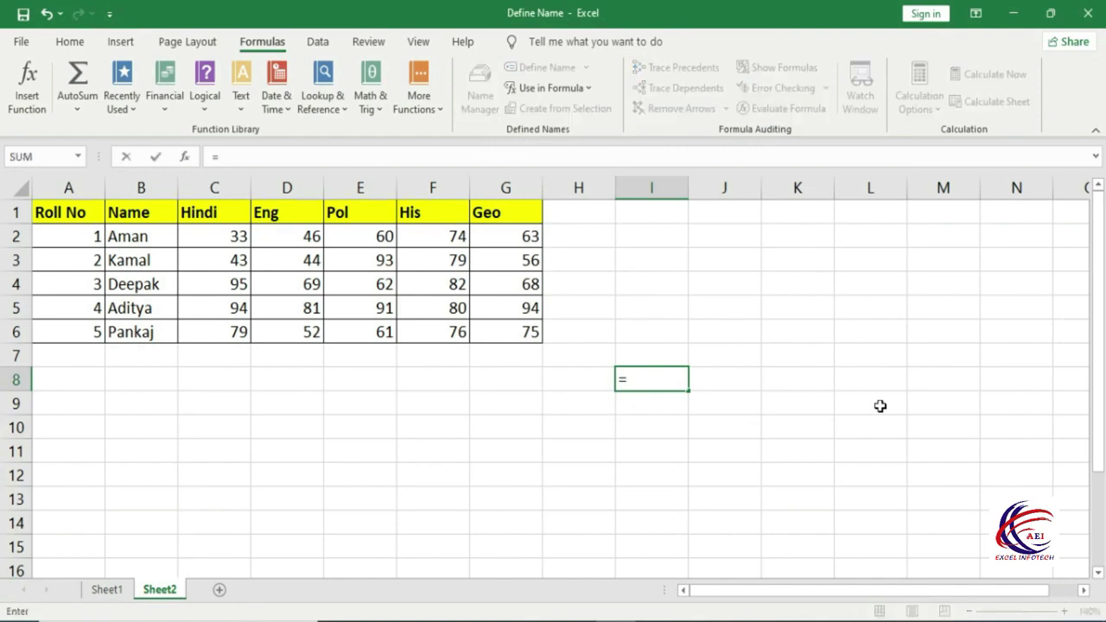
type("min")
key("Tab")
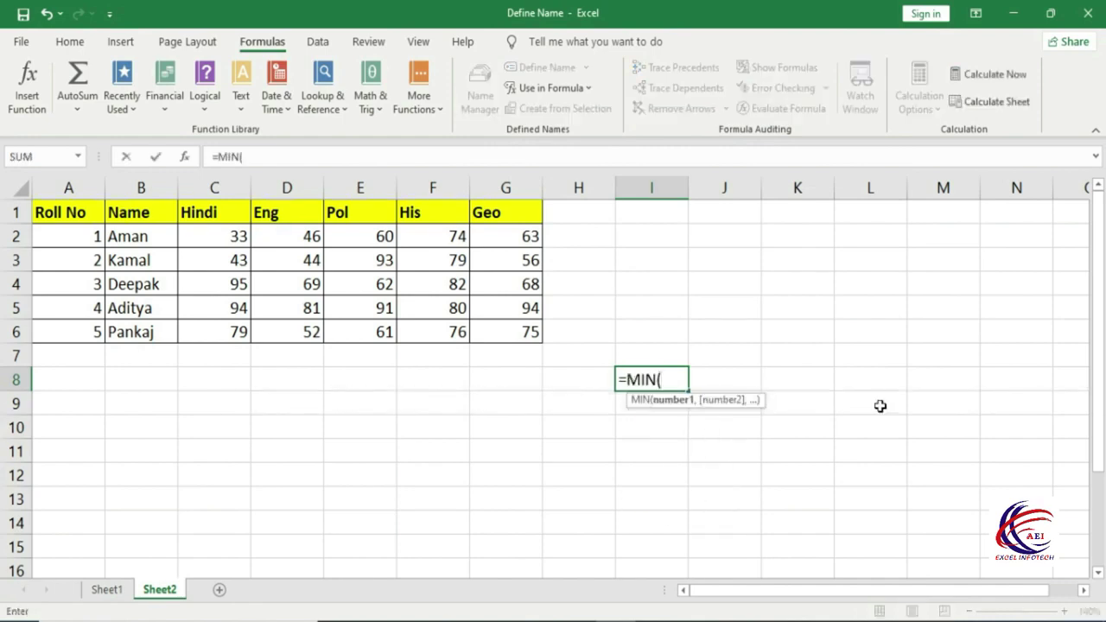
type("hi")
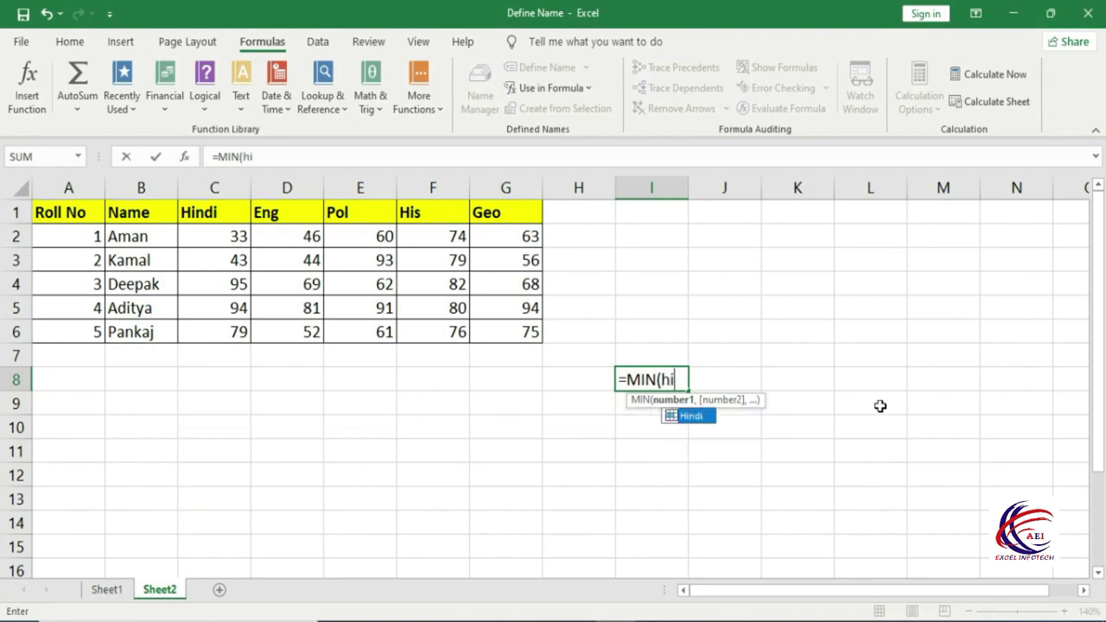
type("ndi")
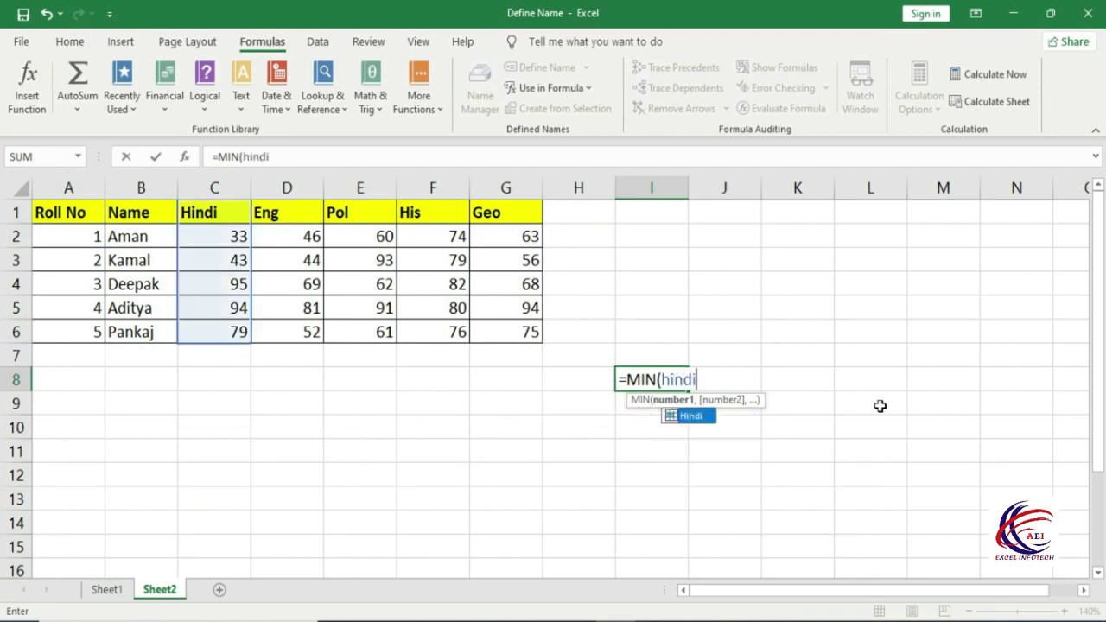
type(")")
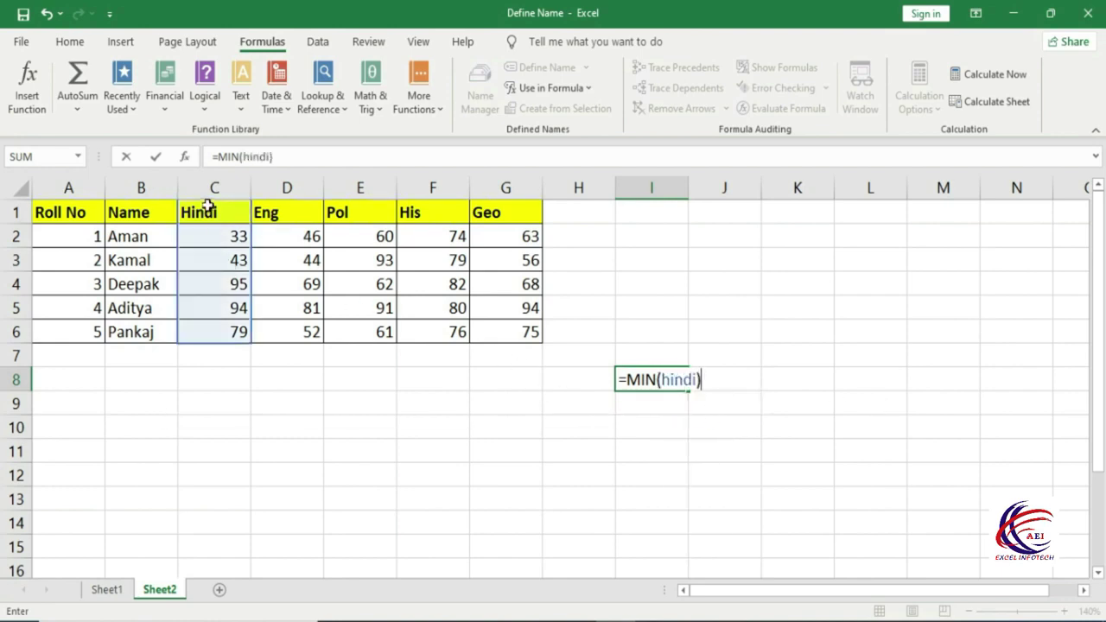
key("Return")
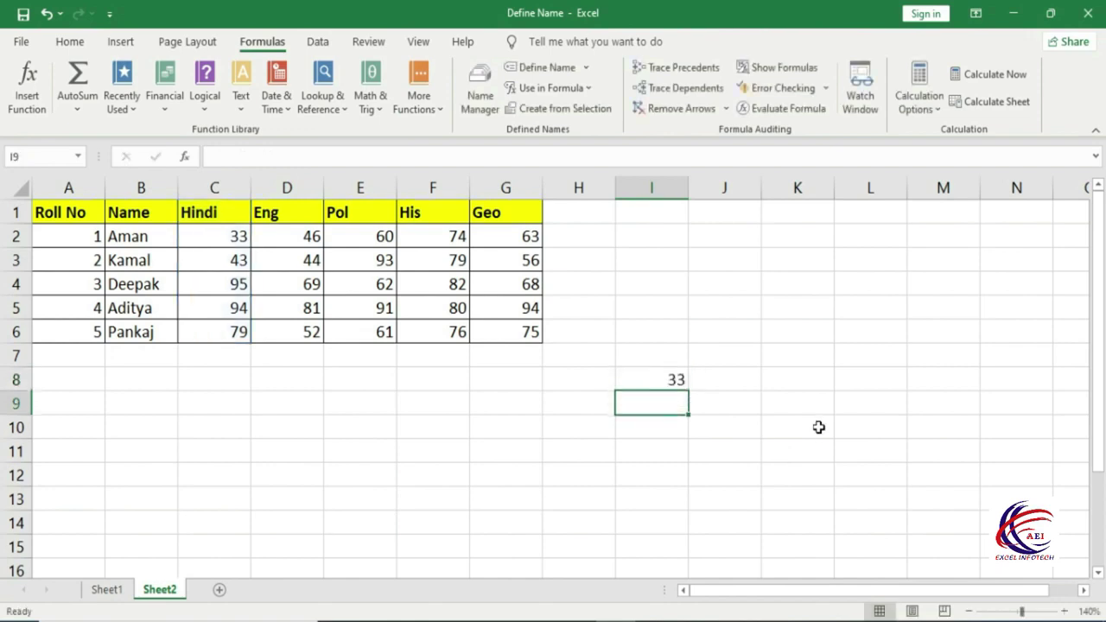
Check I8's formula, then open and dismiss an empty New Name window.
left_click(670, 380)
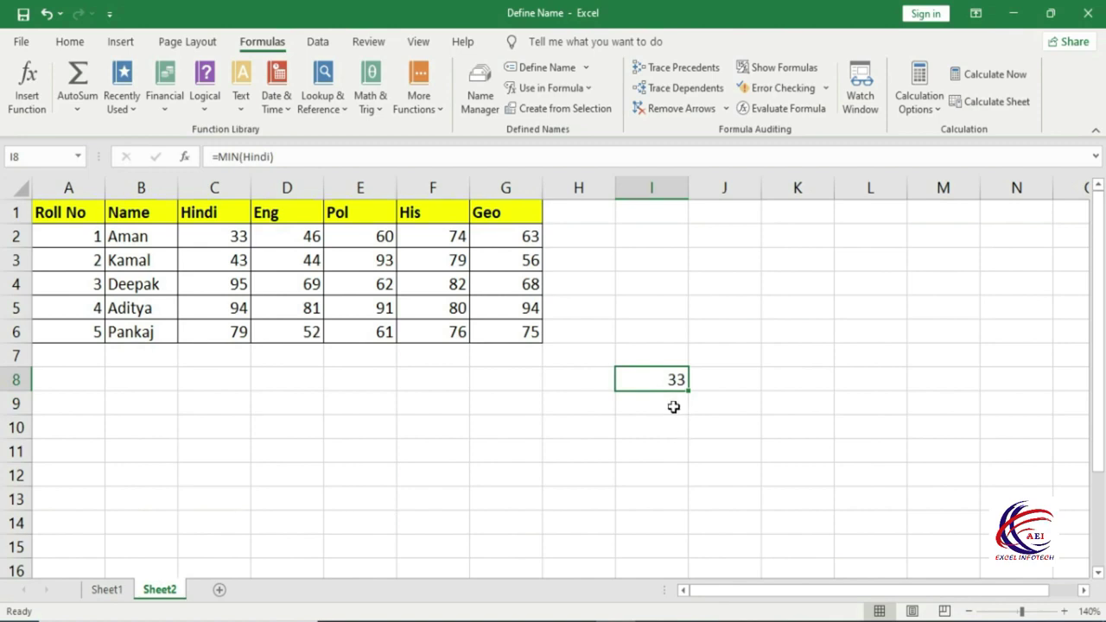
left_click(672, 405)
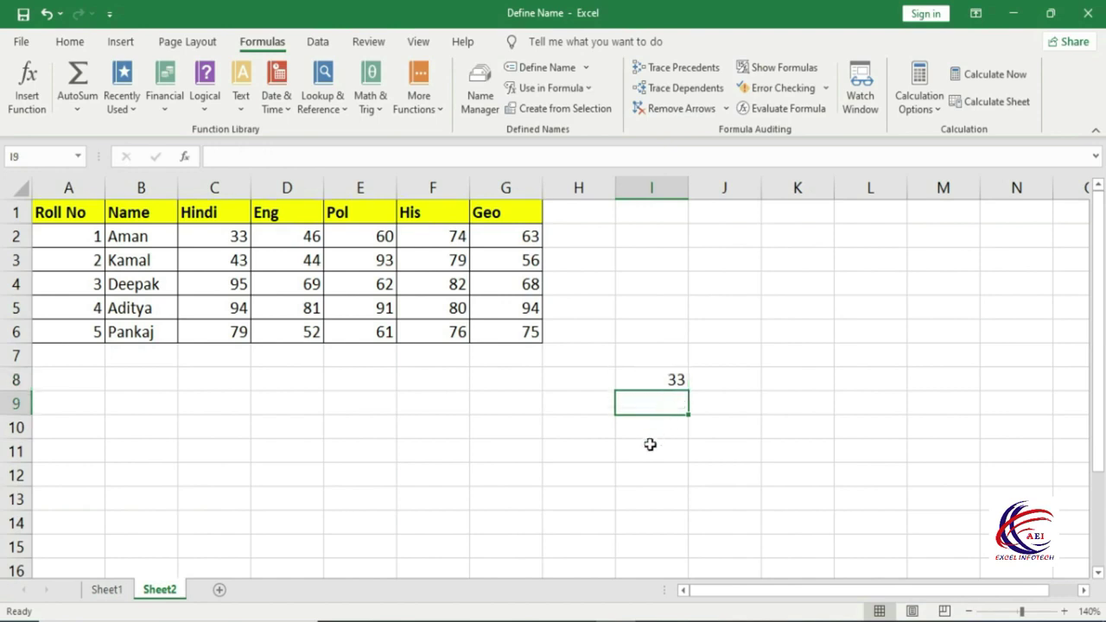
left_click(553, 73)
mouse_move(644, 226)
left_mouse_down()
mouse_move(562, 274)
mouse_move(720, 270)
left_mouse_up()
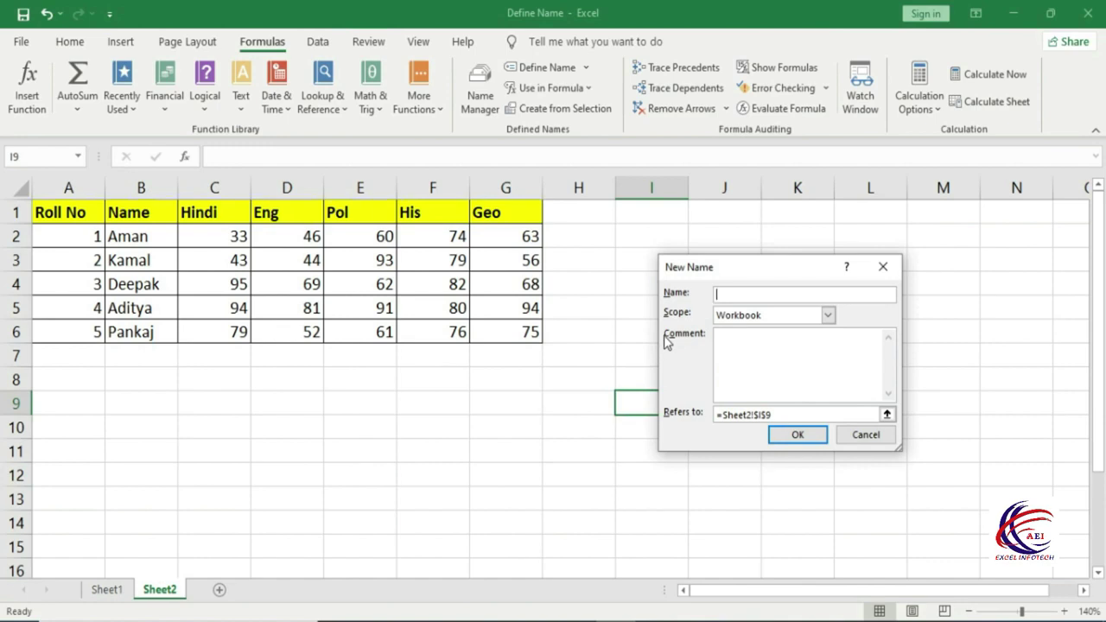
left_click_drag(703, 267, 703, 222)
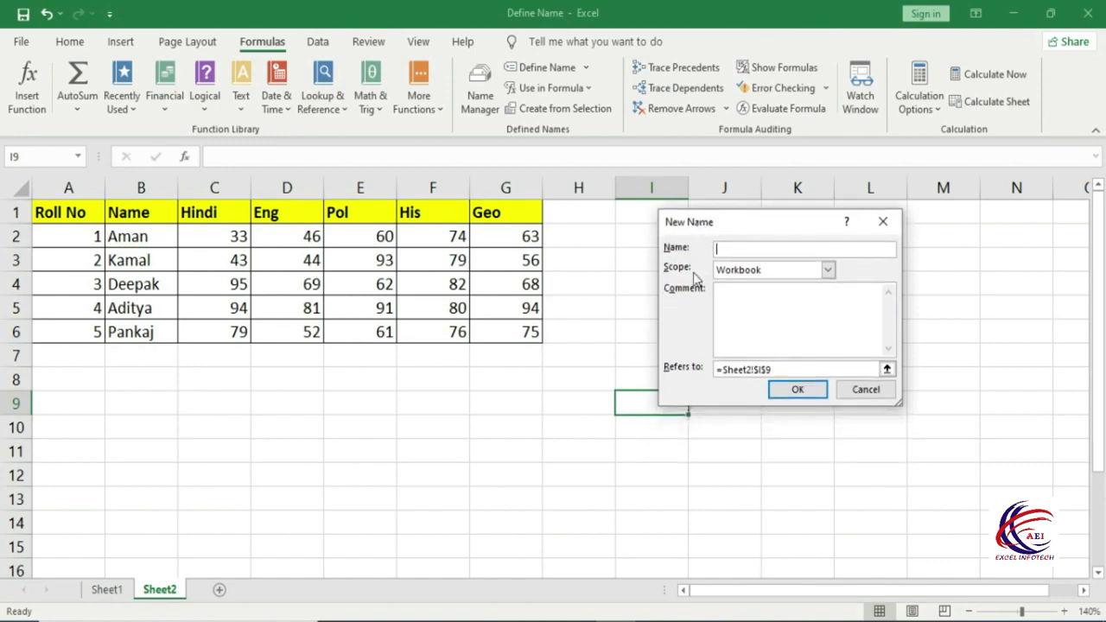
left_click(890, 218)
Select D1:D6 and define the name Eng with Workbook scope.
left_click_drag(296, 218, 298, 335)
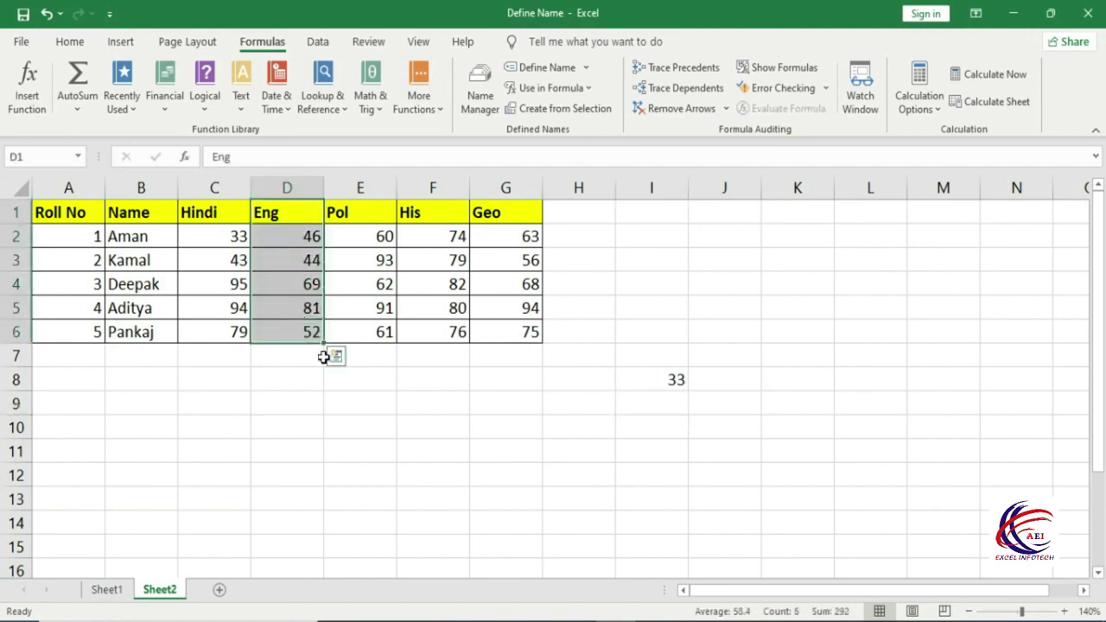
left_click(550, 69)
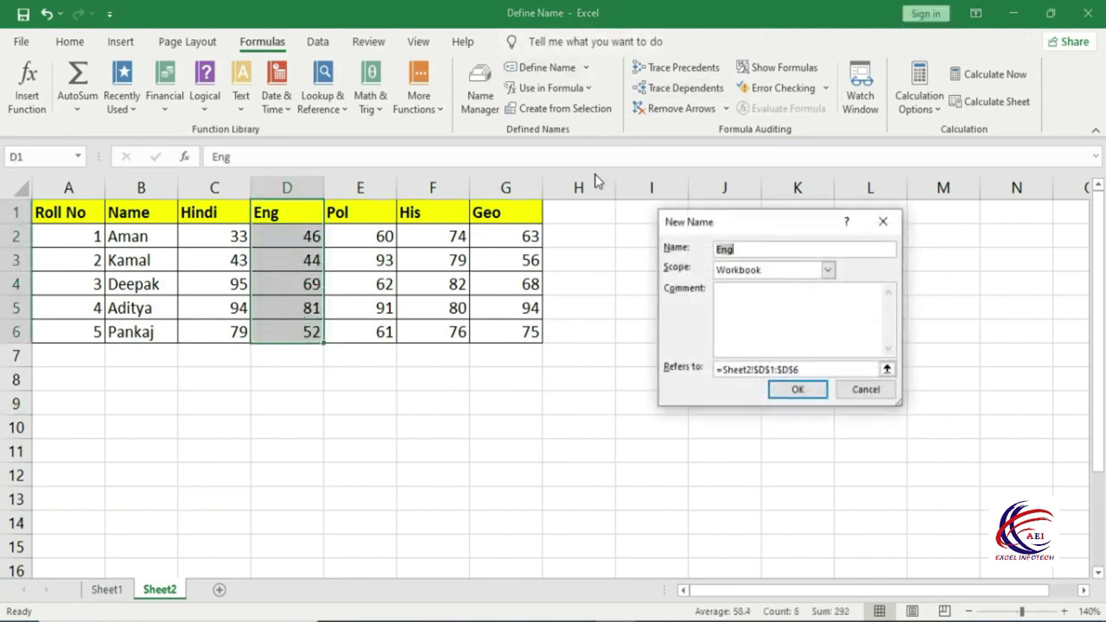
left_click_drag(718, 231, 695, 238)
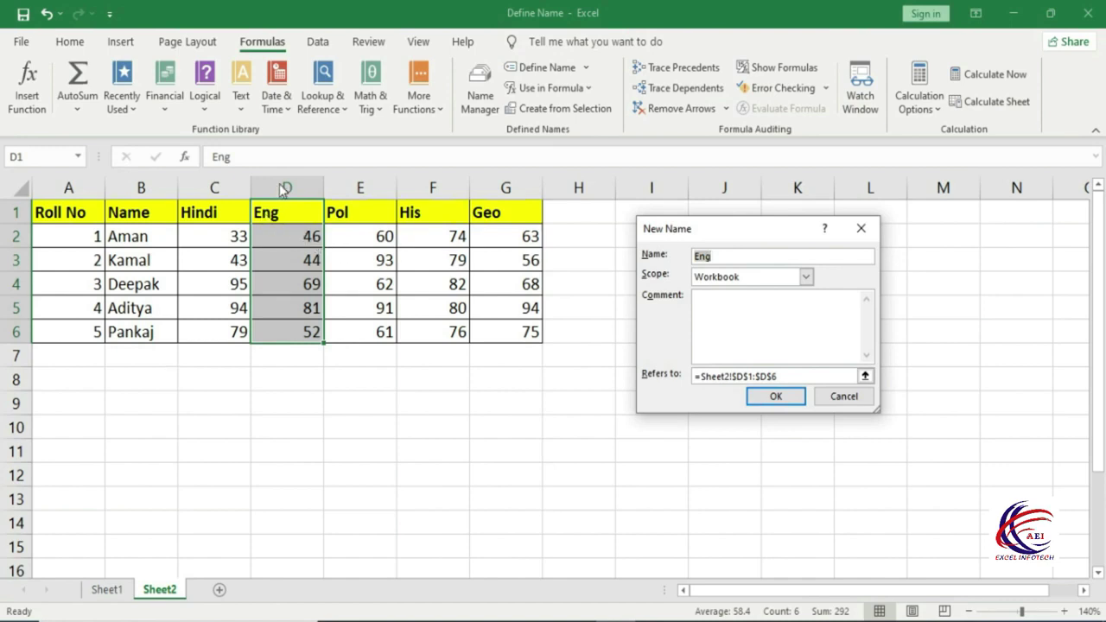
left_click(732, 252)
left_click(803, 281)
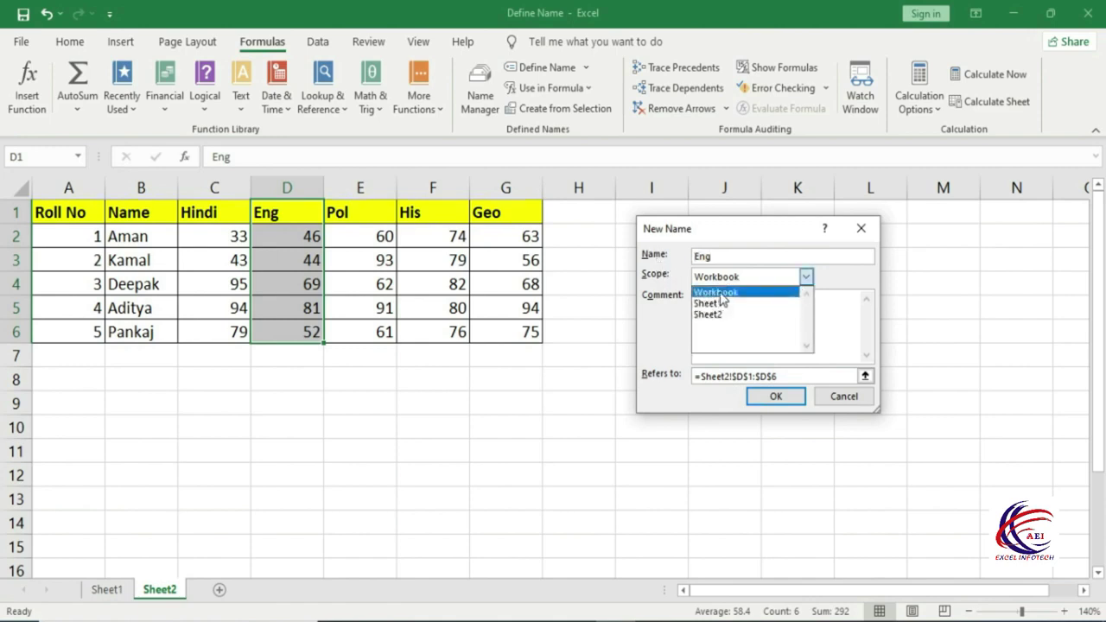
left_click(717, 293)
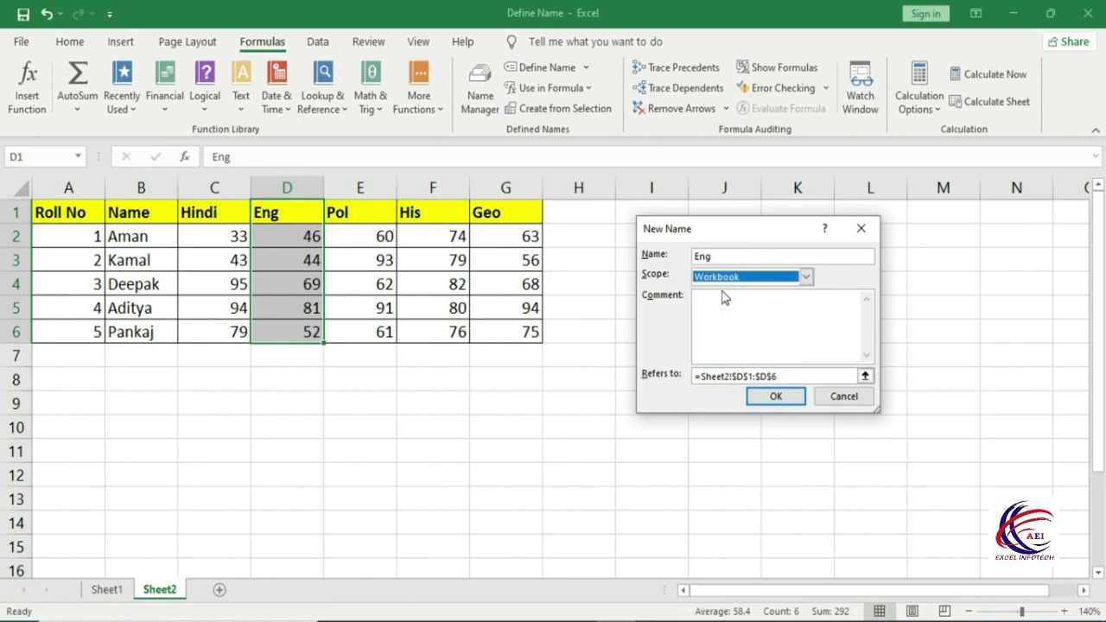
left_click(778, 376)
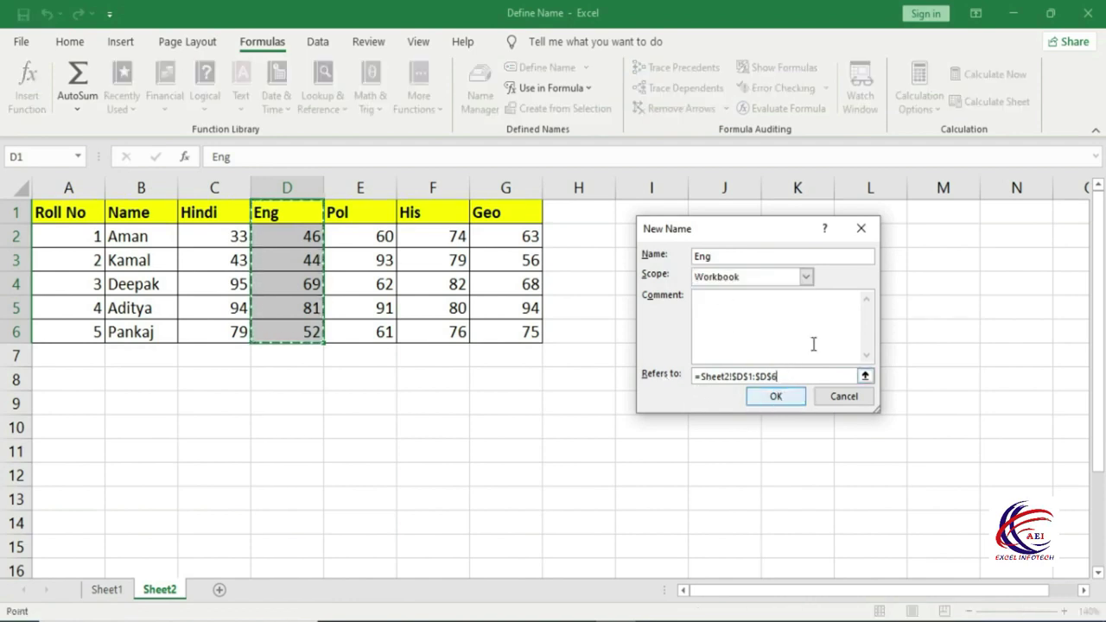
Confirm the Eng name and enter =MAX(eng) in I5, showing 81.
left_click(776, 395)
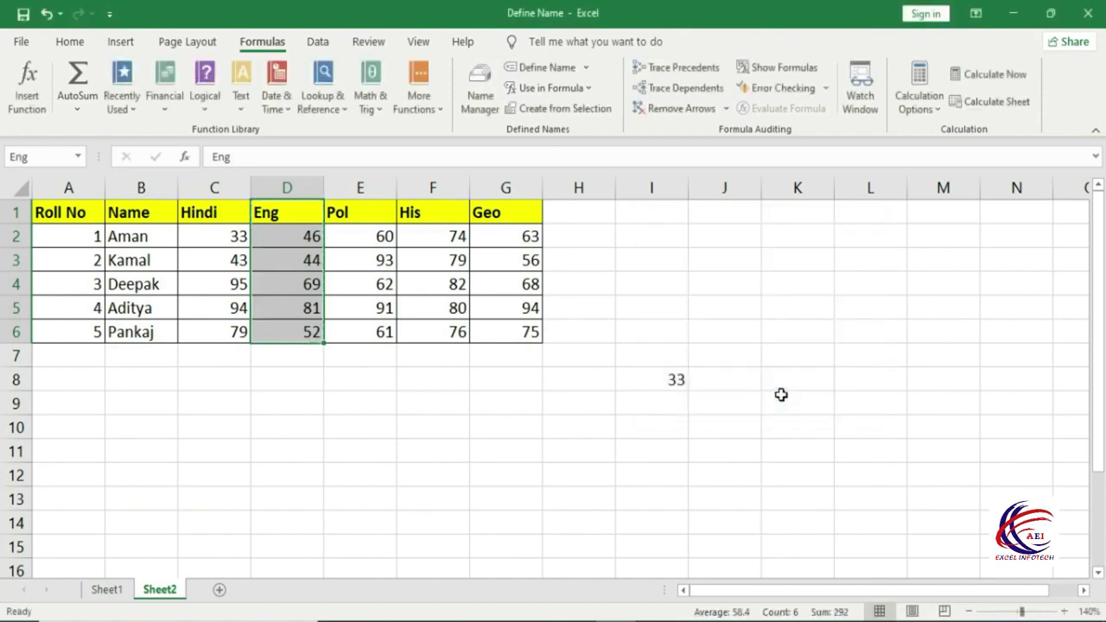
left_click(671, 305)
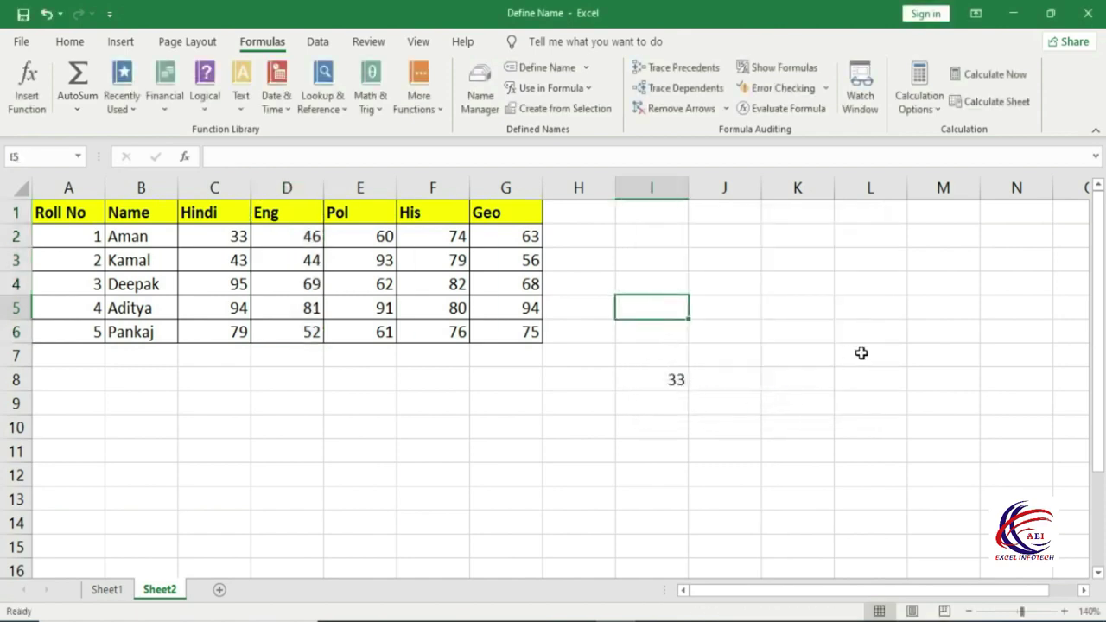
type("=max")
key("Tab")
left_click(287, 236)
key("BackSpace")
key("BackSpace")
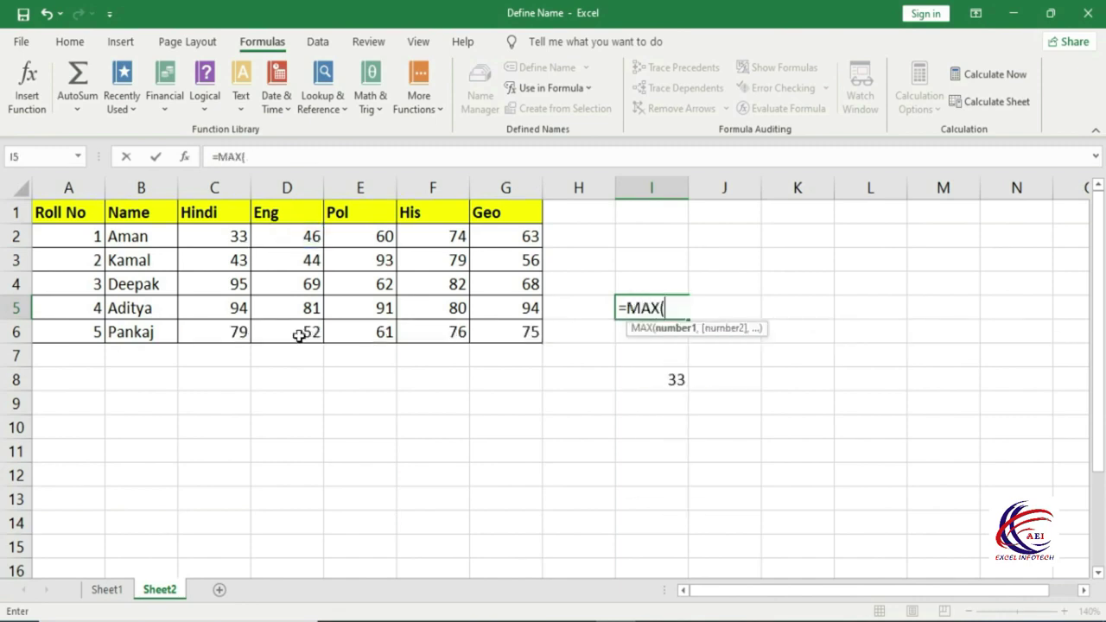
type("eng")
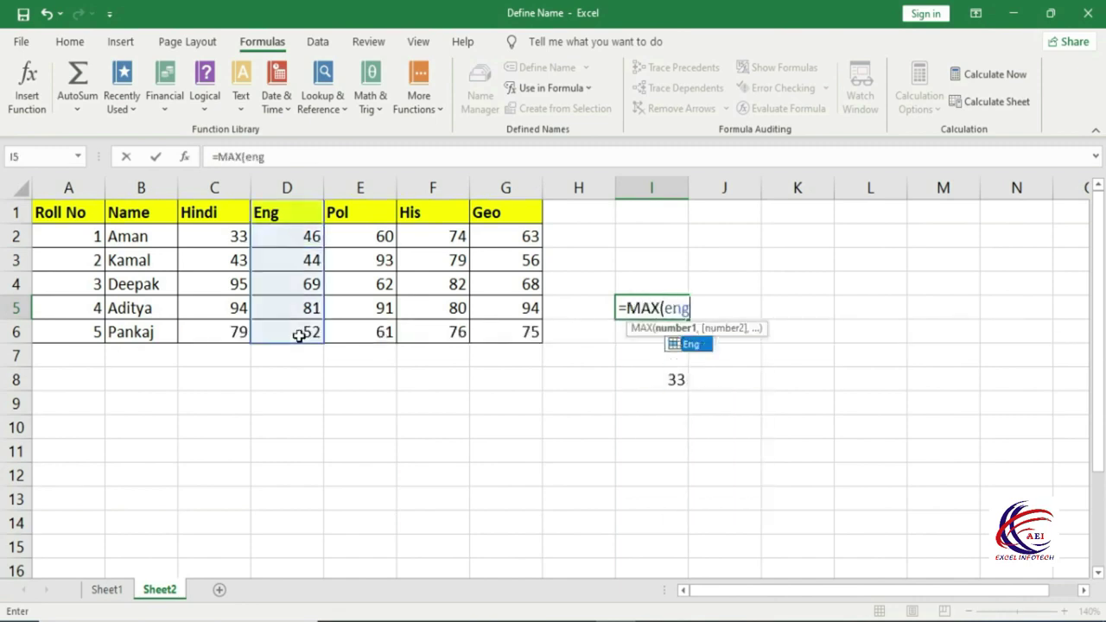
type(")")
key("Return")
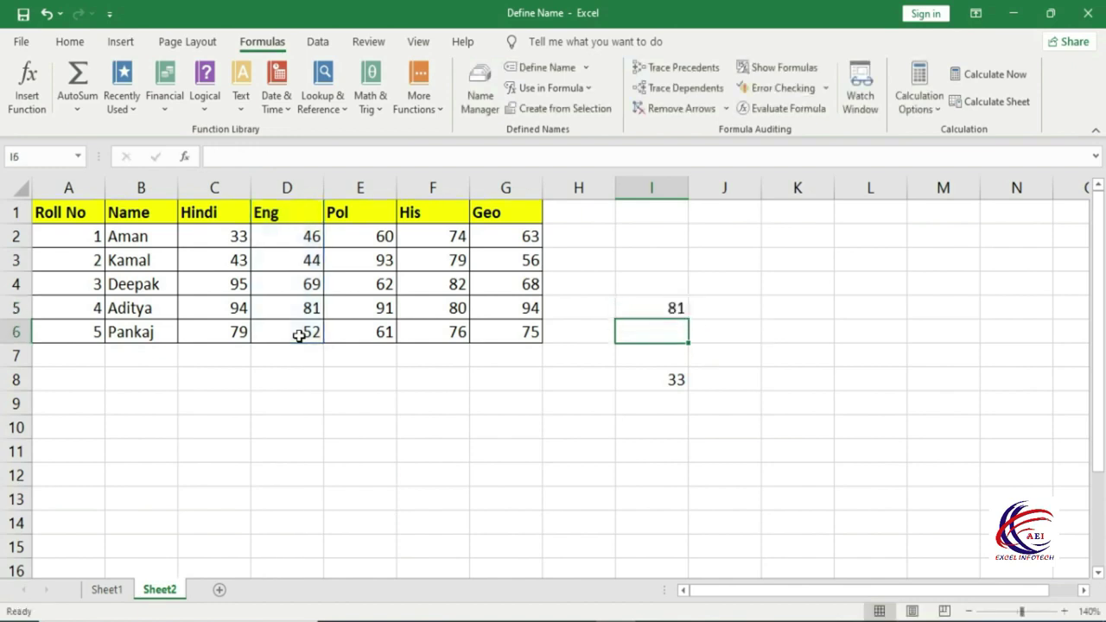
Add the new English marks 15 and 65 in D7 and D8.
left_click(650, 309)
left_click(309, 307)
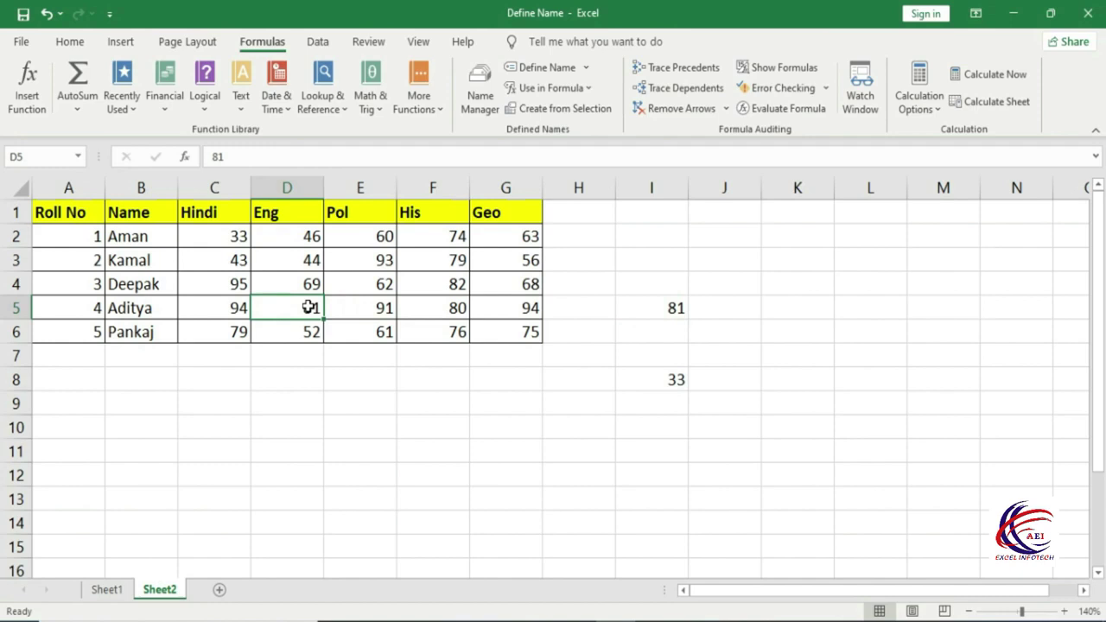
left_click_drag(291, 237, 288, 358)
left_click(288, 358)
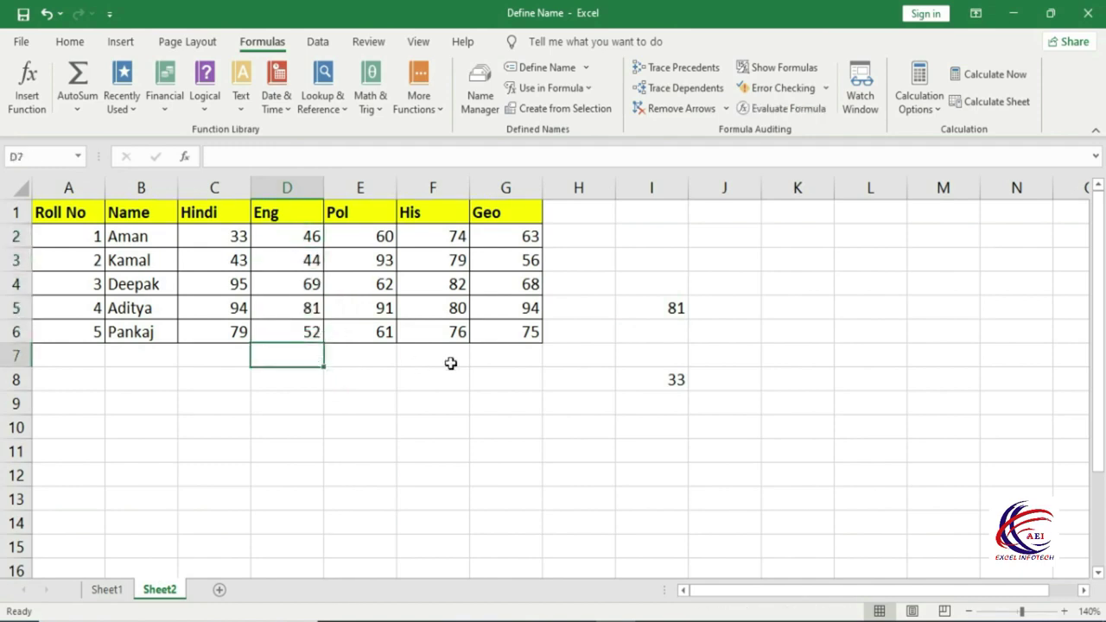
type("15")
key("Return")
type("6")
key("Return")
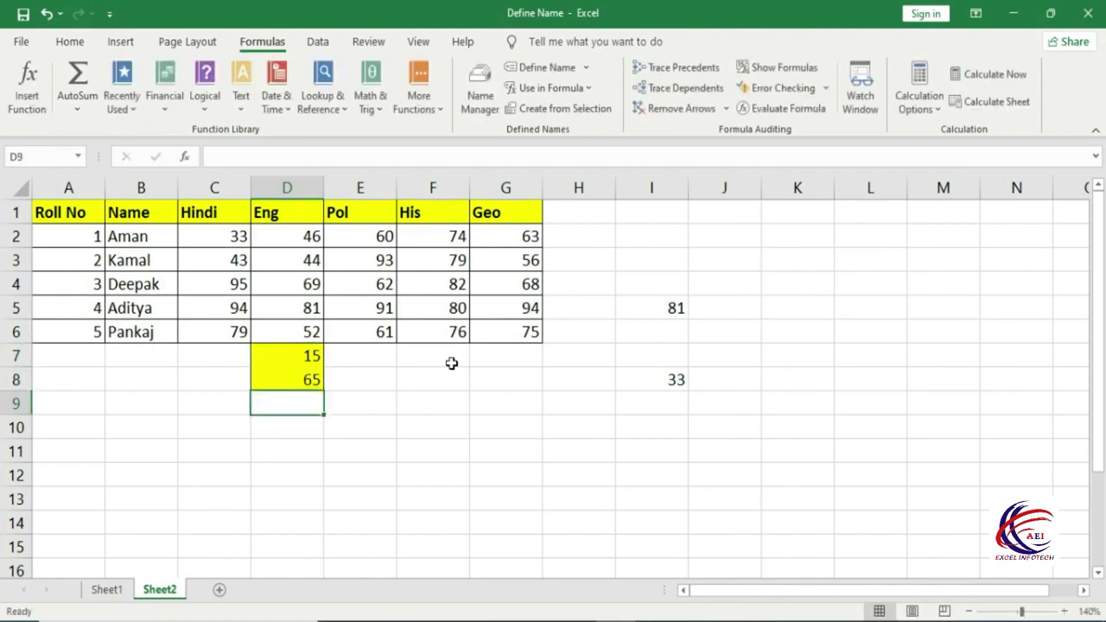
left_click(648, 308)
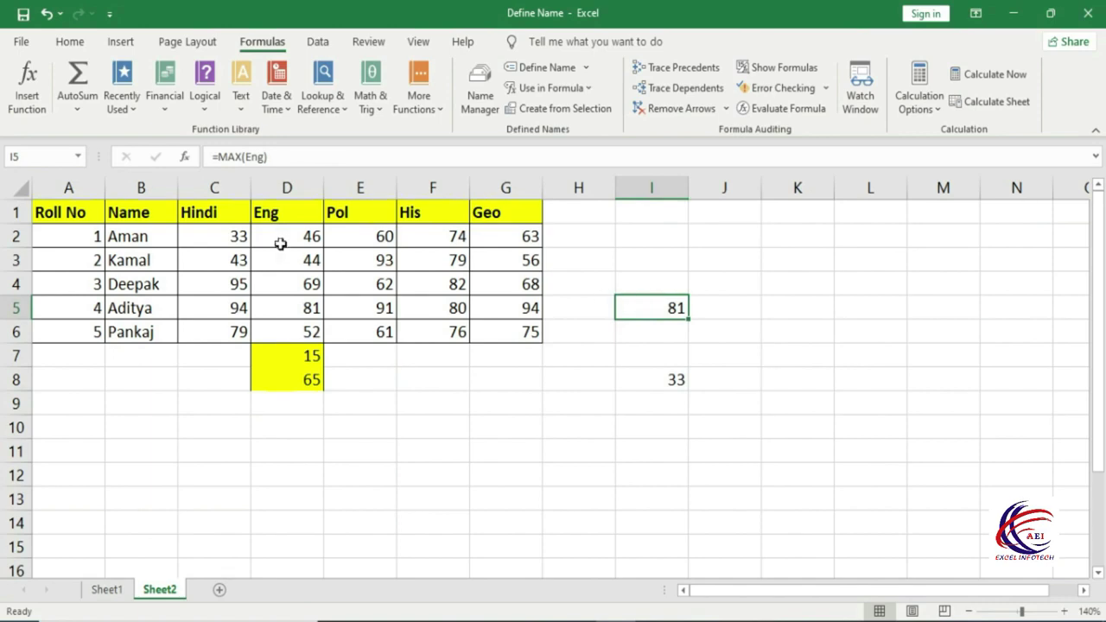
left_click_drag(309, 236, 311, 331)
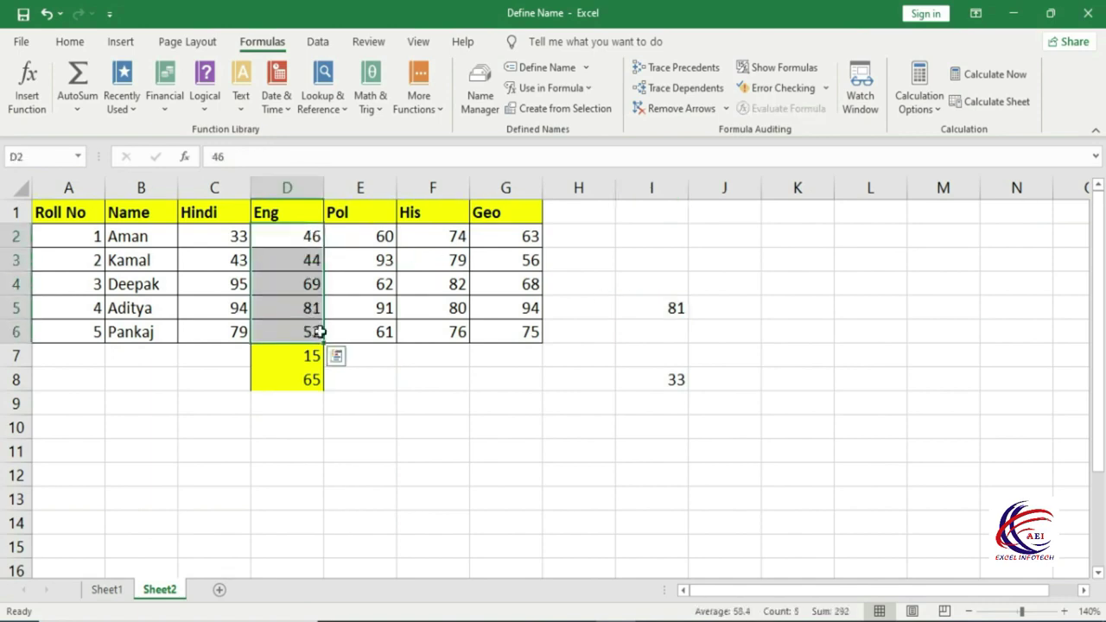
left_click(622, 260)
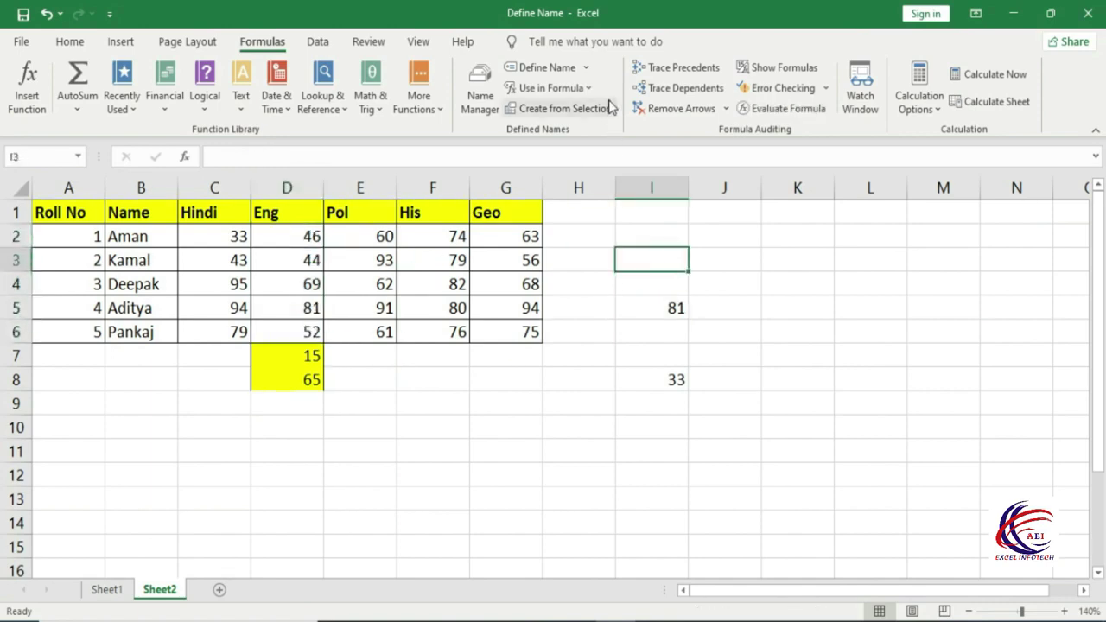
left_click(563, 93)
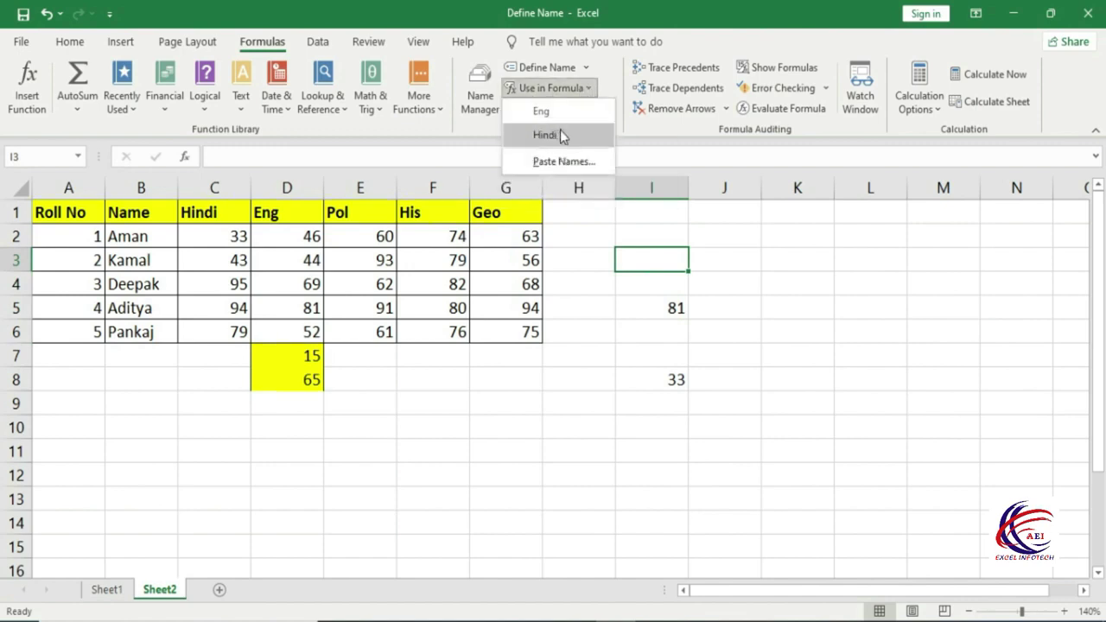
left_click(611, 319)
left_click_drag(309, 236, 309, 376)
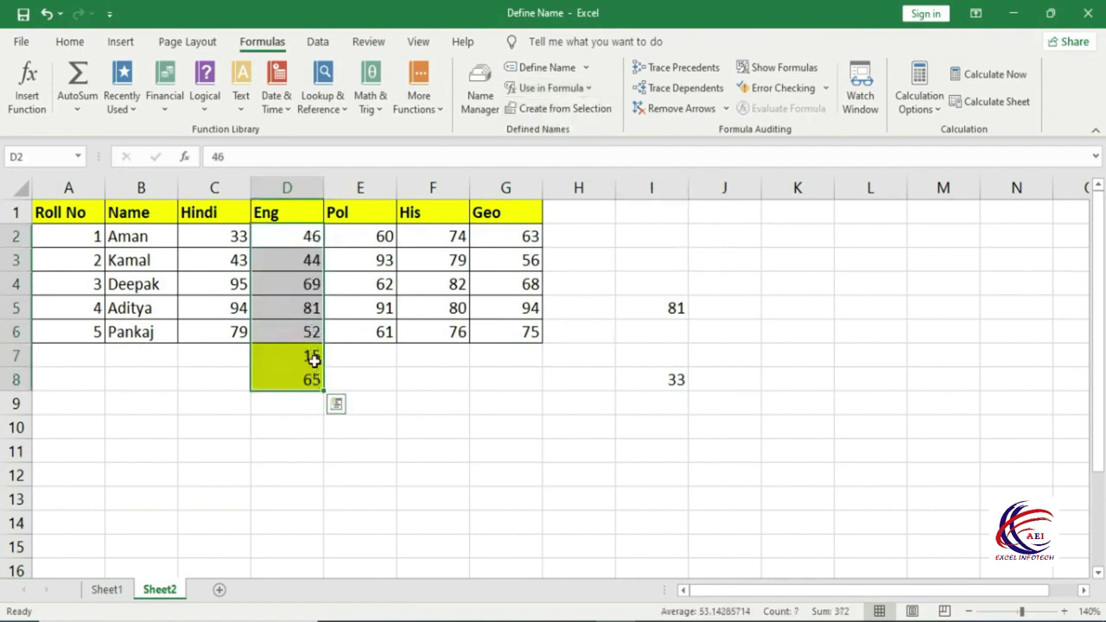
left_click(313, 359)
left_click_drag(311, 235, 311, 326)
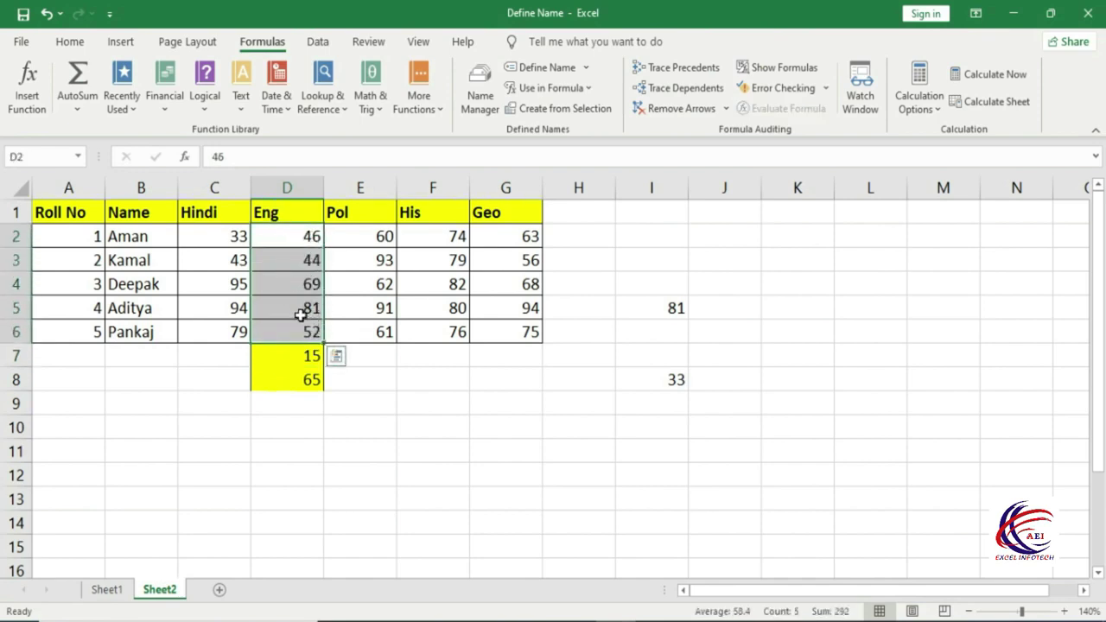
left_click(513, 399)
left_click(747, 330)
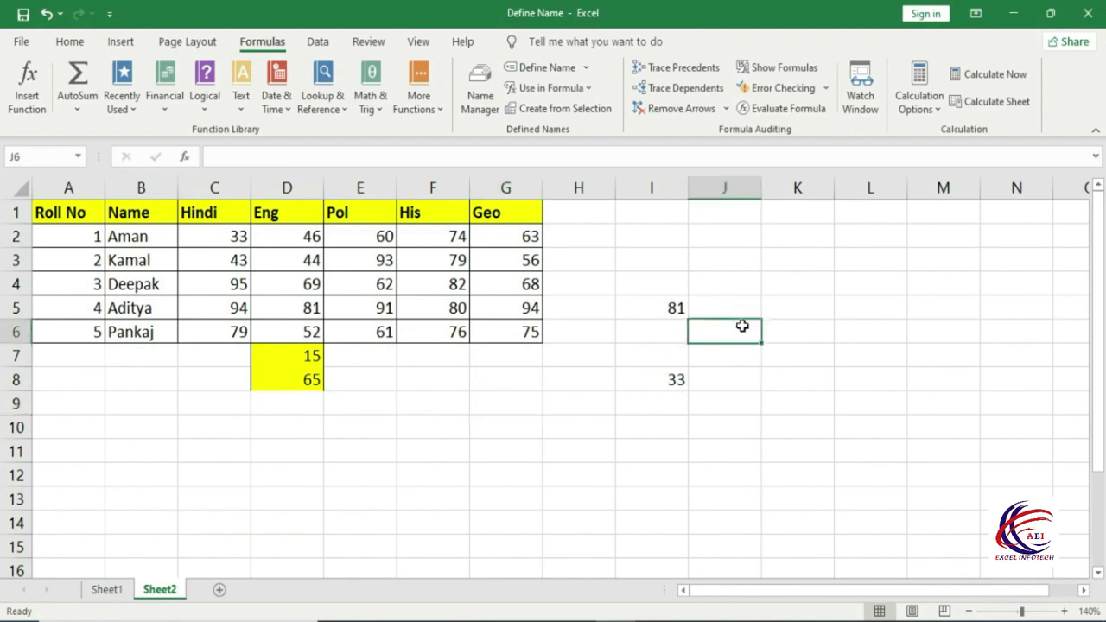
left_click(713, 306)
left_click(733, 336)
key("ctrl+F3")
left_click(958, 141)
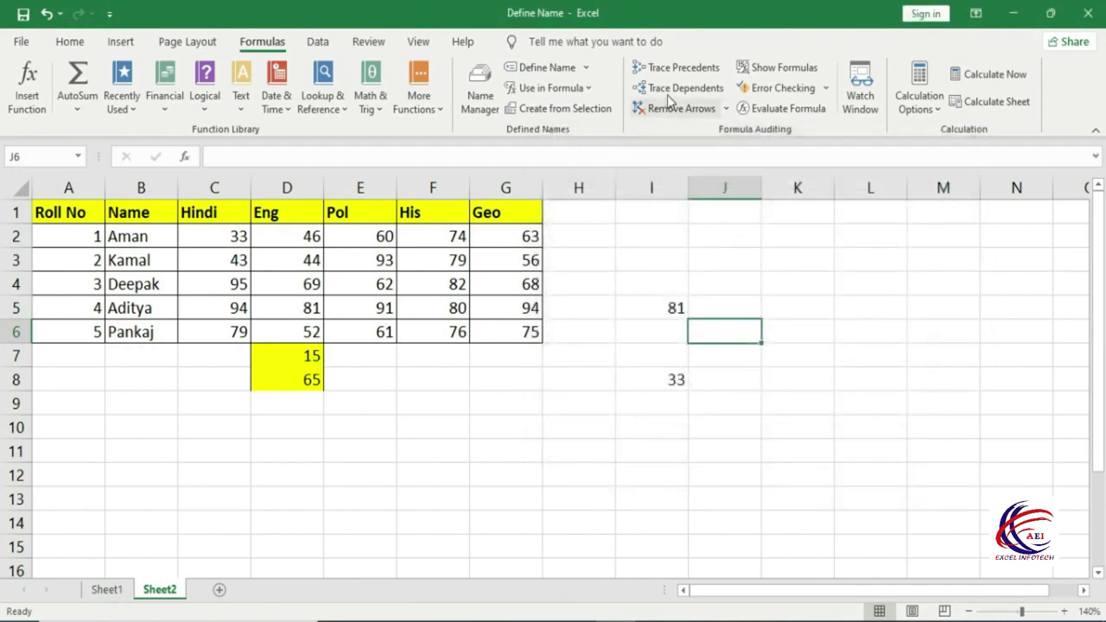
Edit the Eng name in Name Manager to refer to =Sheet2!$D$1:$D$8.
left_click(481, 90)
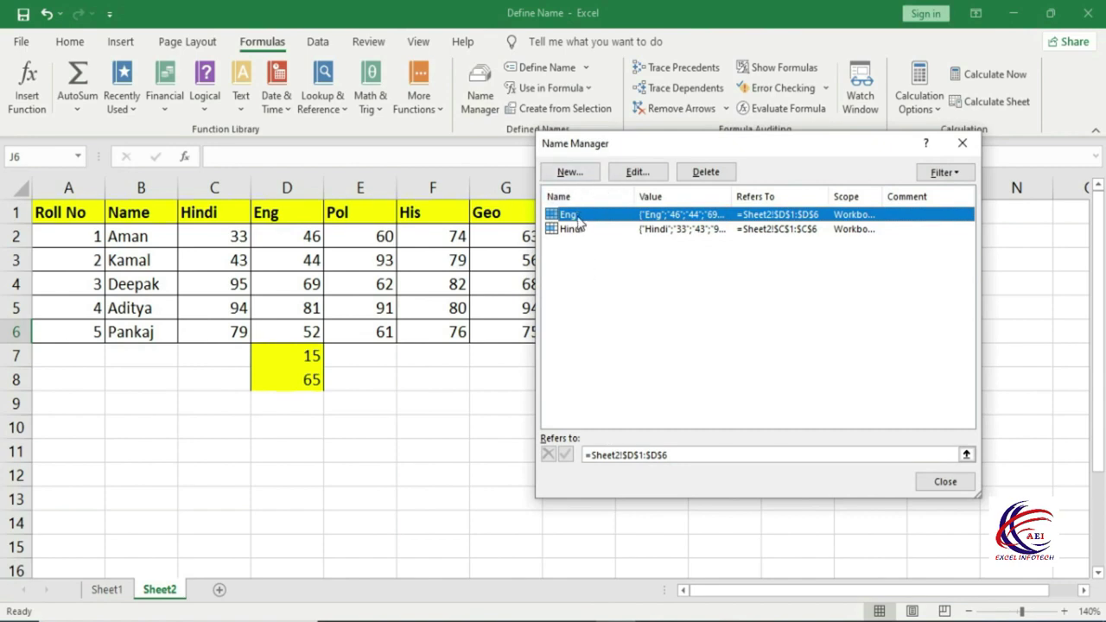
left_click(637, 172)
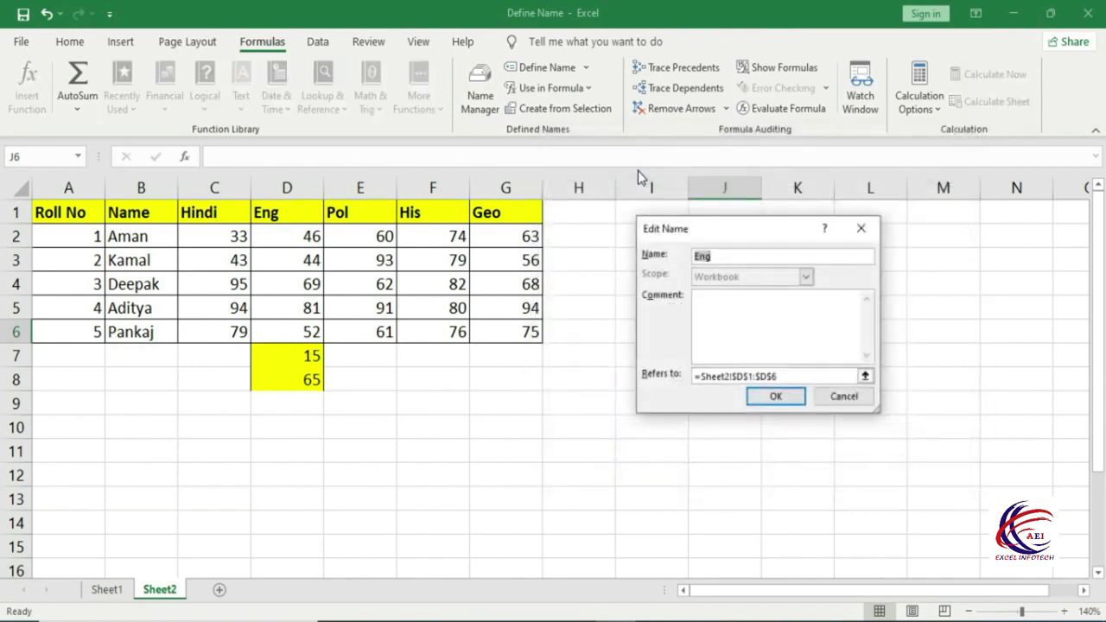
left_click(788, 375)
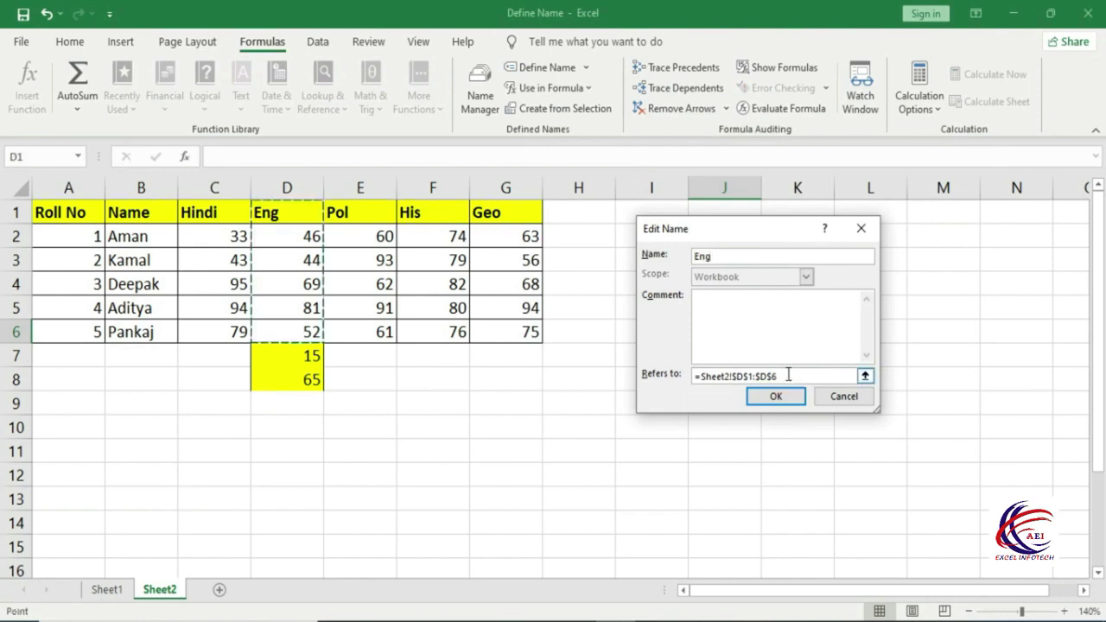
left_click_drag(288, 215, 290, 380)
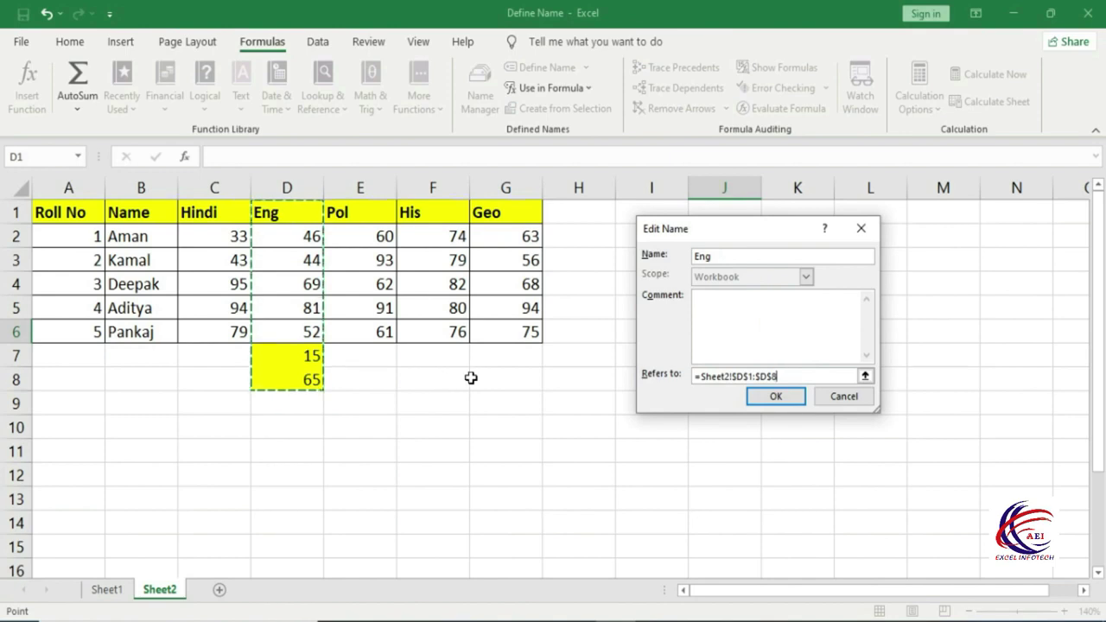
left_click(764, 397)
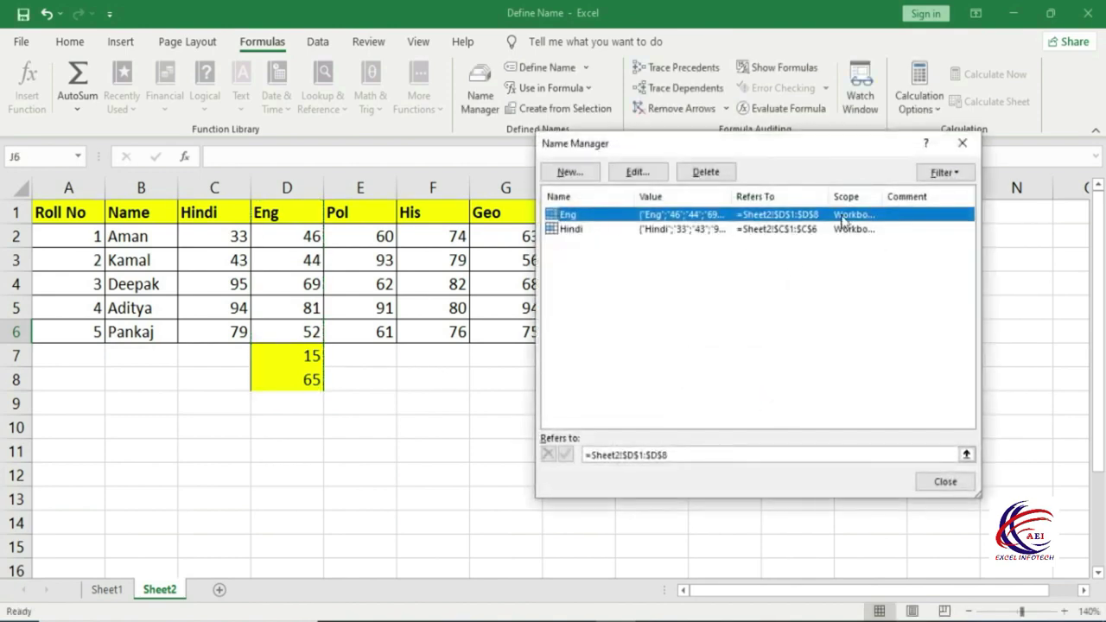
left_click(943, 480)
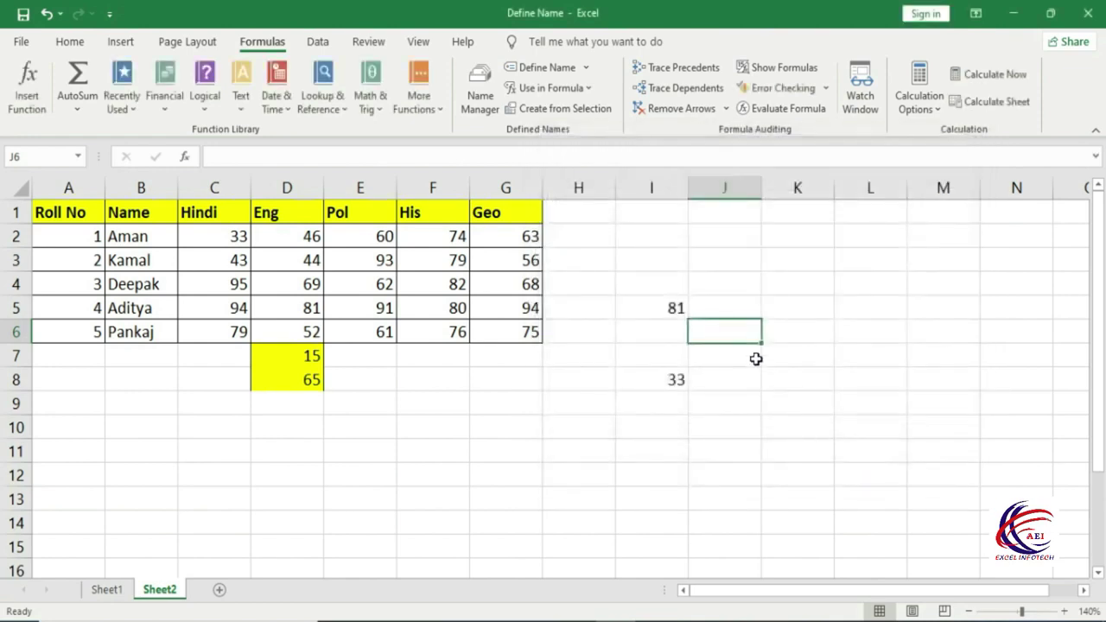
Enter =SUM(Eng) in K6, inserting Eng via Use in Formula, giving 372.
left_click(777, 336)
type("=")
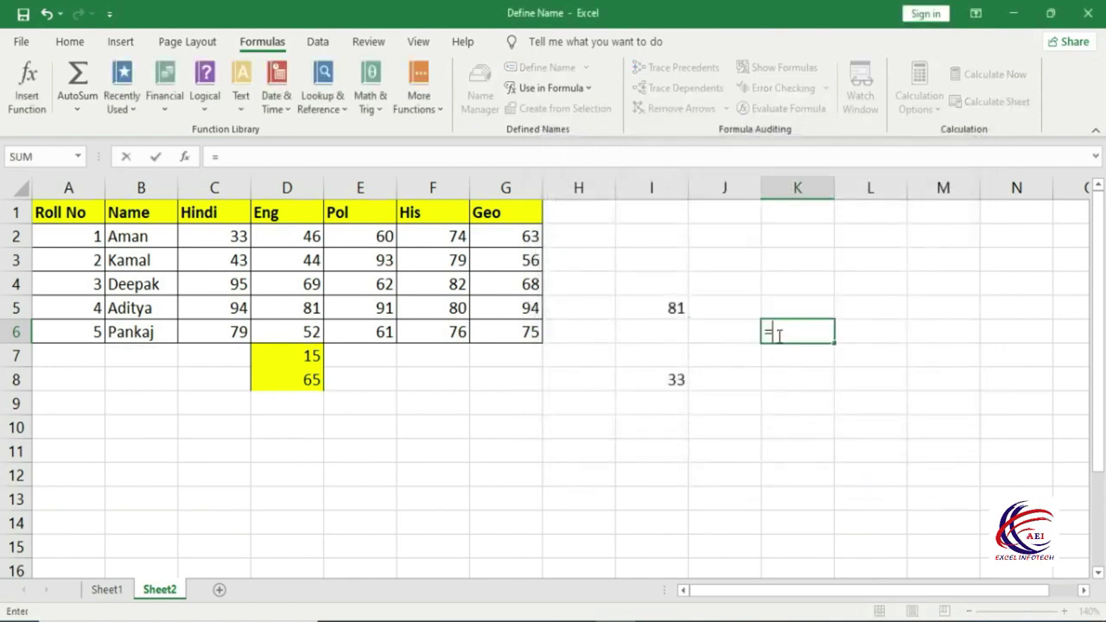
type("su")
key("Tab")
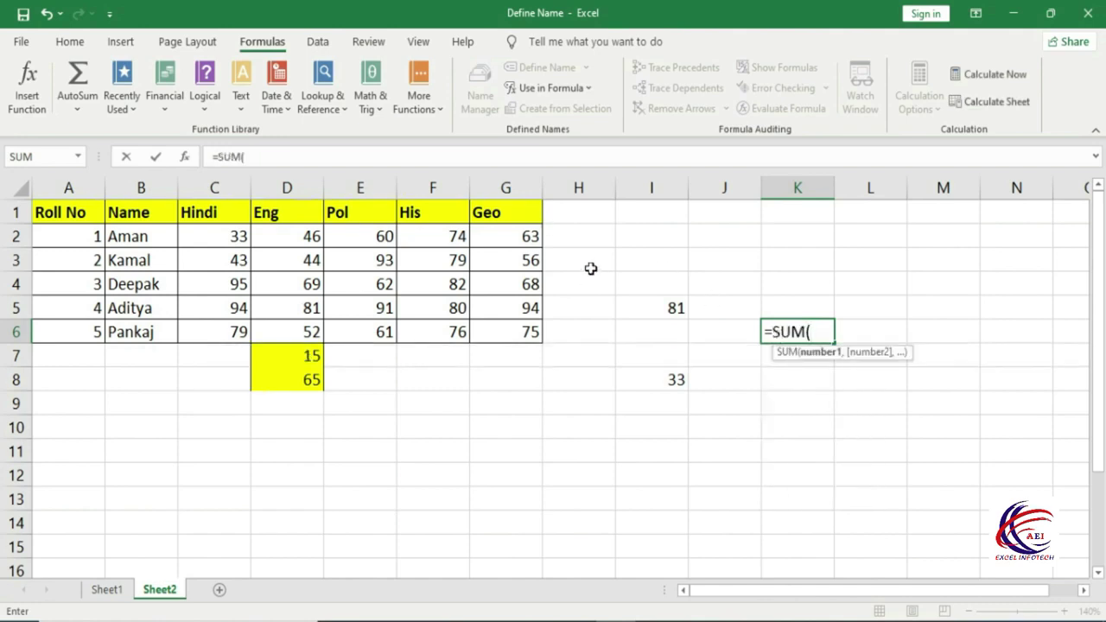
left_click(587, 89)
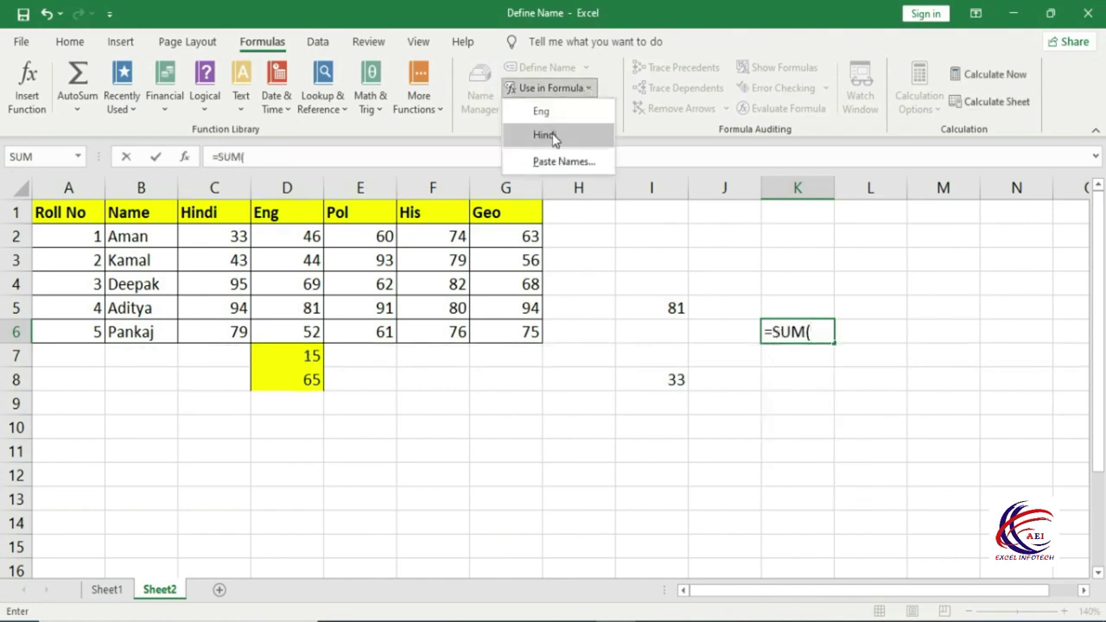
left_click(555, 112)
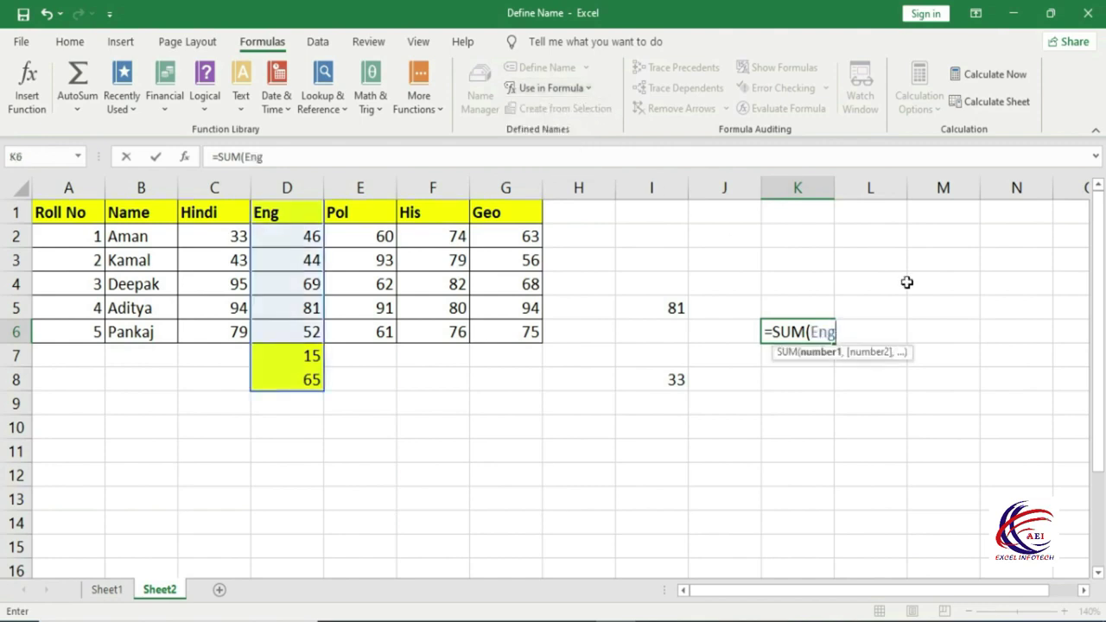
type(")")
key("Return")
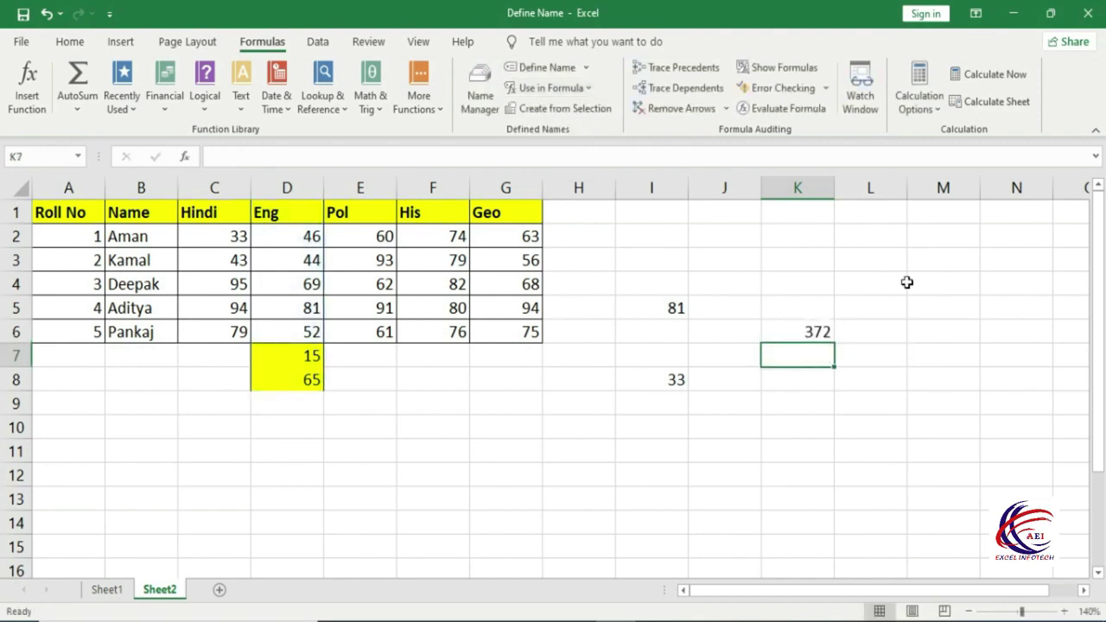
left_click(814, 325)
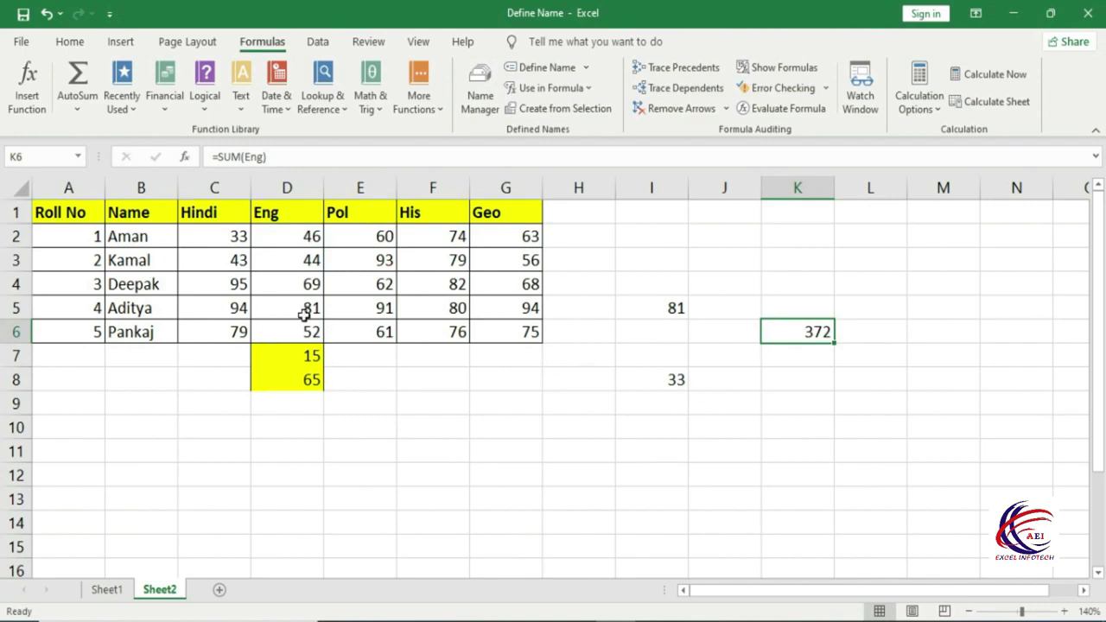
left_click_drag(305, 238, 304, 381)
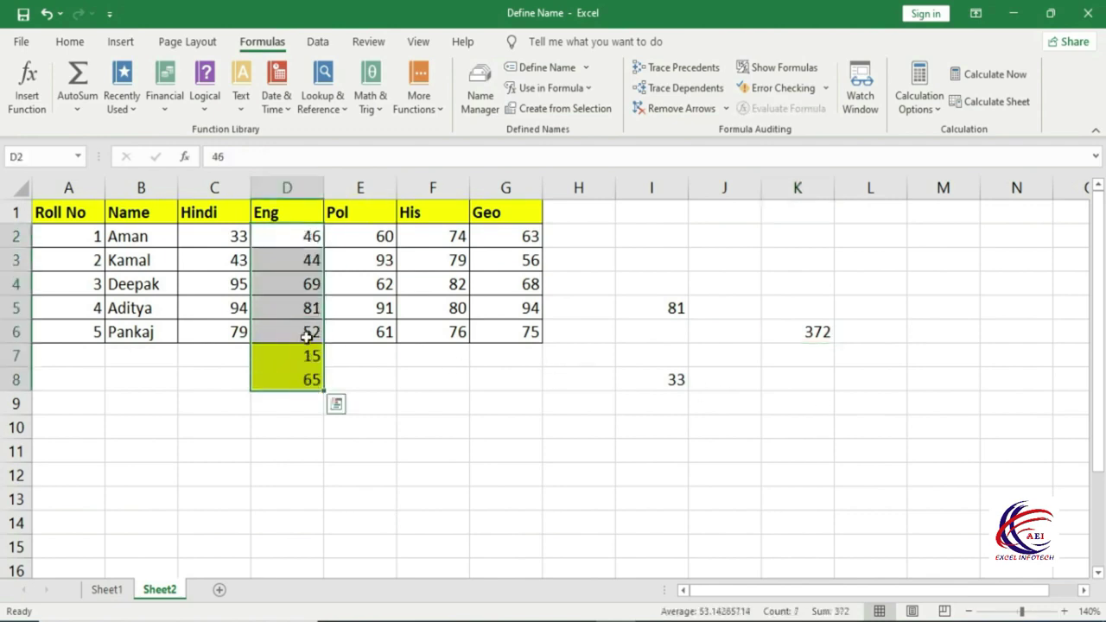
left_click_drag(308, 333, 309, 235)
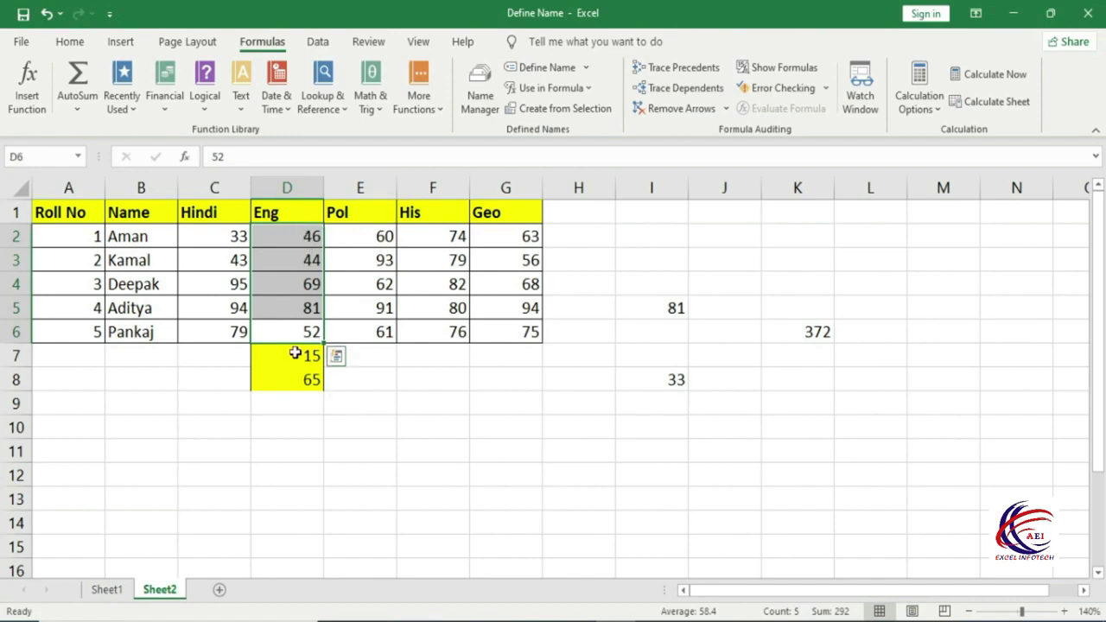
left_click_drag(295, 352, 300, 375)
left_click_drag(307, 240, 296, 377)
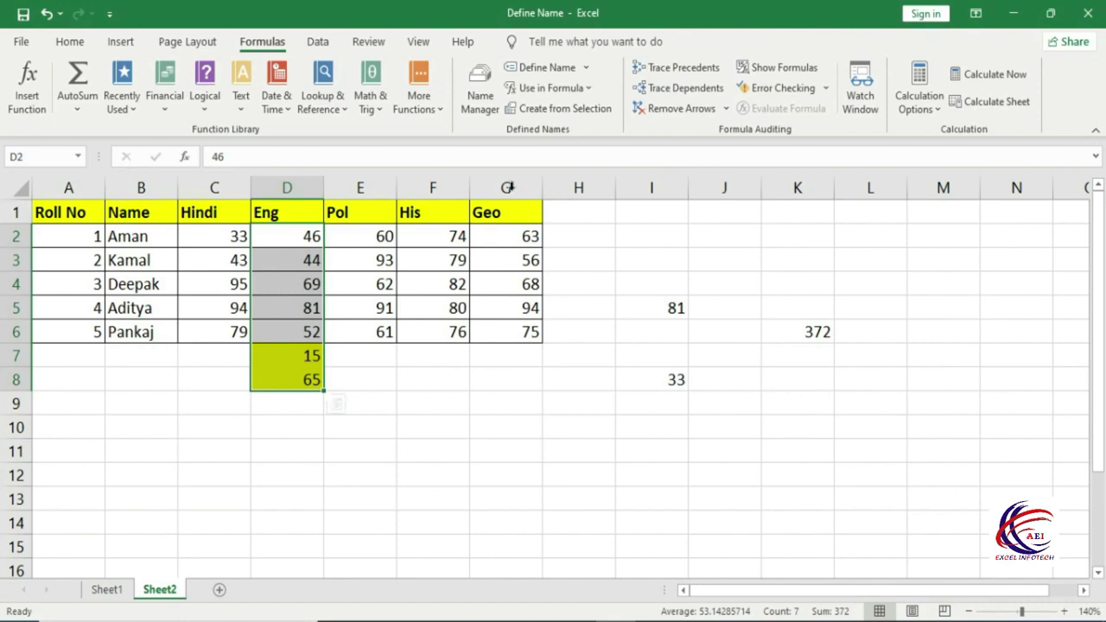
left_click(480, 93)
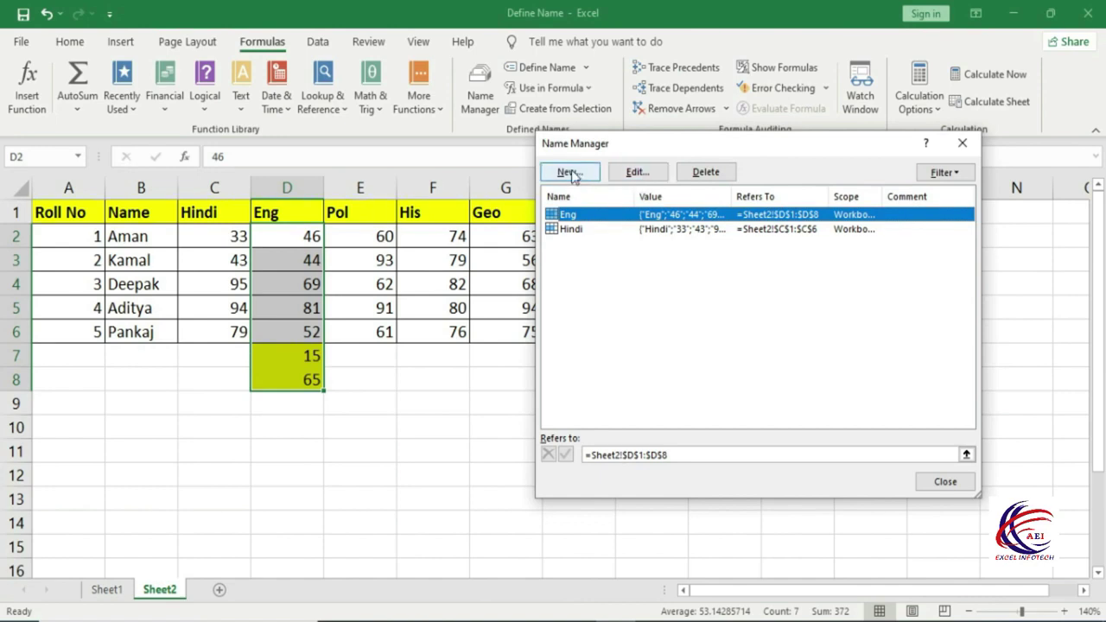
left_click(961, 144)
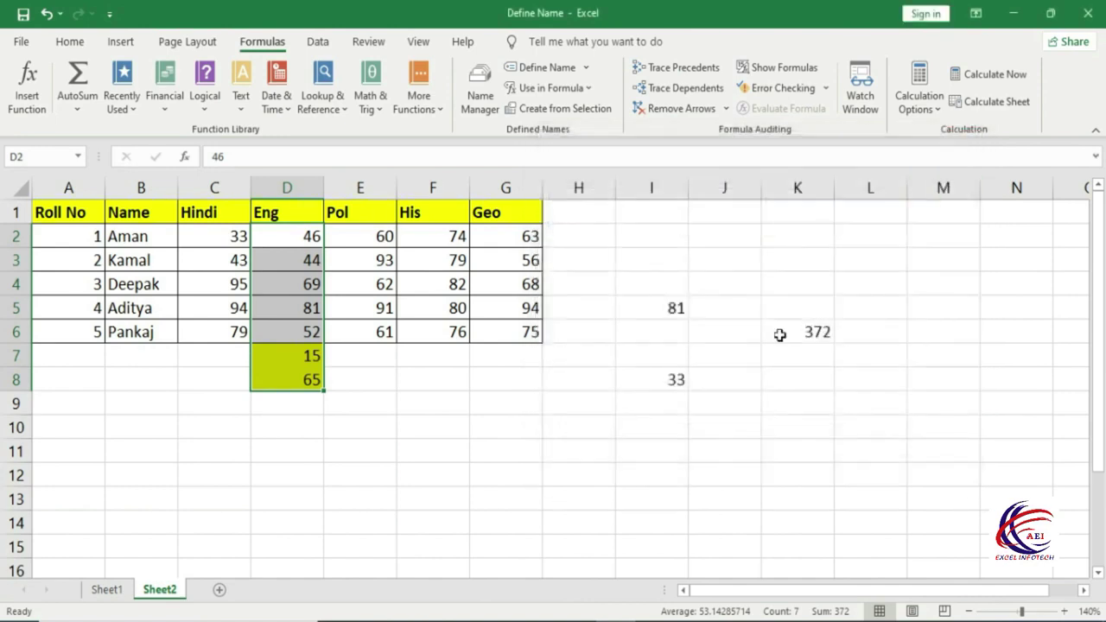
left_click(433, 435)
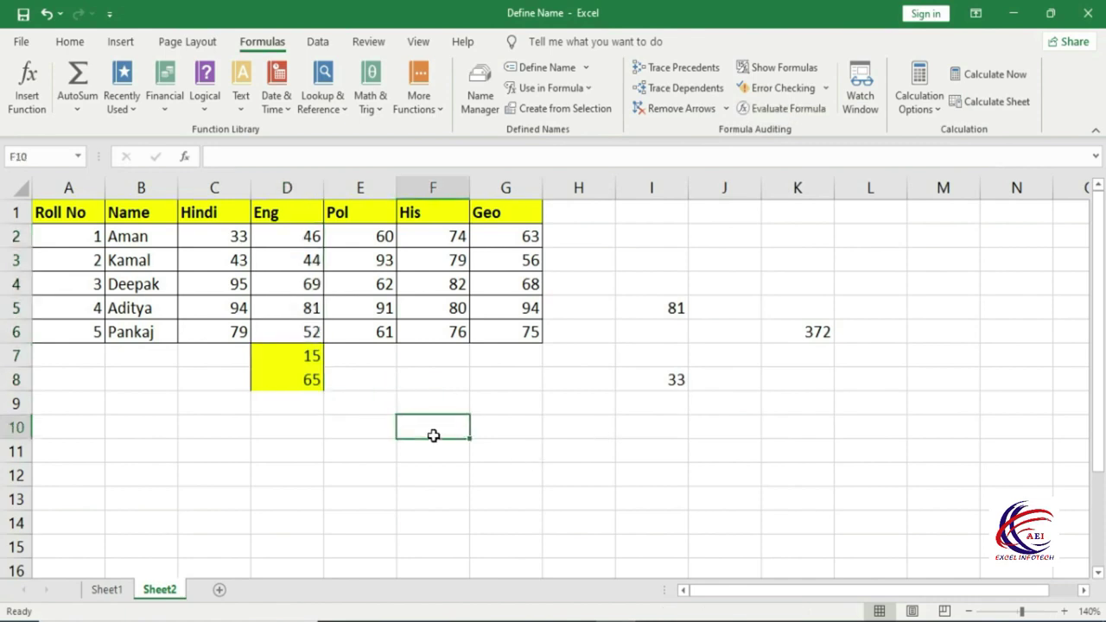
left_click_drag(303, 216, 315, 307)
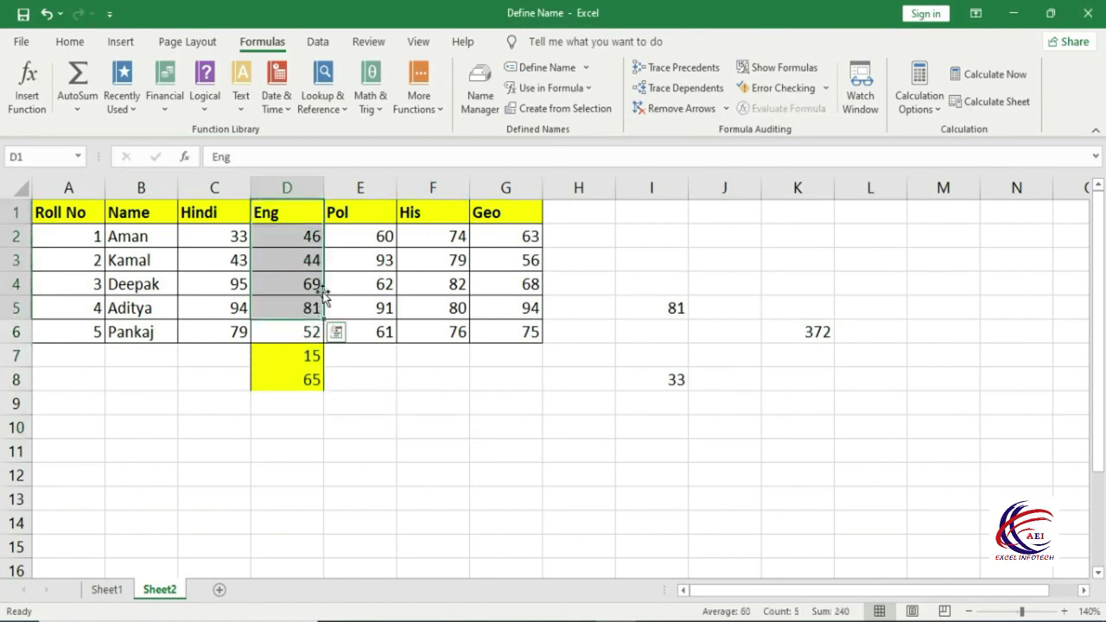
left_click_drag(373, 215, 372, 311)
left_click_drag(437, 214, 445, 310)
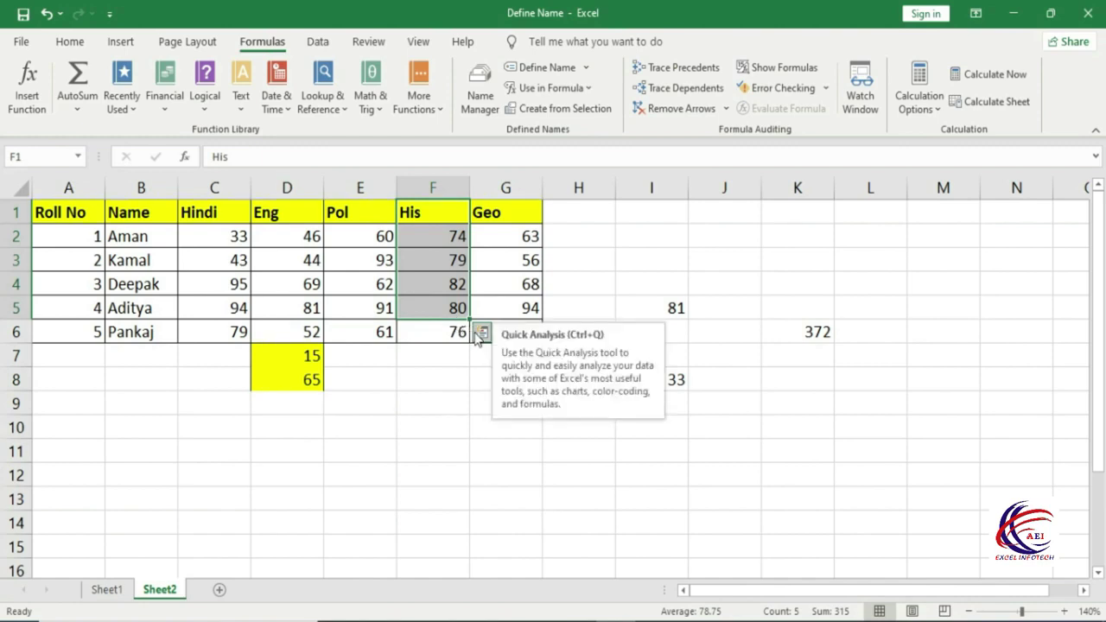
left_click_drag(223, 214, 501, 336)
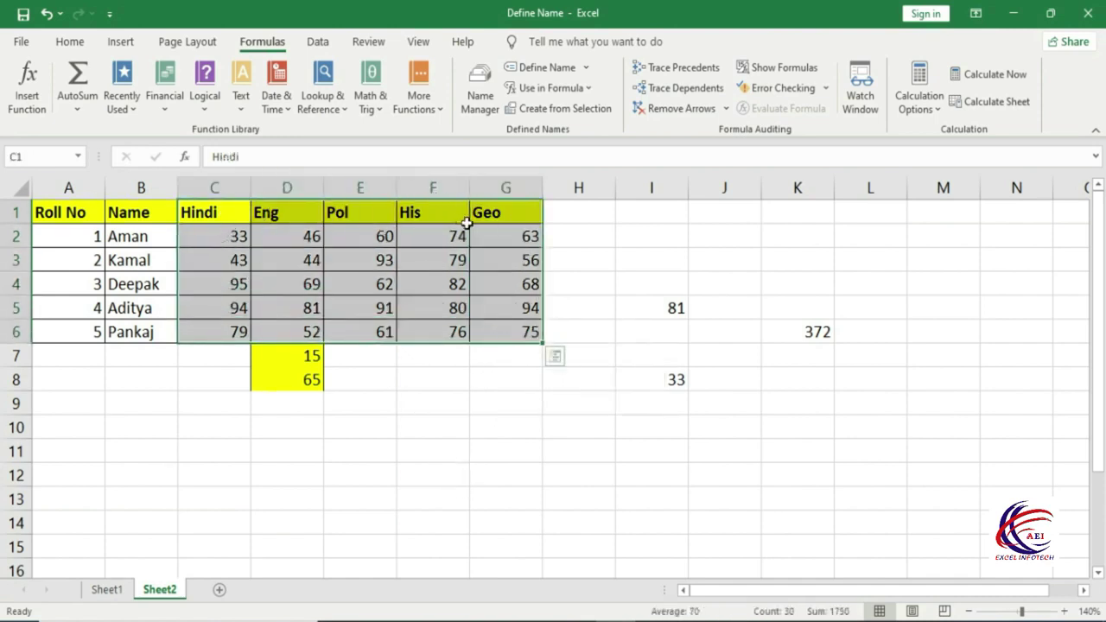
left_click(502, 419)
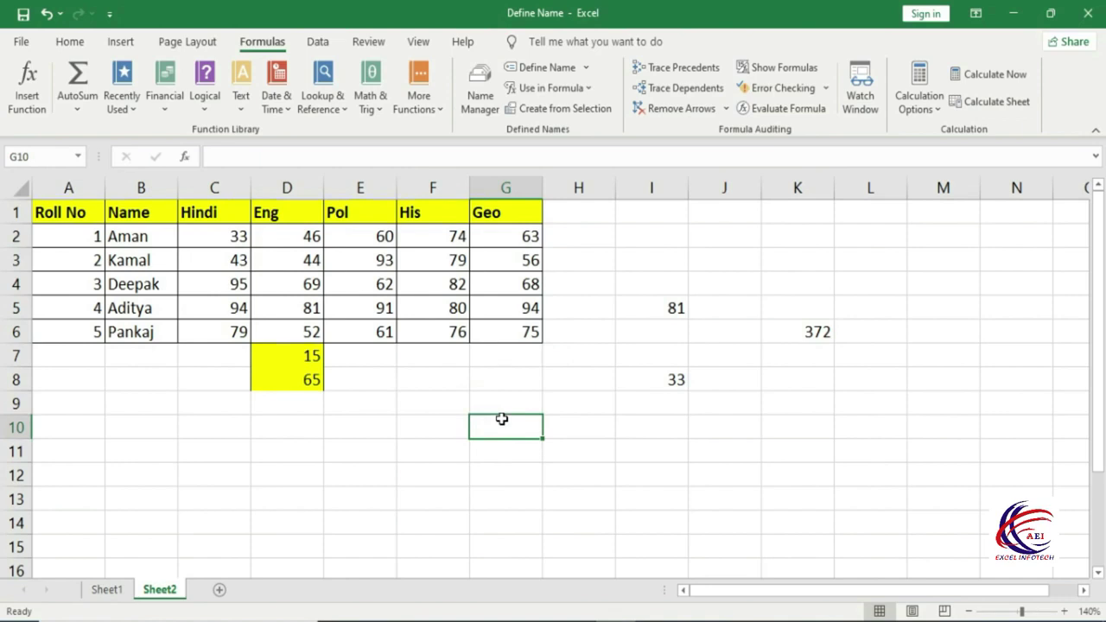
left_click(419, 444)
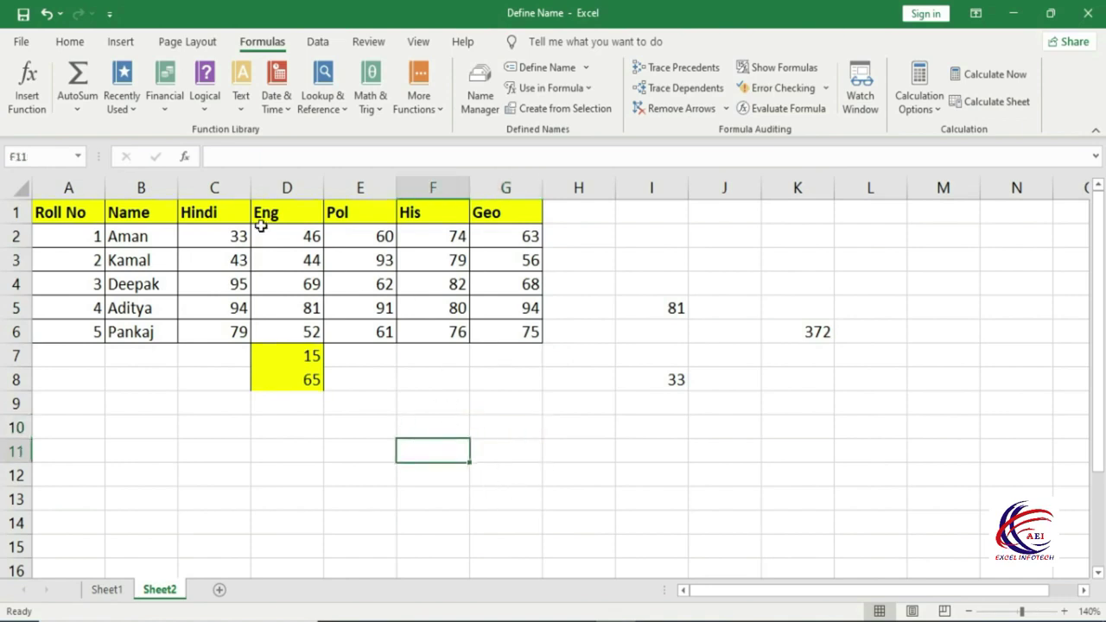
Create names for C1:G6 from the Top row headers only.
left_click_drag(213, 216, 506, 331)
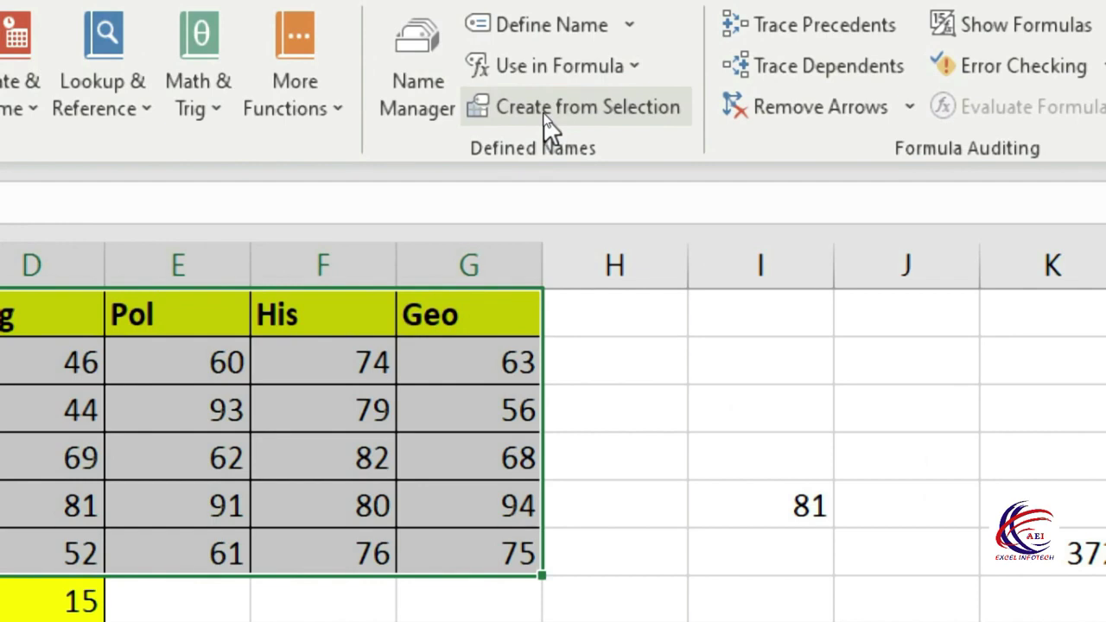
left_click(549, 108)
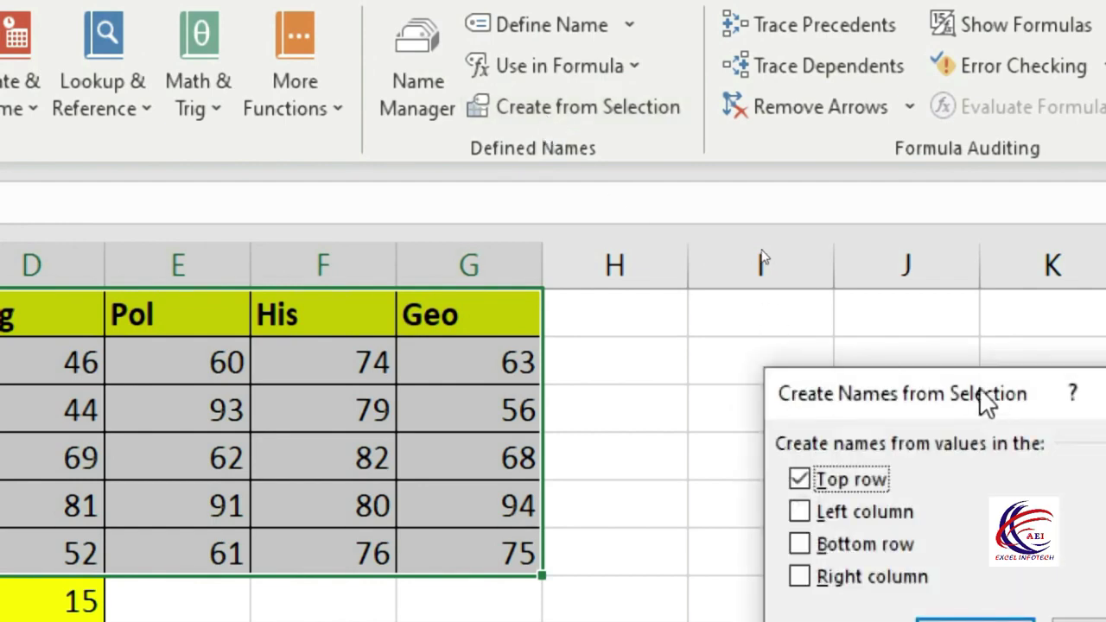
left_click_drag(984, 393, 619, 242)
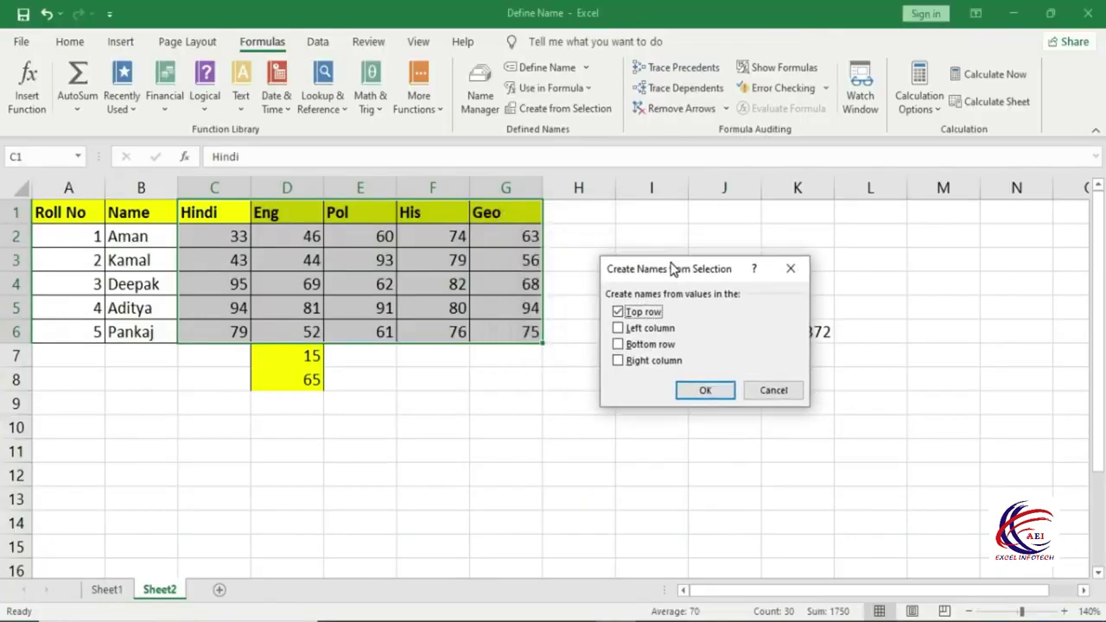
left_click_drag(672, 269, 677, 269)
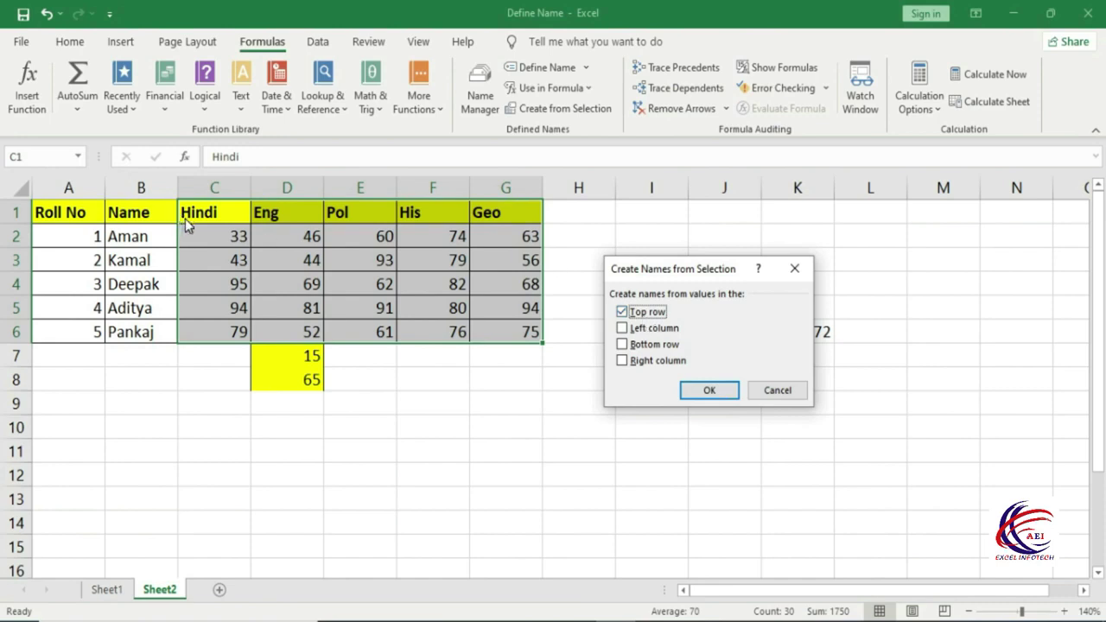
left_click(649, 330)
left_click(647, 346)
left_click(639, 363)
left_click(624, 344)
left_click(624, 360)
left_click(622, 329)
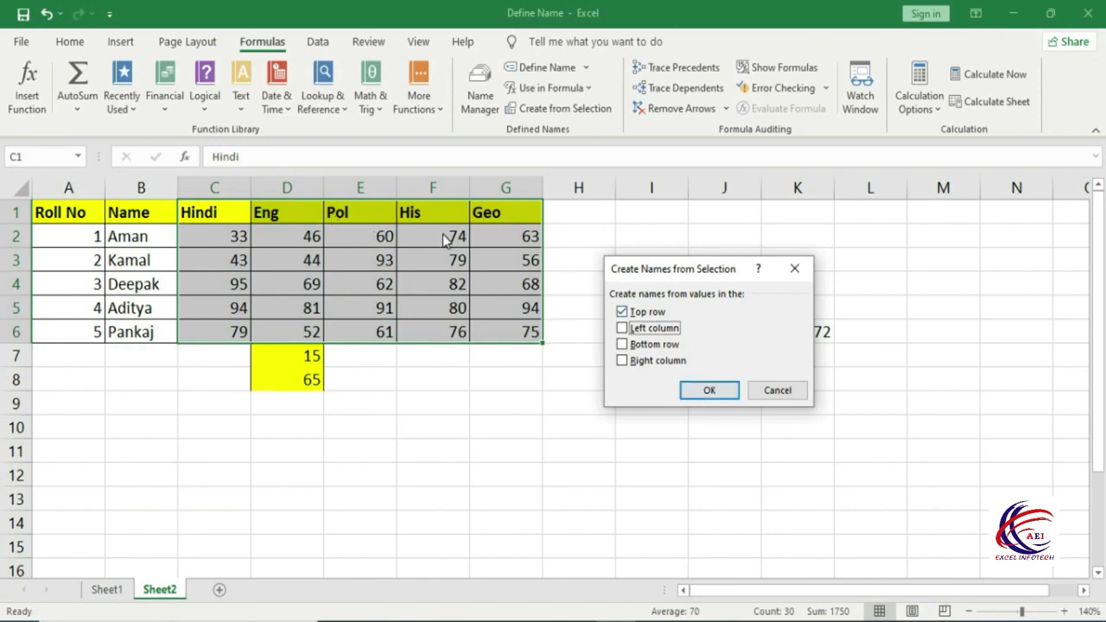
left_click(723, 390)
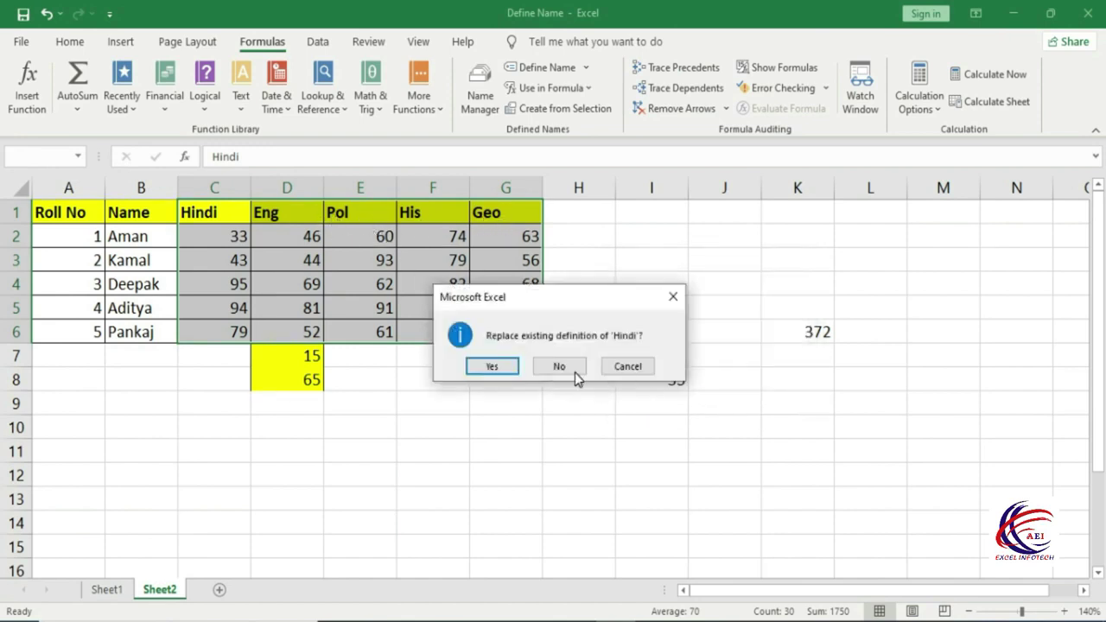
Replace the existing Hindi and Eng name definitions, so K6's Eng total shows 292.
left_click_drag(506, 303, 525, 345)
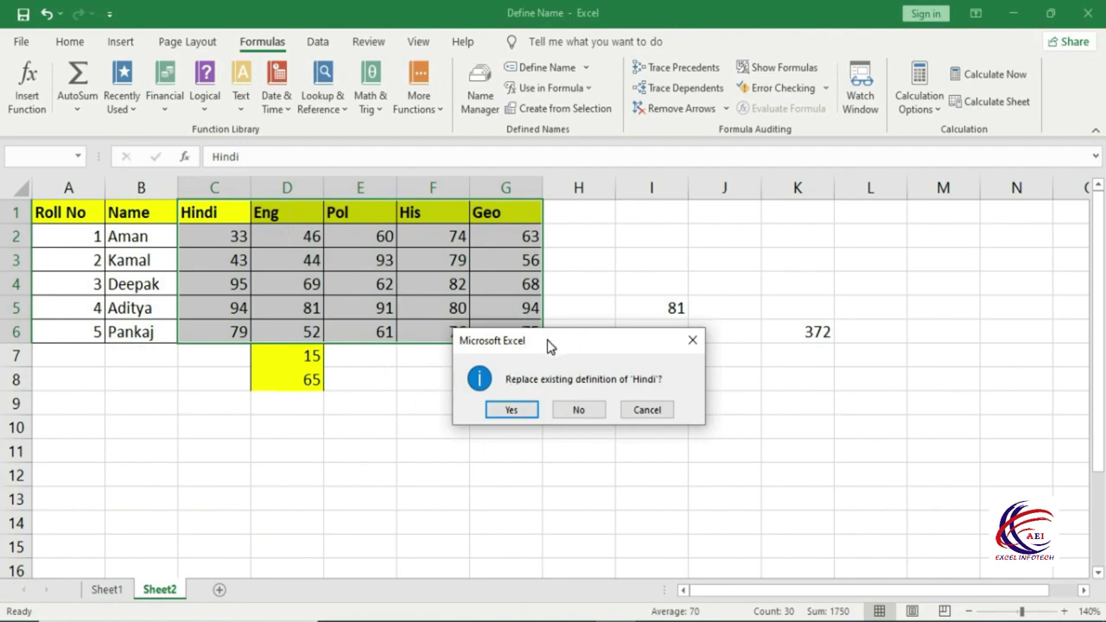
left_click(512, 411)
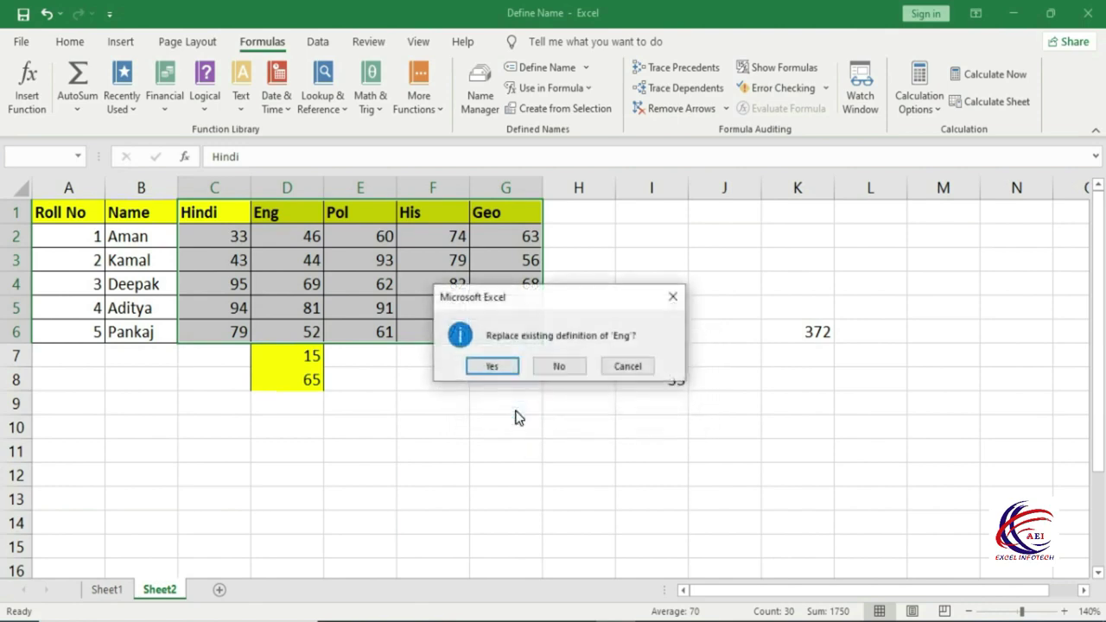
left_click_drag(543, 309, 541, 349)
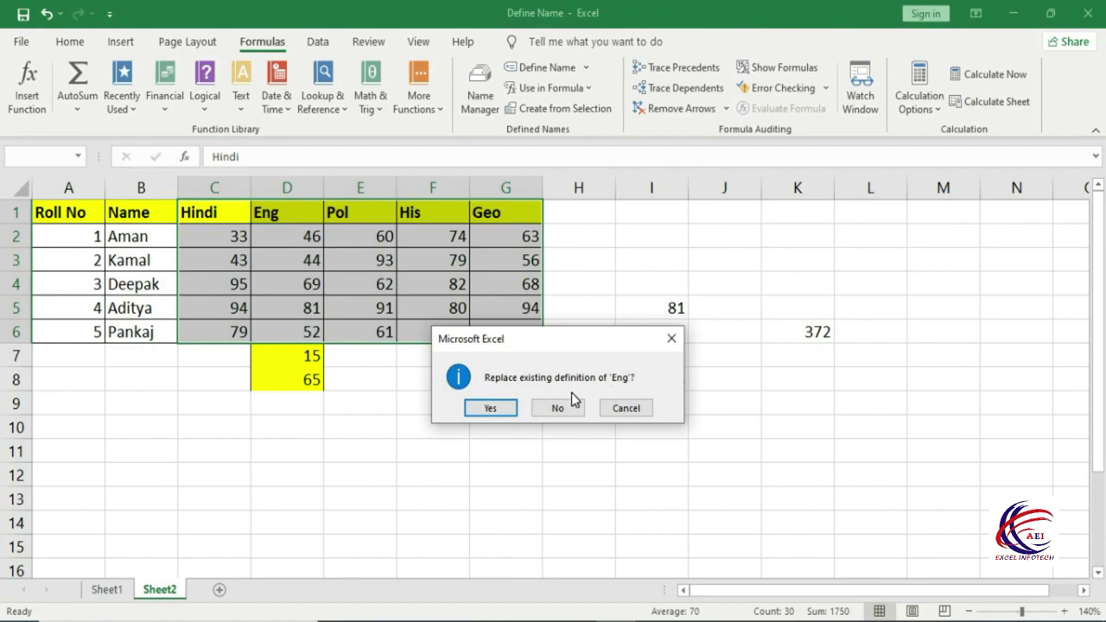
left_click(508, 410)
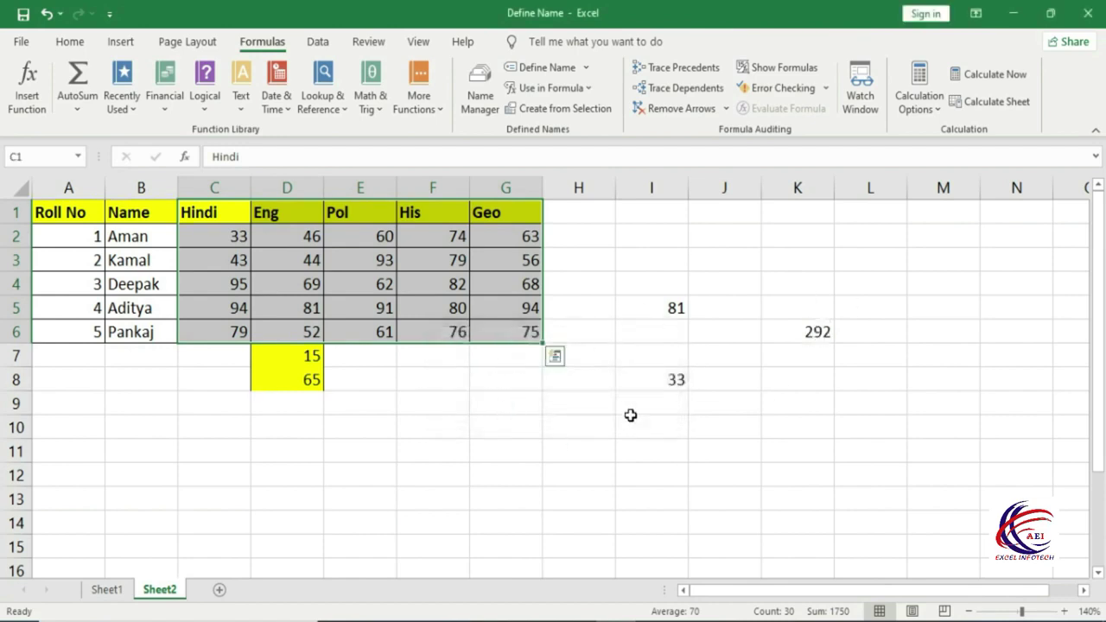
Check the Eng total formula in K6 and review the list of defined names.
left_click(816, 335)
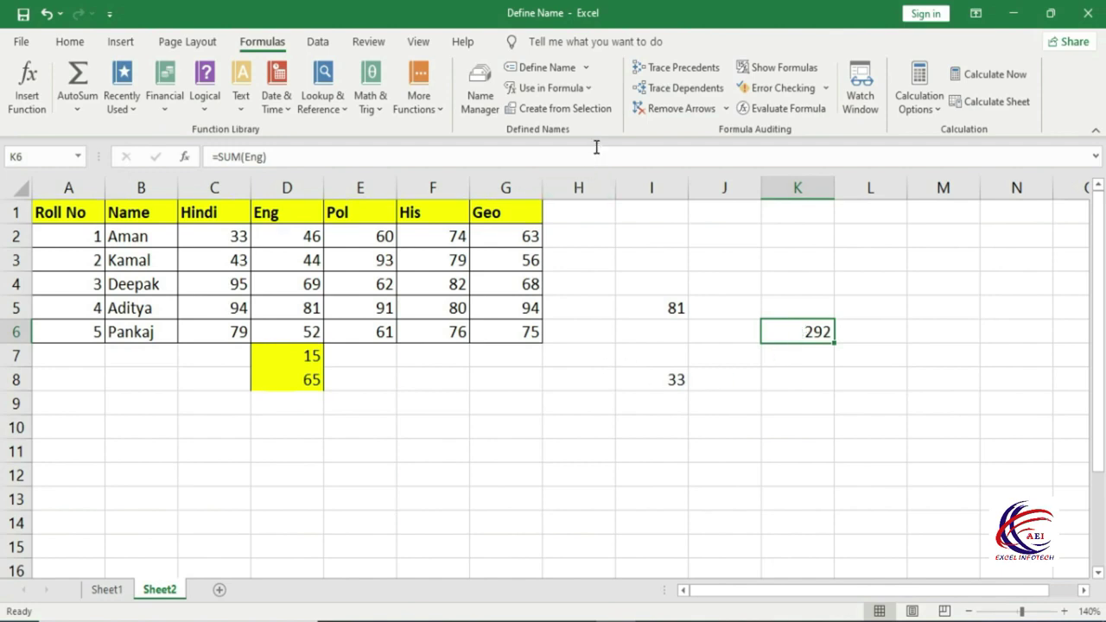
left_click(593, 90)
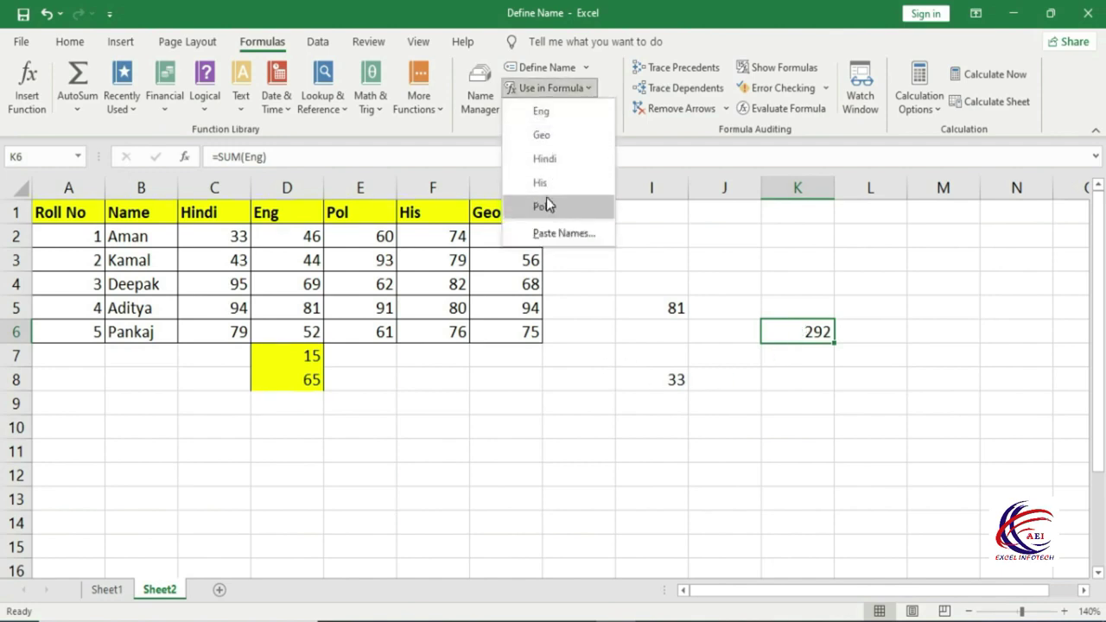
left_click(494, 436)
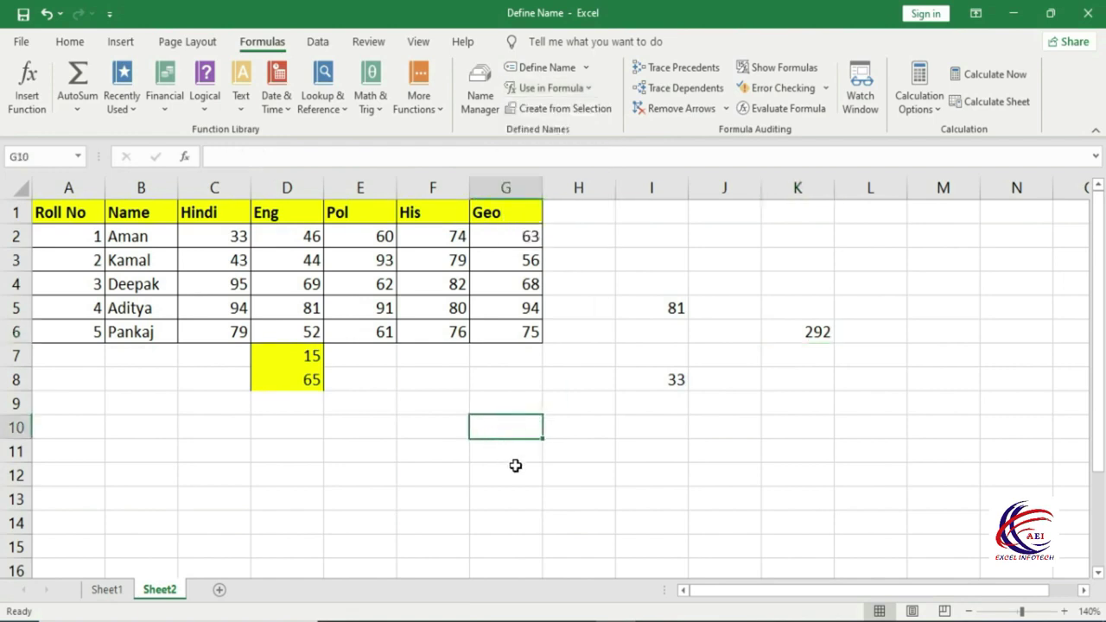
Enter =MIN(His) in G11, inserting the His name, to return 74.
left_click(509, 458)
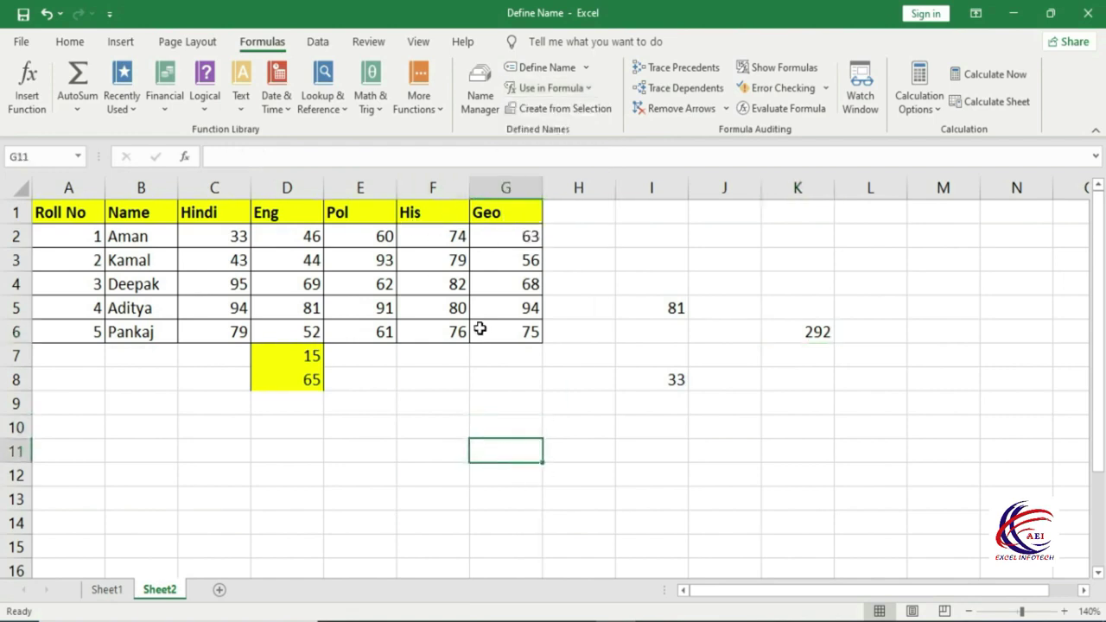
type("=")
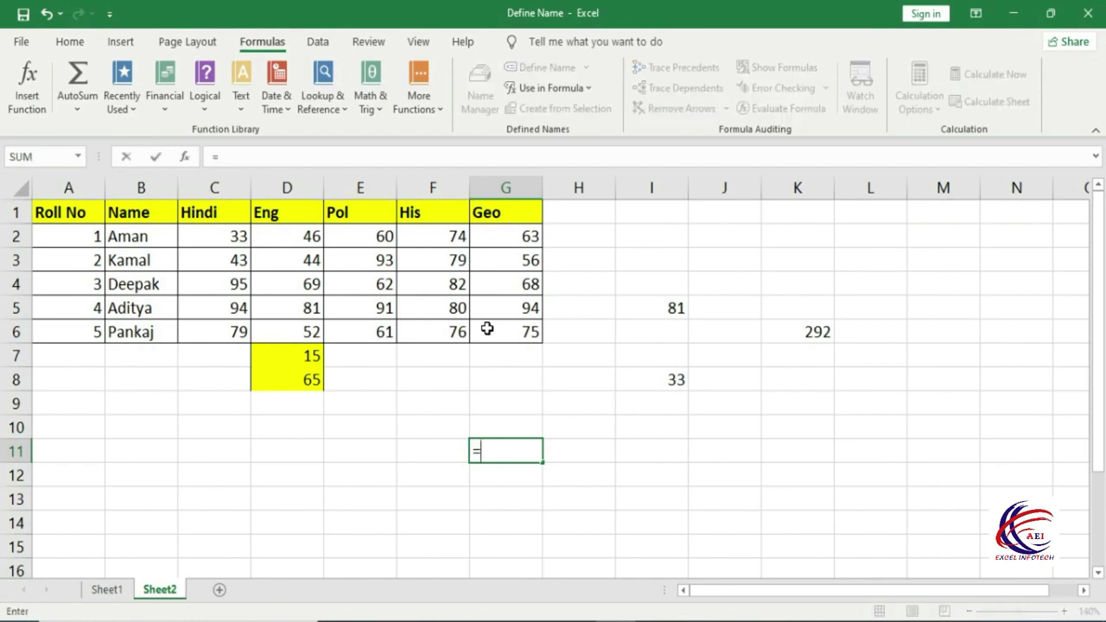
type("min")
key("Tab")
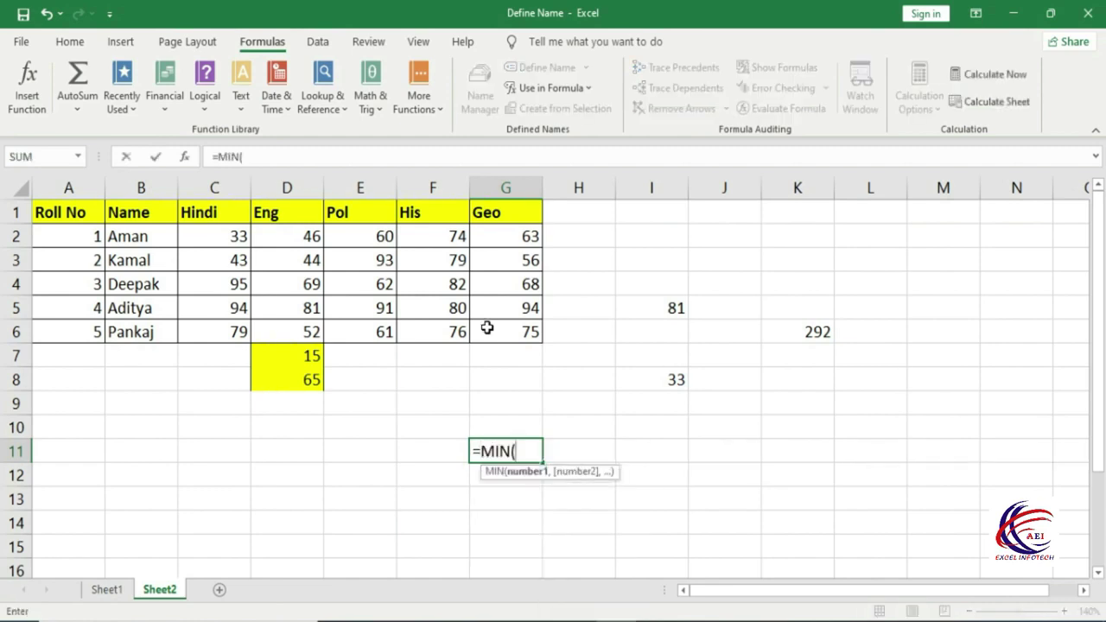
left_click(590, 90)
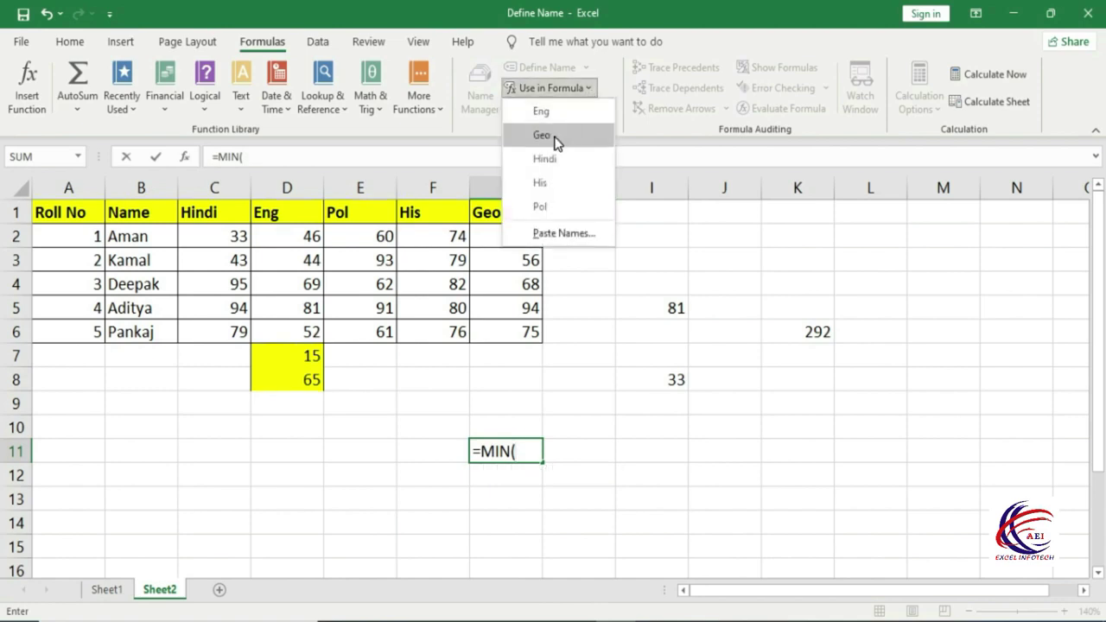
left_click(557, 185)
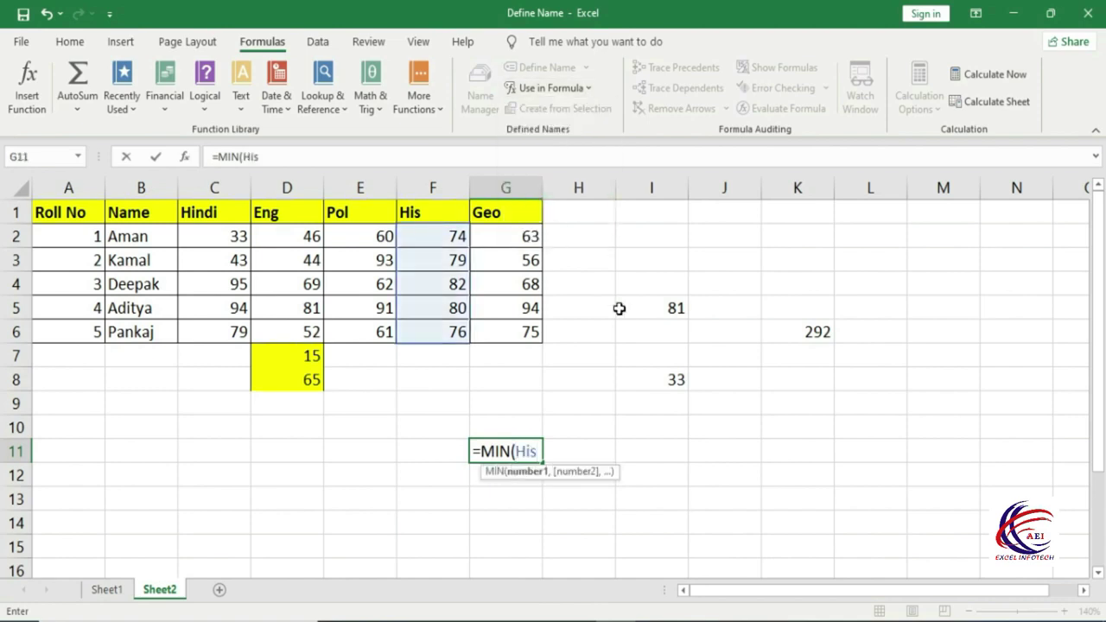
type(")")
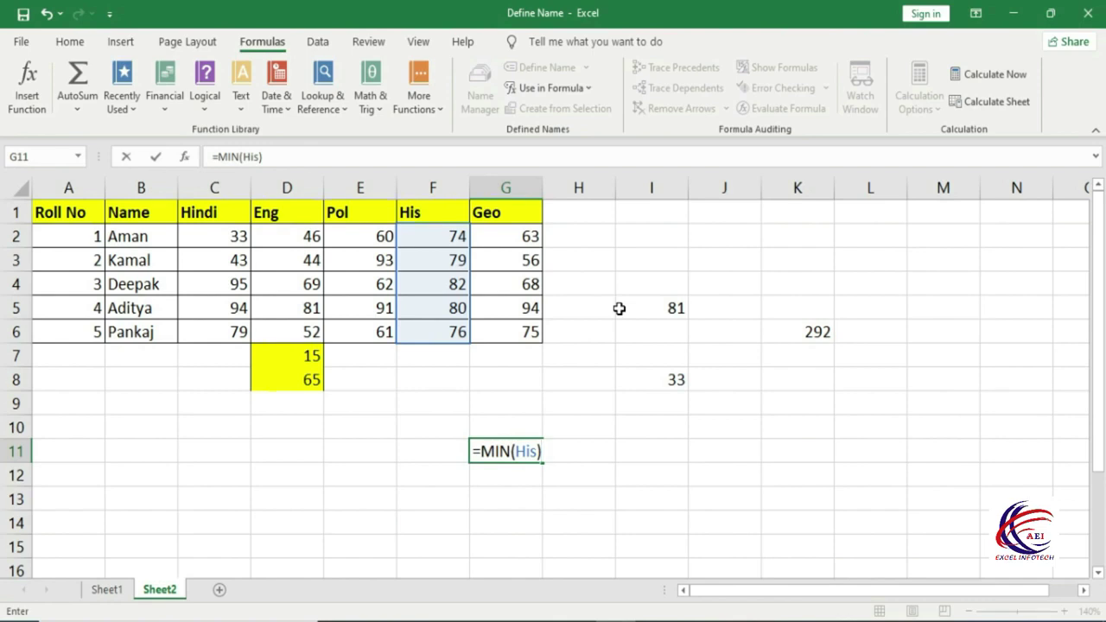
key("Return")
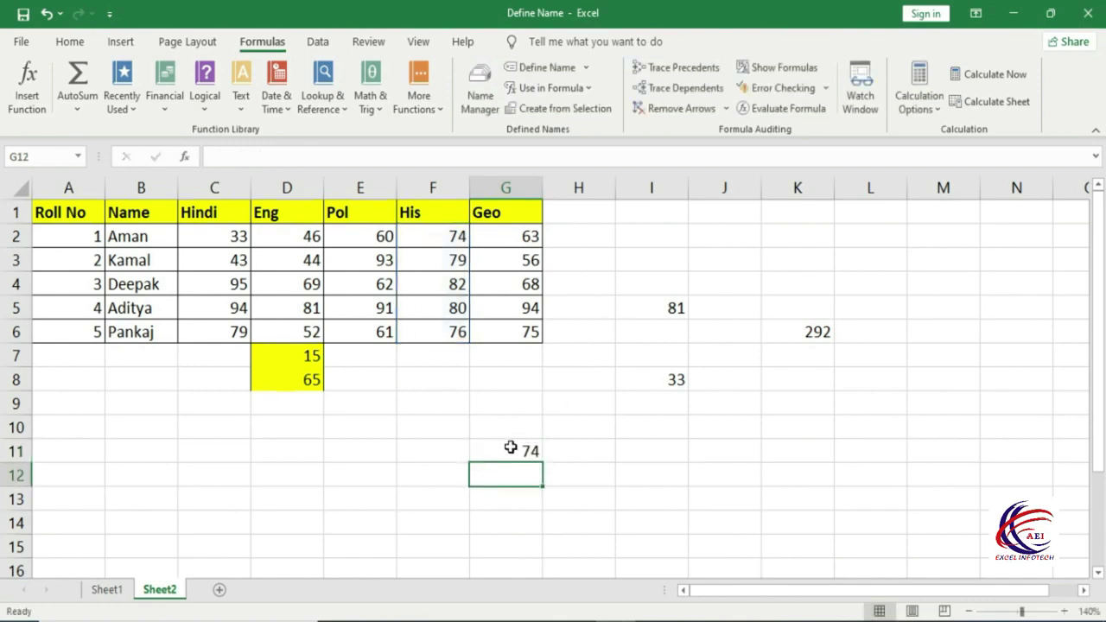
left_click(510, 447)
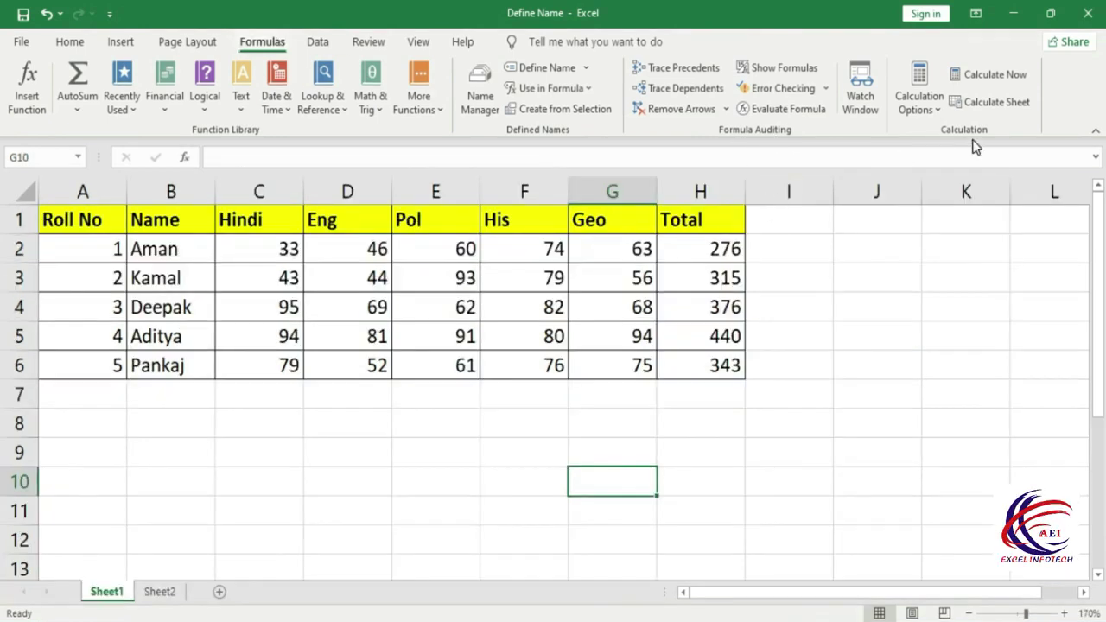
Enter =E5+F5+G5 in Sheet1's E10 by pointing at the cells, returning 265.
left_click(462, 475)
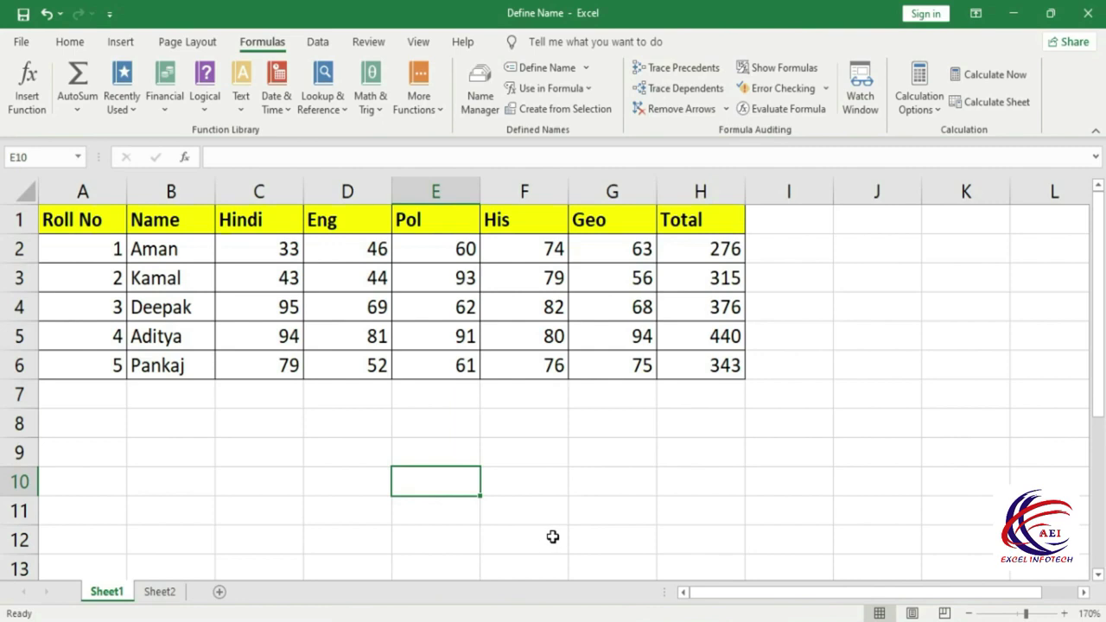
type("=")
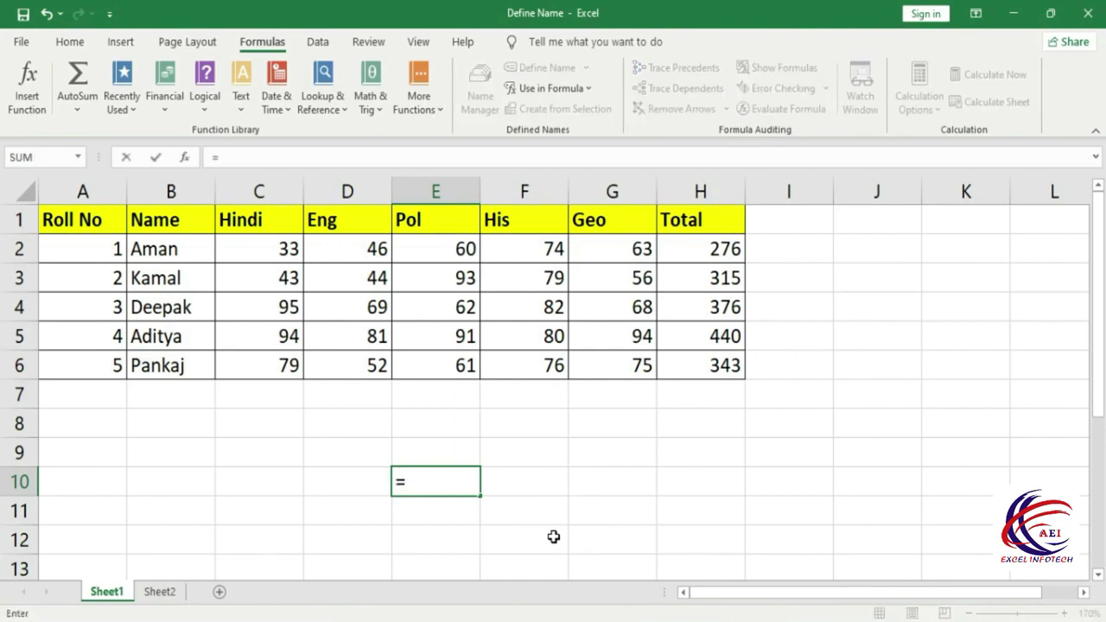
left_click(454, 348)
type("+")
left_click(529, 346)
type("+")
left_click(608, 335)
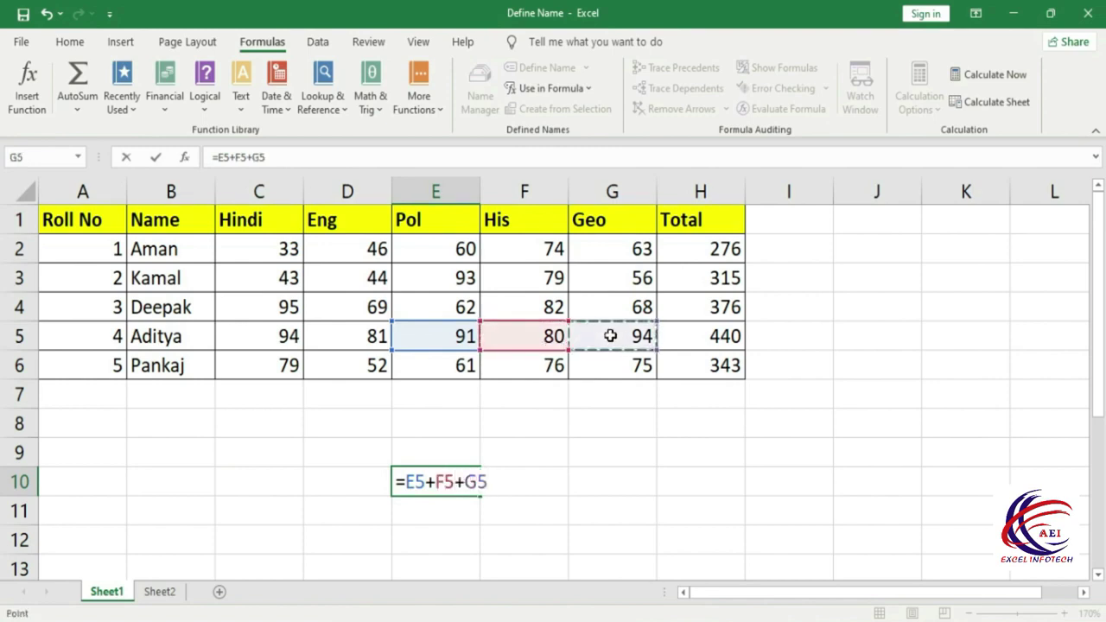
key("Return")
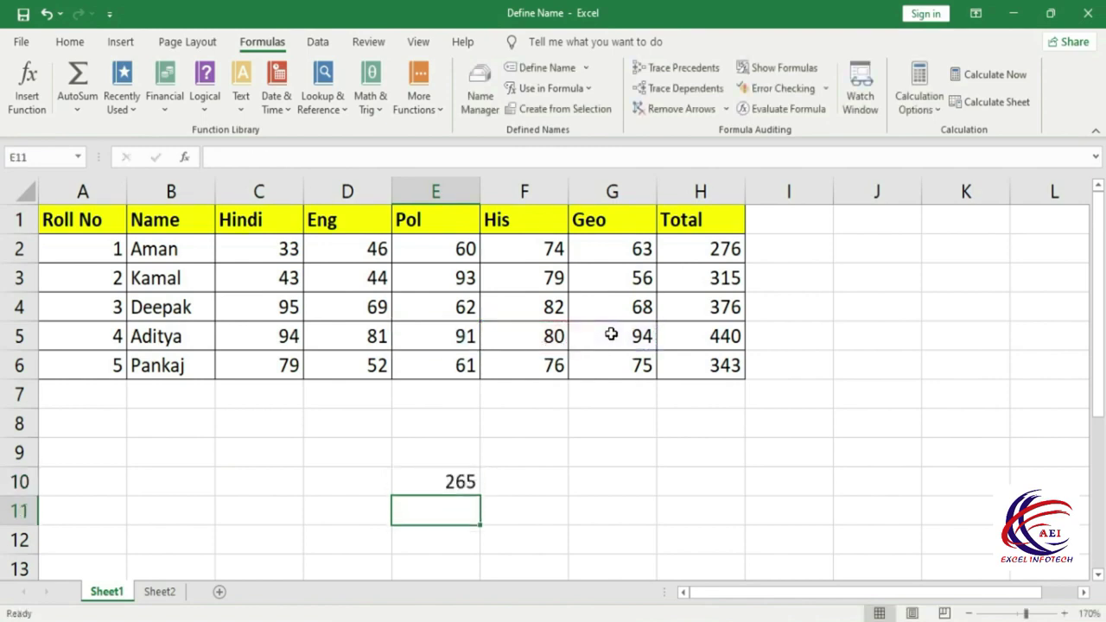
left_click(427, 480)
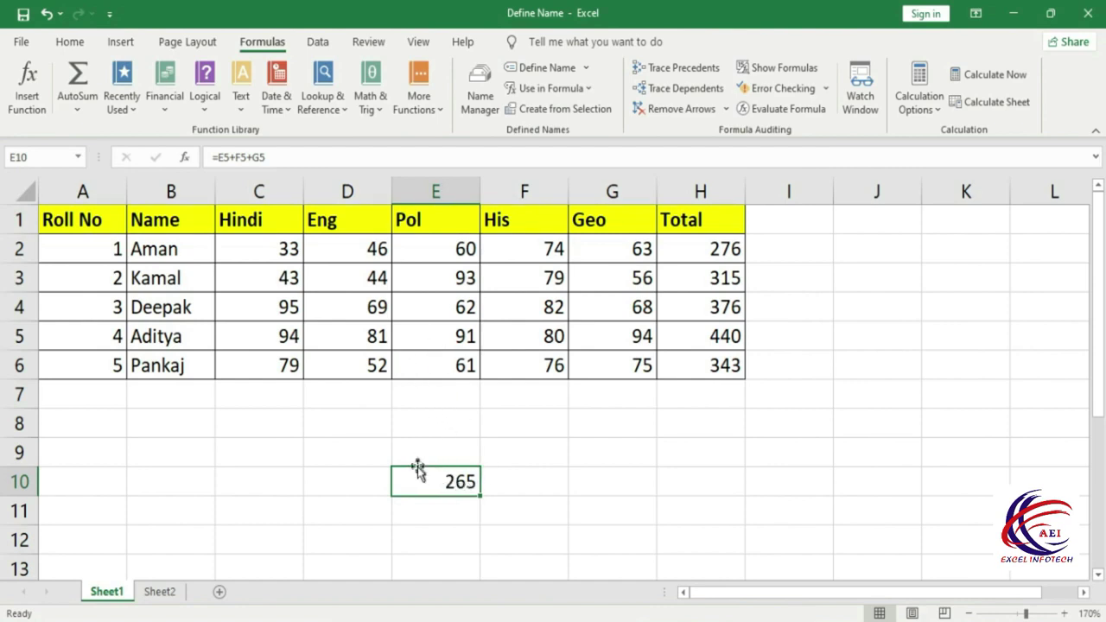
left_click(671, 72)
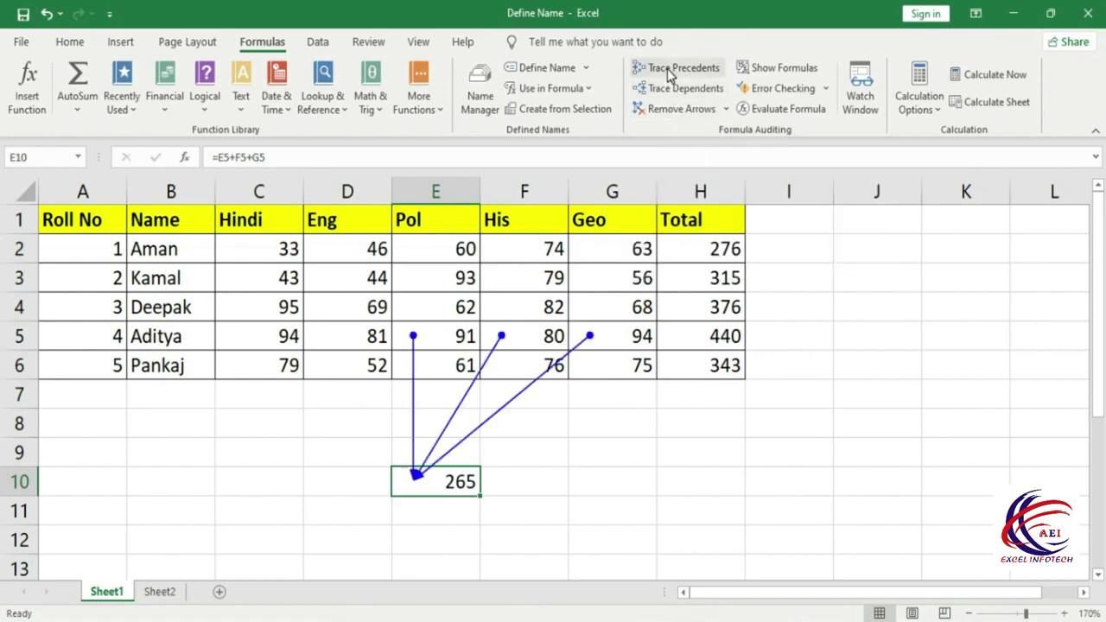
left_click(436, 344)
left_click(553, 337)
left_click(581, 336)
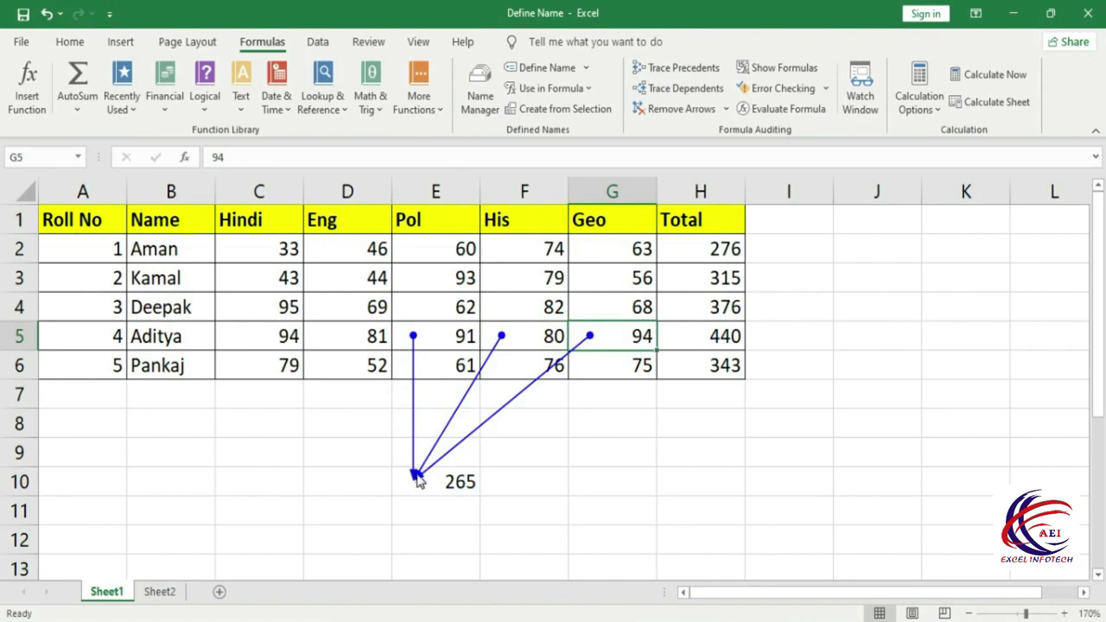
left_click(454, 475)
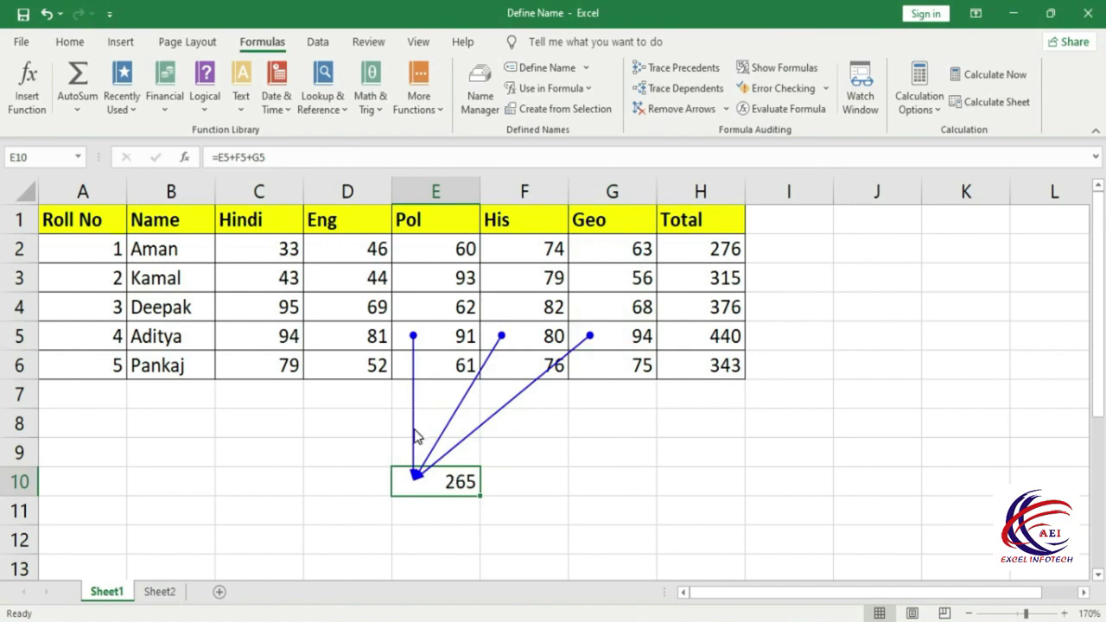
left_click(682, 108)
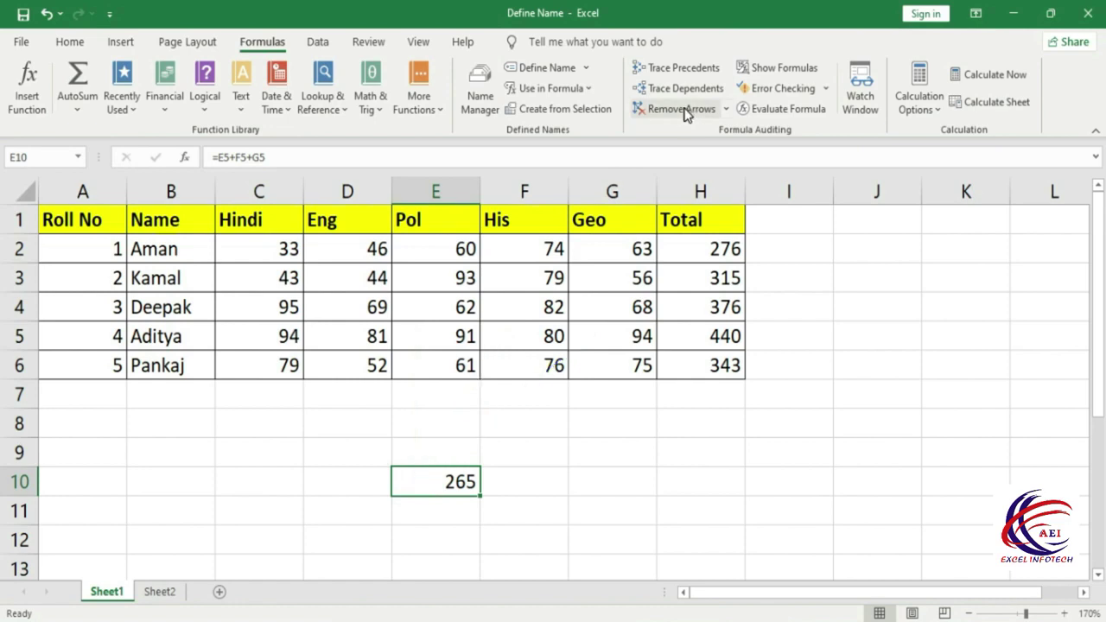
left_click(542, 334)
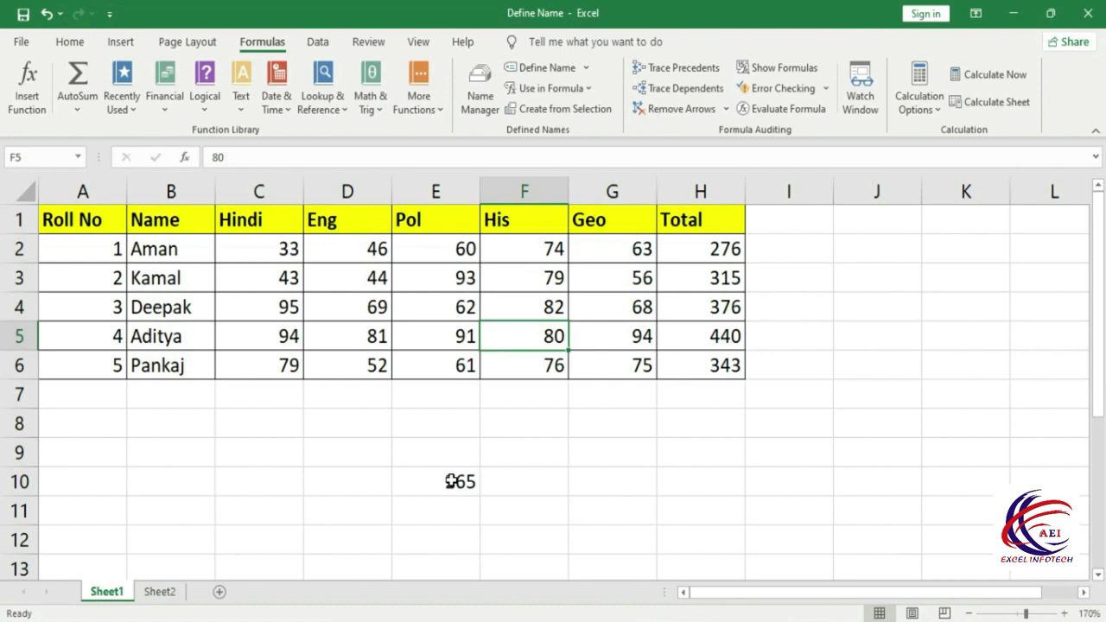
double_click(717, 337)
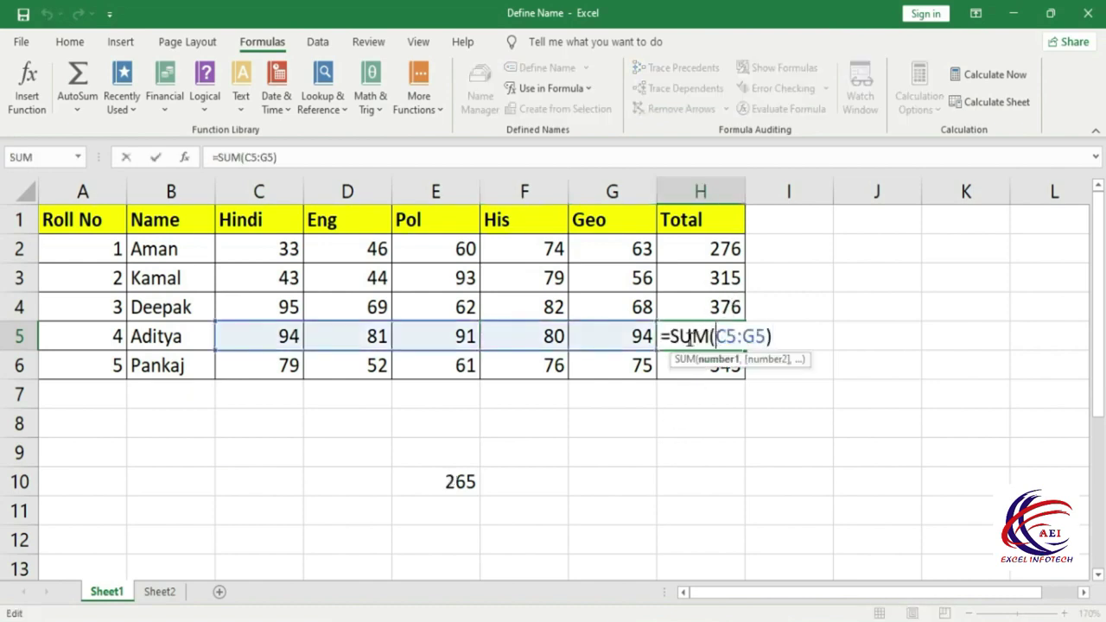
left_click(595, 375)
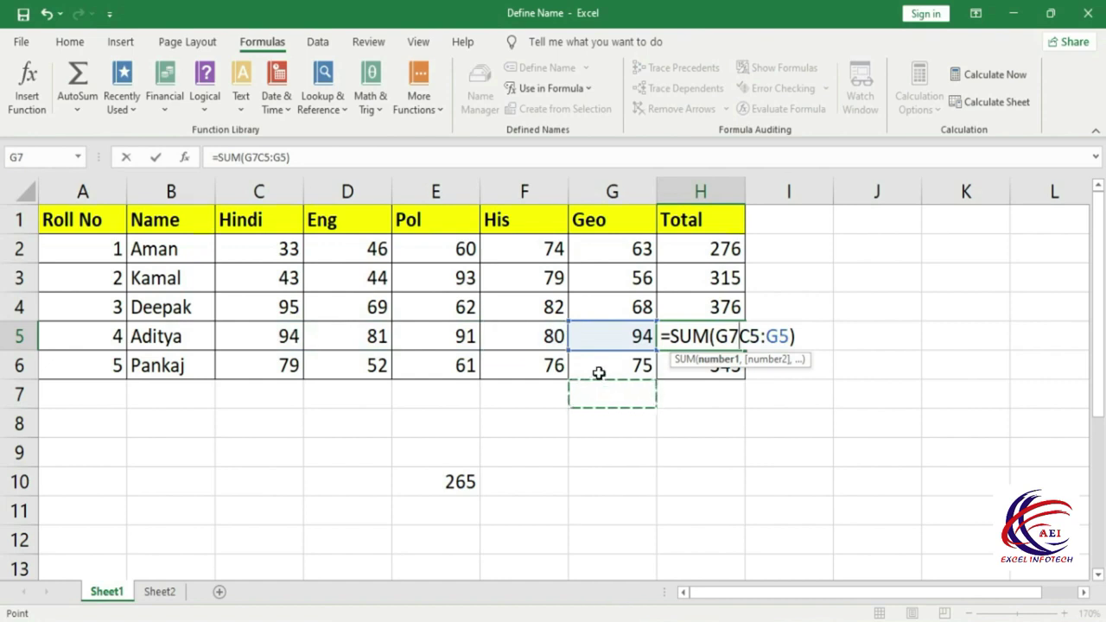
key("Escape")
left_click(551, 336)
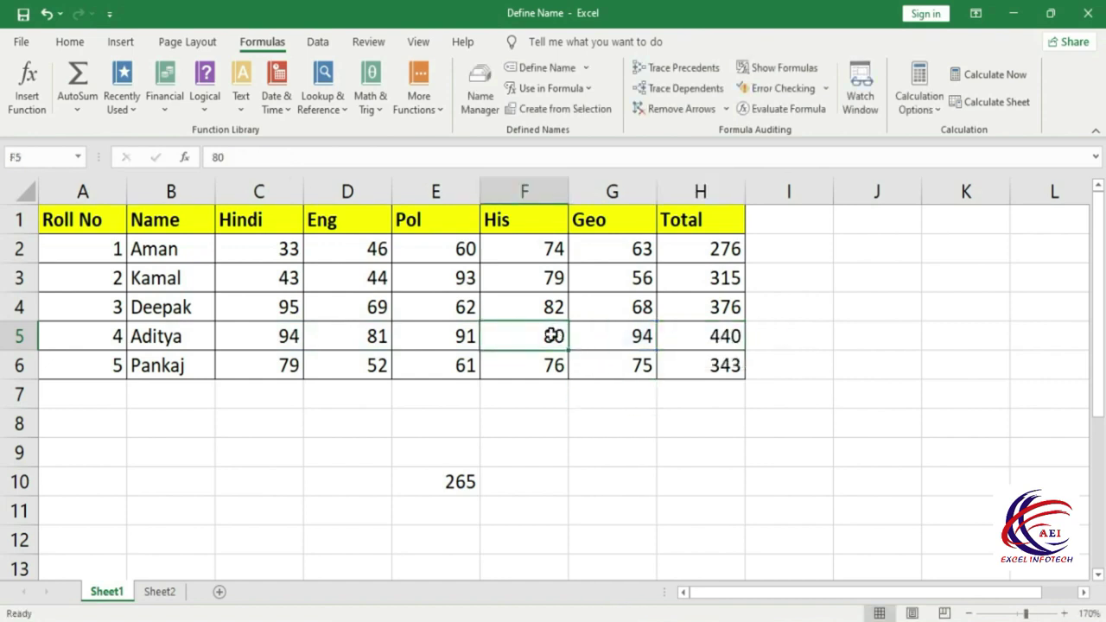
left_click(662, 90)
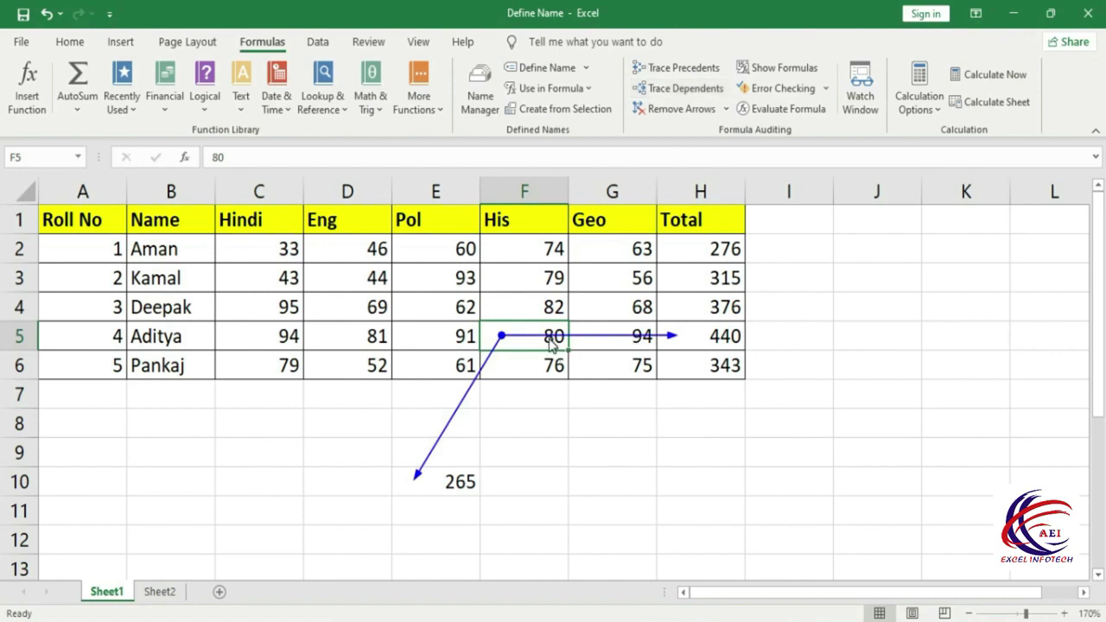
left_click(462, 486)
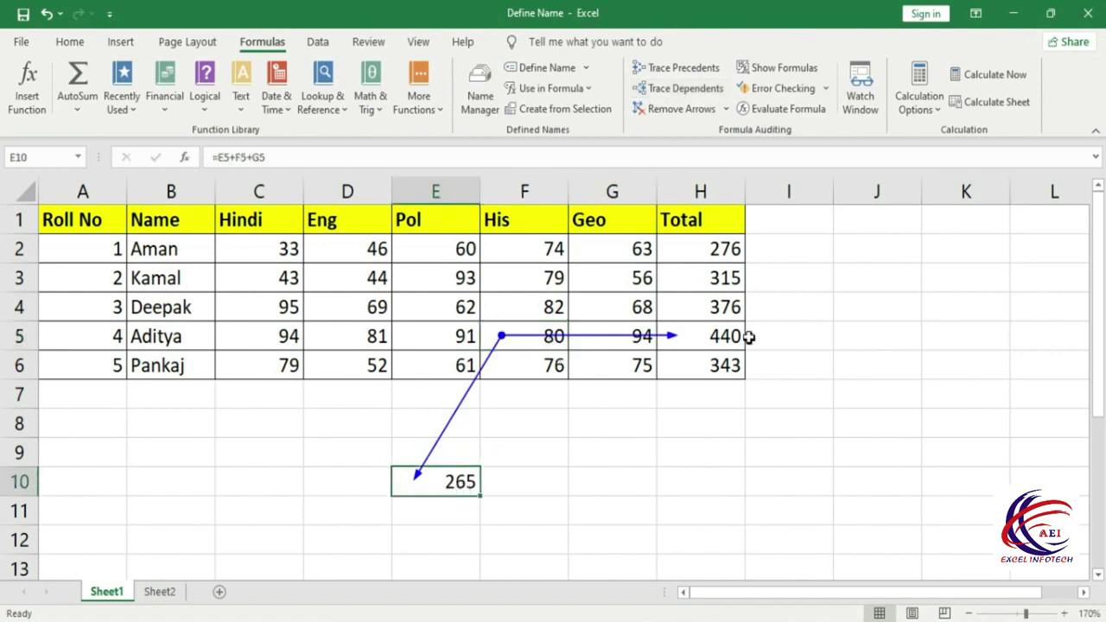
left_click(710, 331)
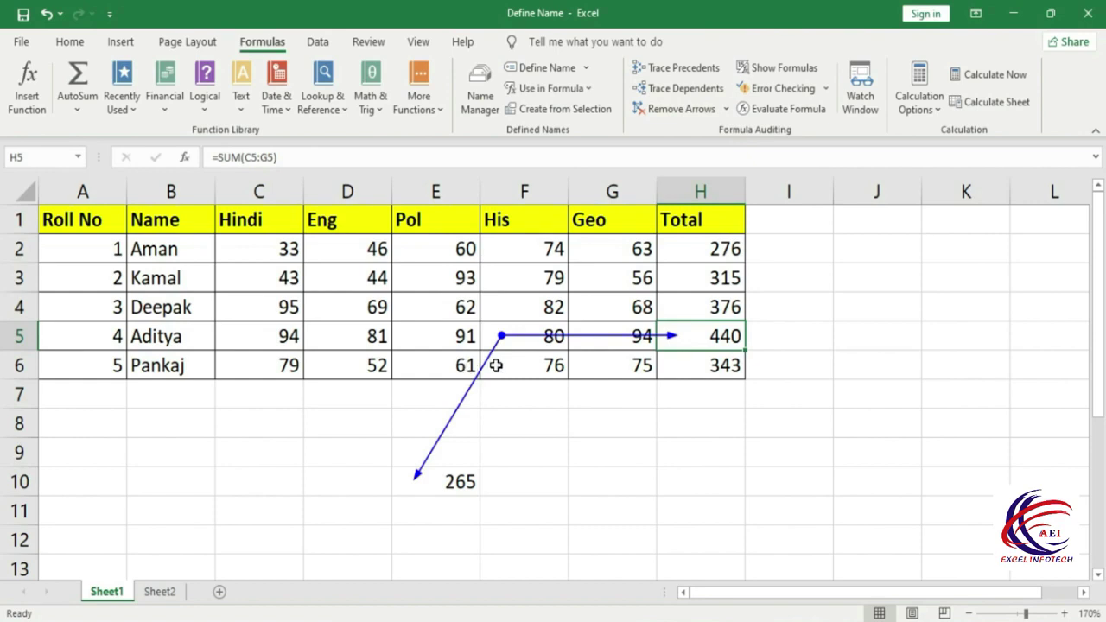
left_click(676, 113)
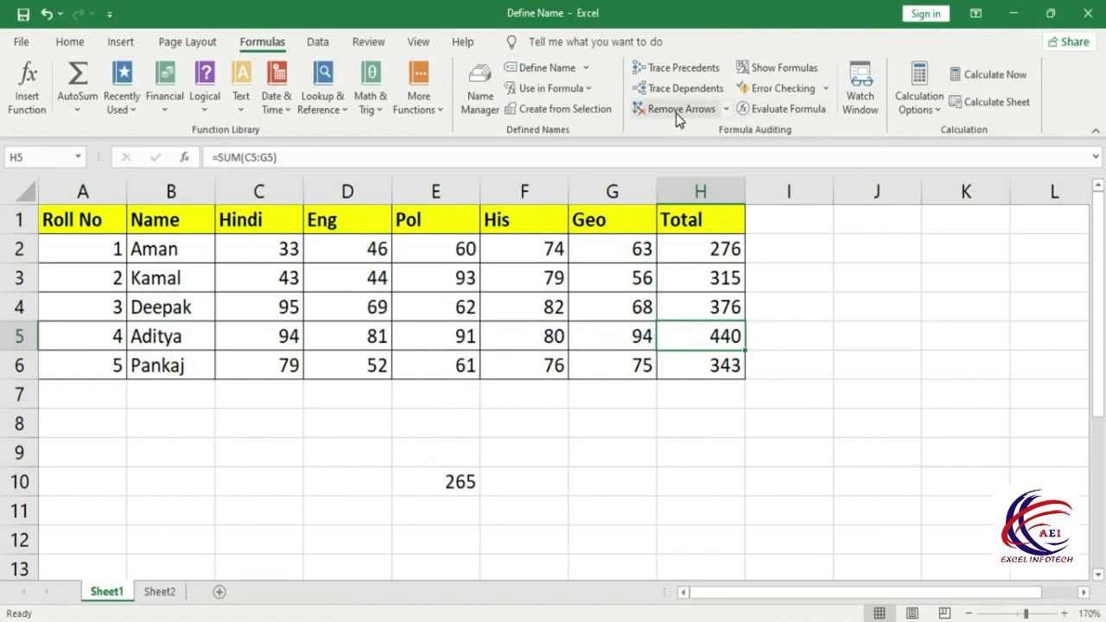
left_click(771, 69)
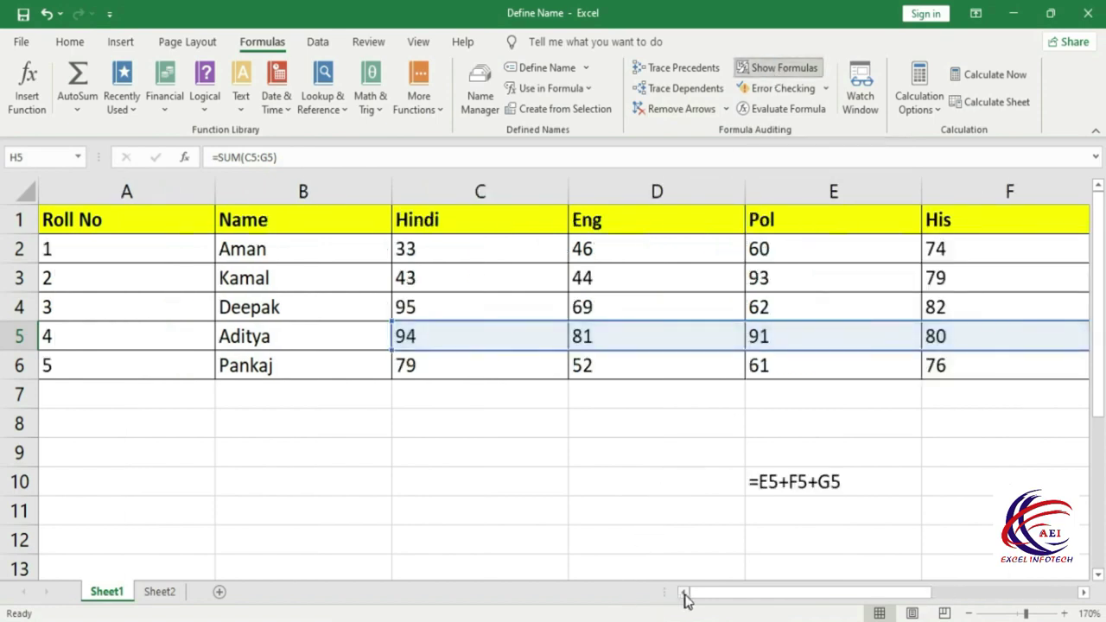
left_click_drag(685, 599, 869, 596)
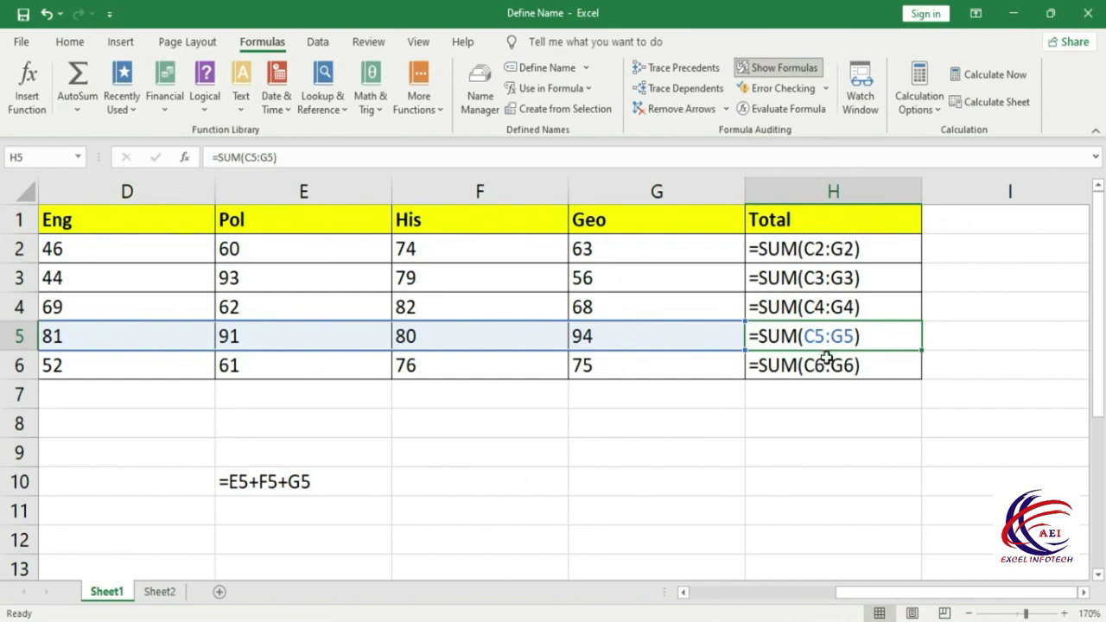
left_click(764, 71)
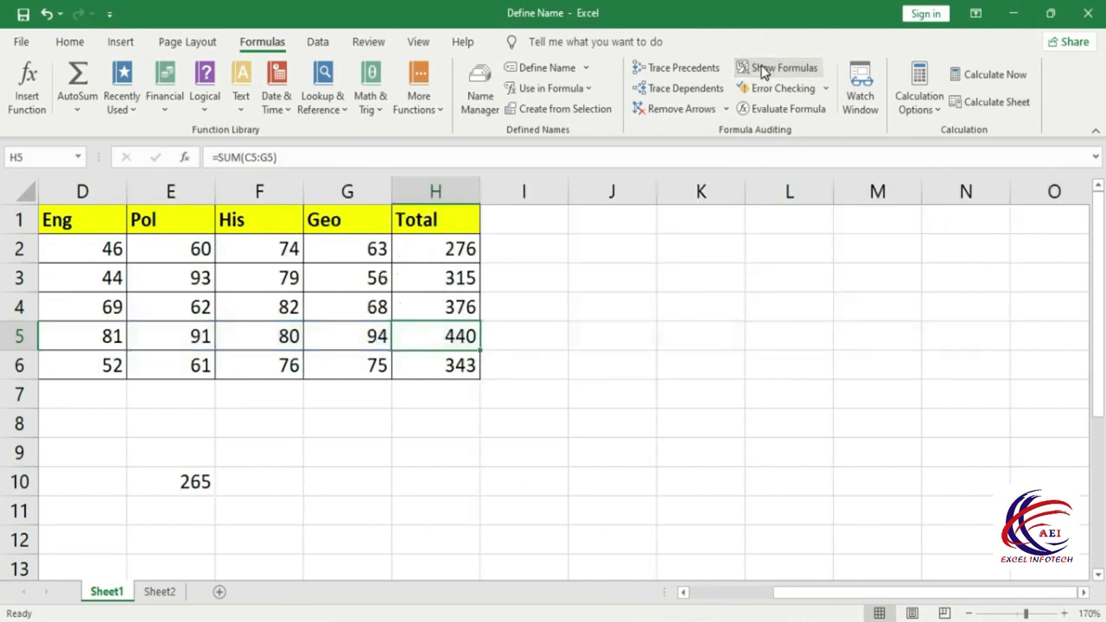
left_click_drag(814, 598, 720, 594)
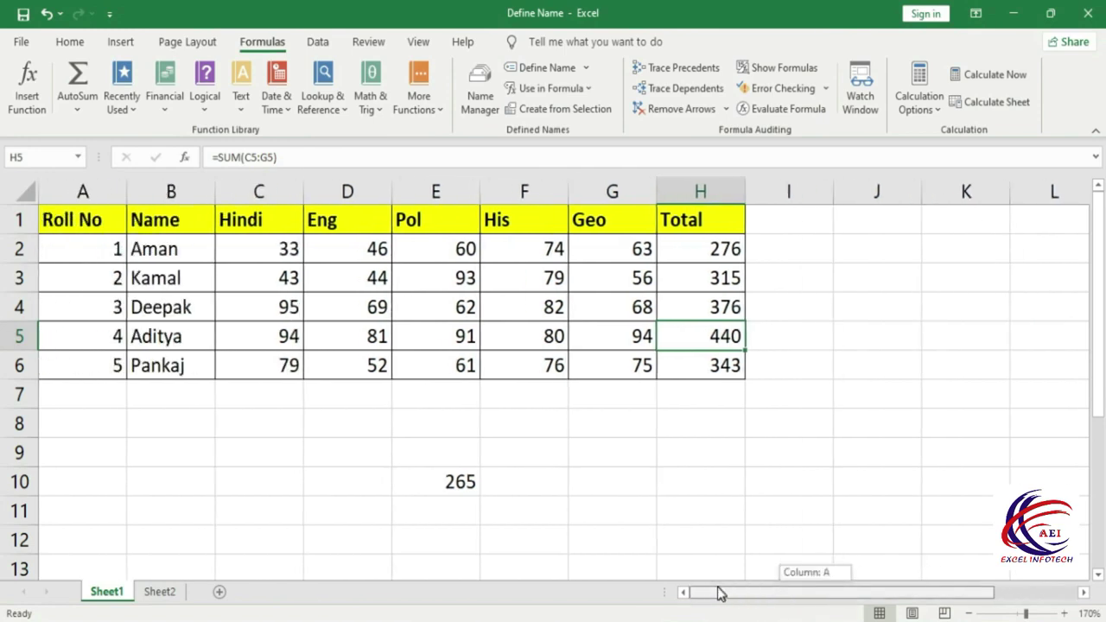
left_click(810, 250)
Delete the U from SUM in H2's total formula, making it =SM and showing #NAME?
double_click(717, 247)
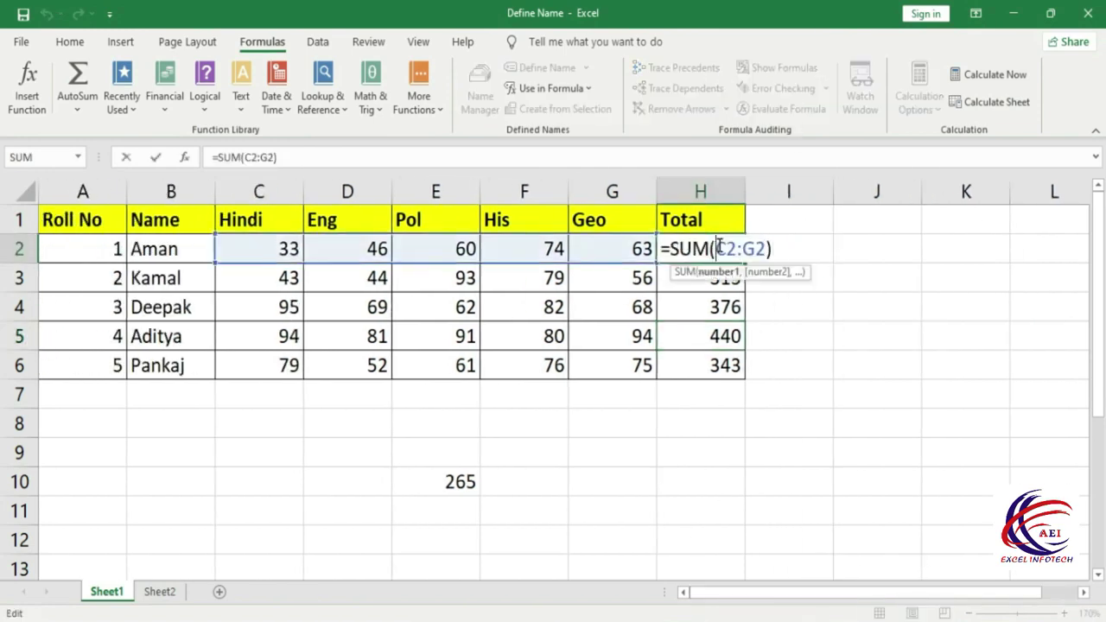
left_click(693, 248)
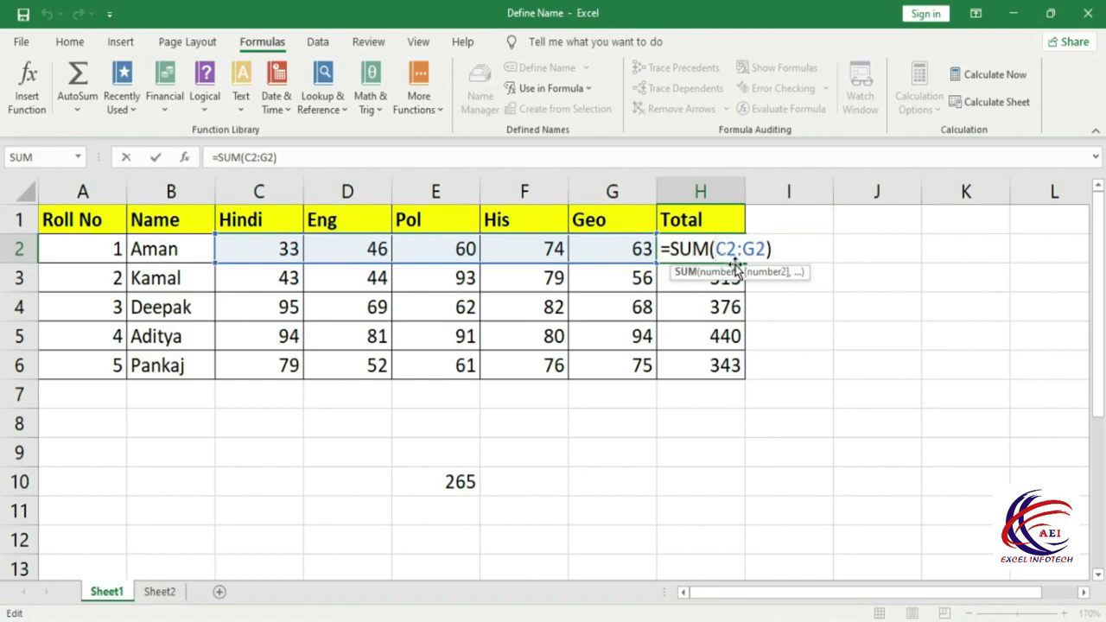
key("BackSpace")
key("Return")
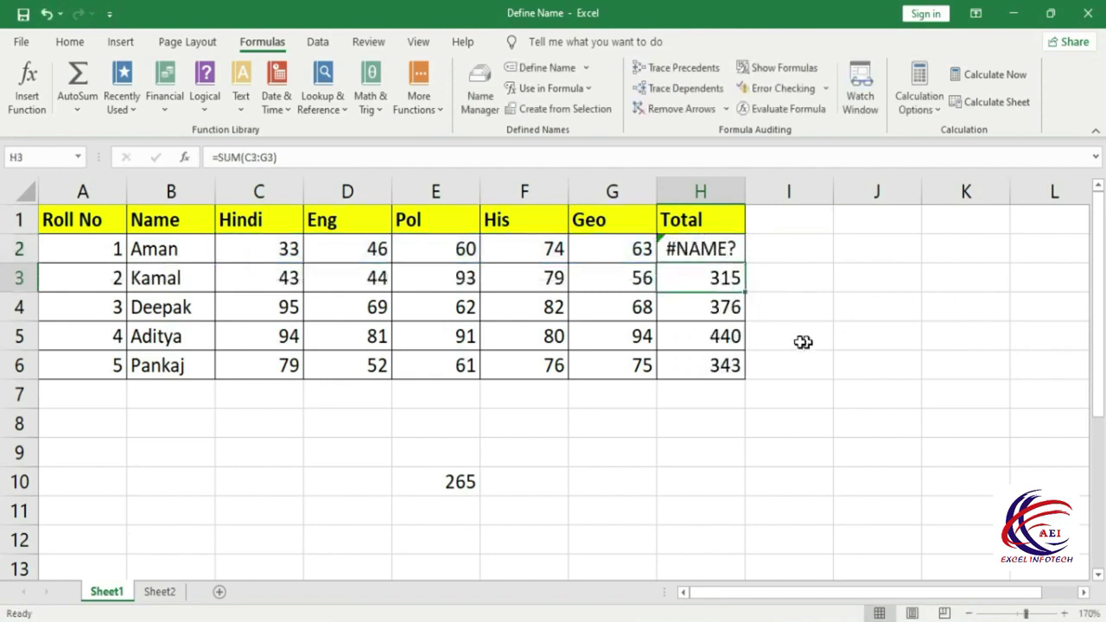
Delete the M from SUM in H5's total formula, making it =SU and showing #NAME?
left_click(698, 328)
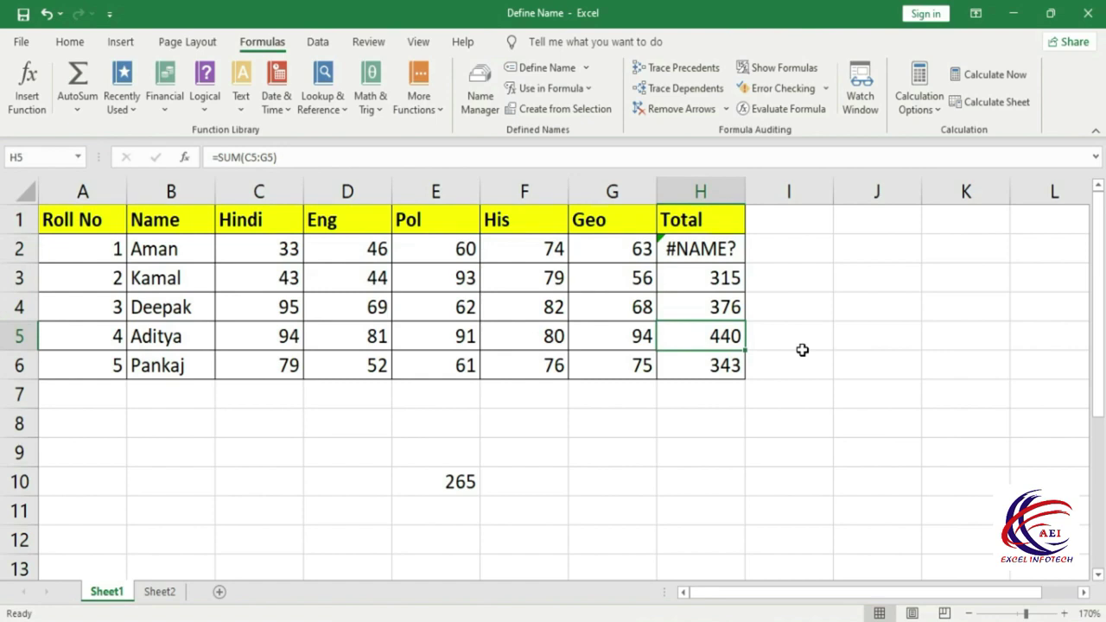
key("F2")
left_click(708, 336)
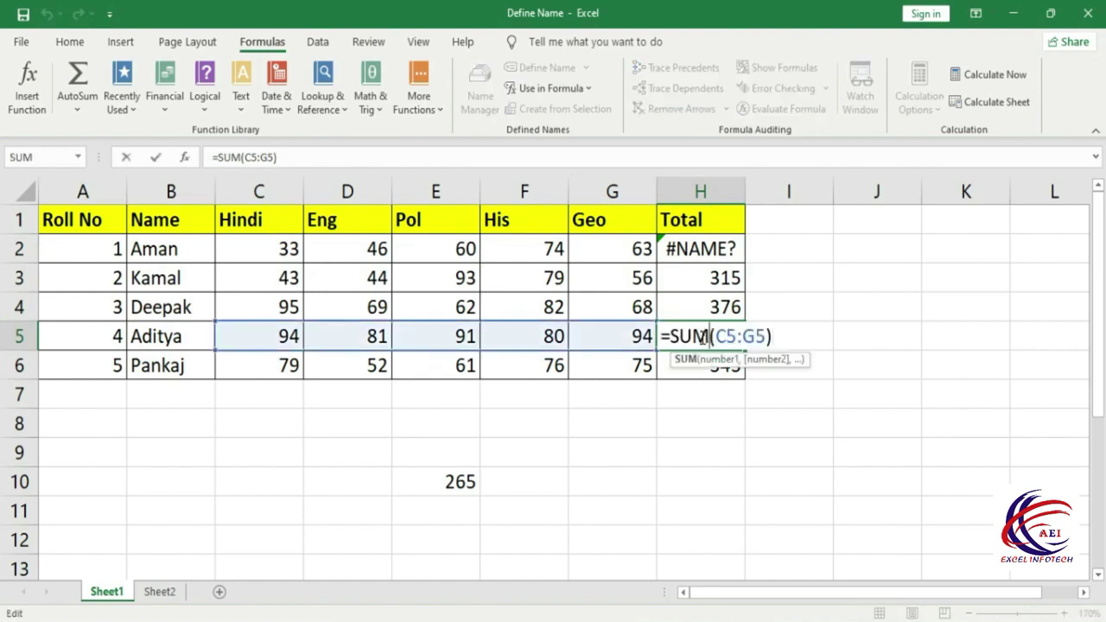
key("BackSpace")
key("Return")
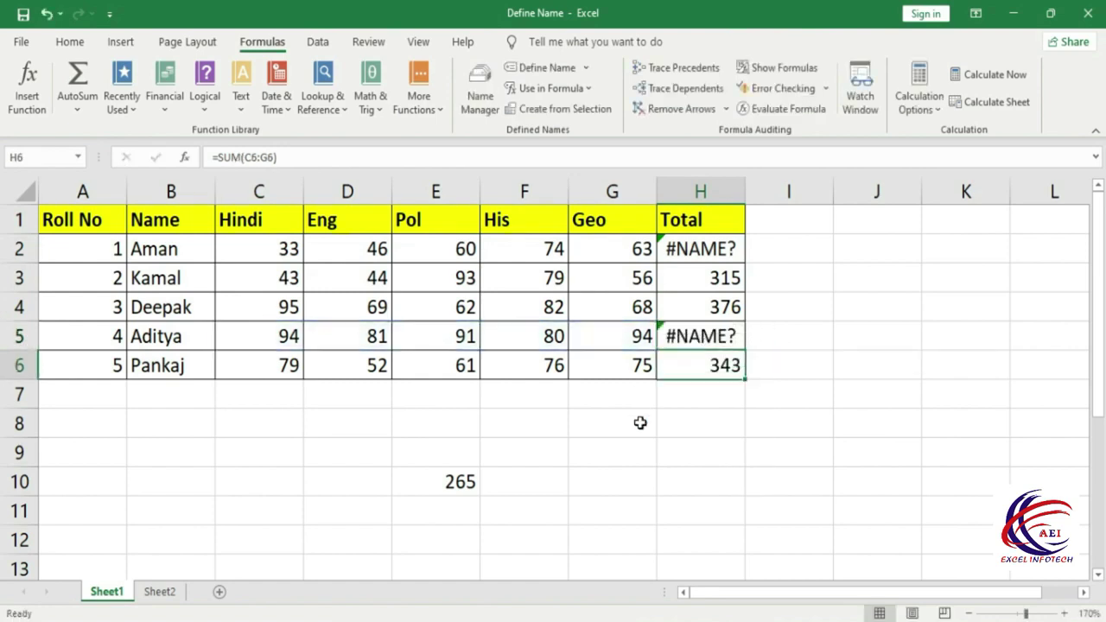
left_click(639, 425)
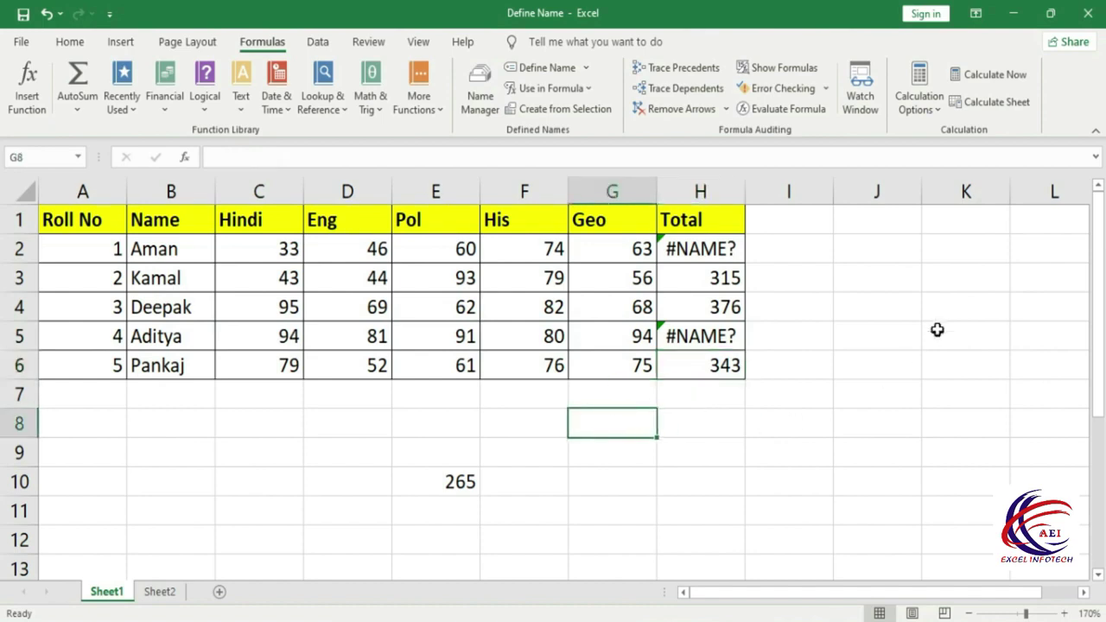
Run Error Checking on the sheet and step through evaluating H2's faulty formula.
left_click(827, 90)
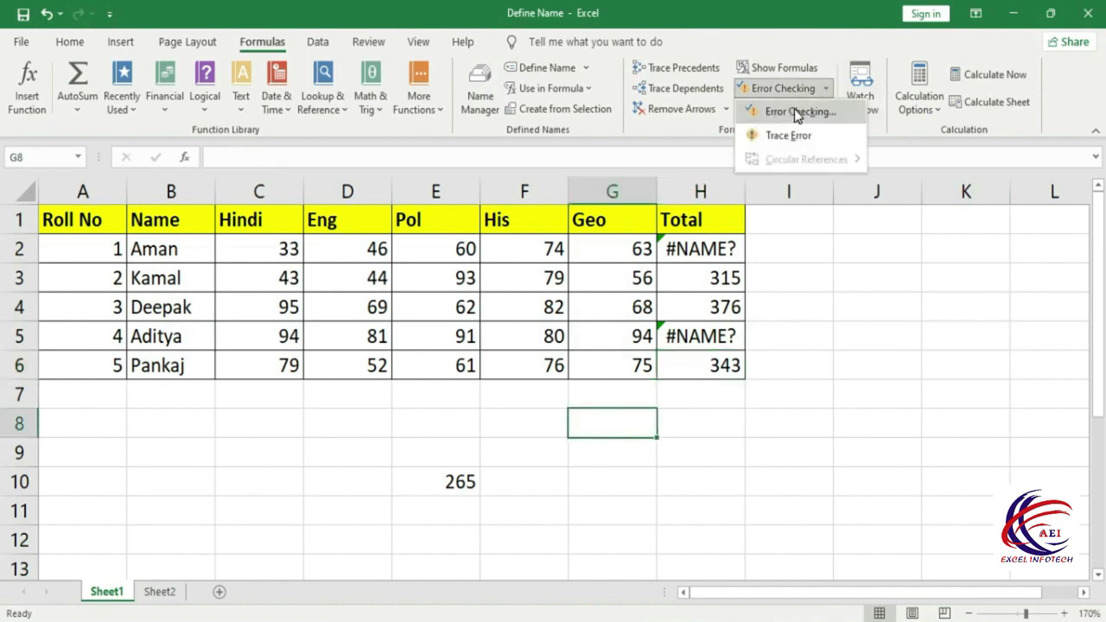
left_click(780, 111)
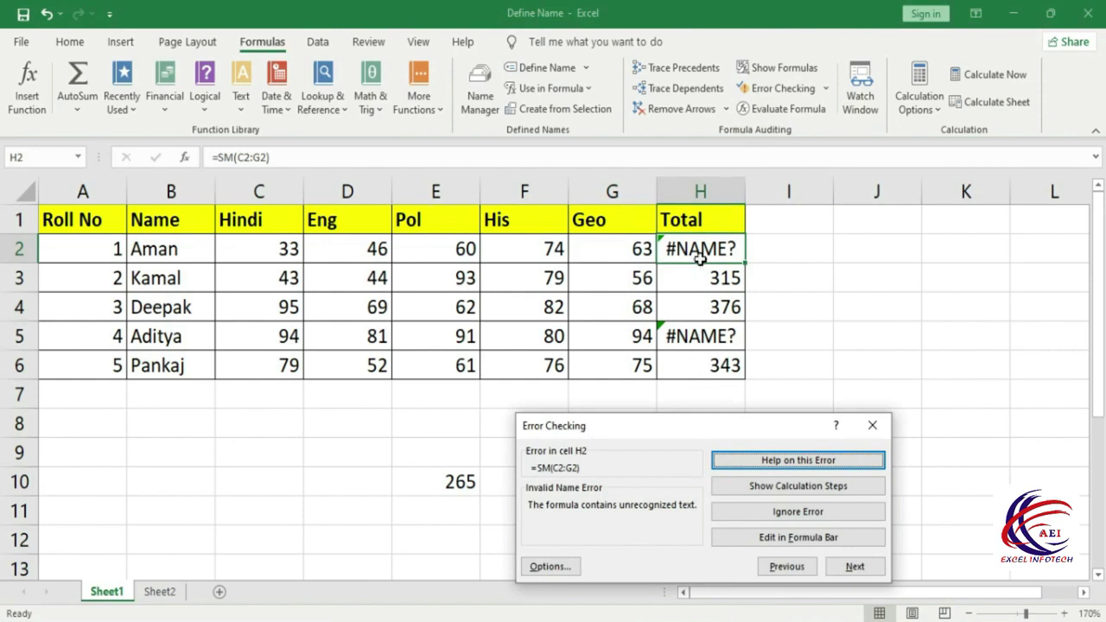
left_click_drag(660, 434, 679, 385)
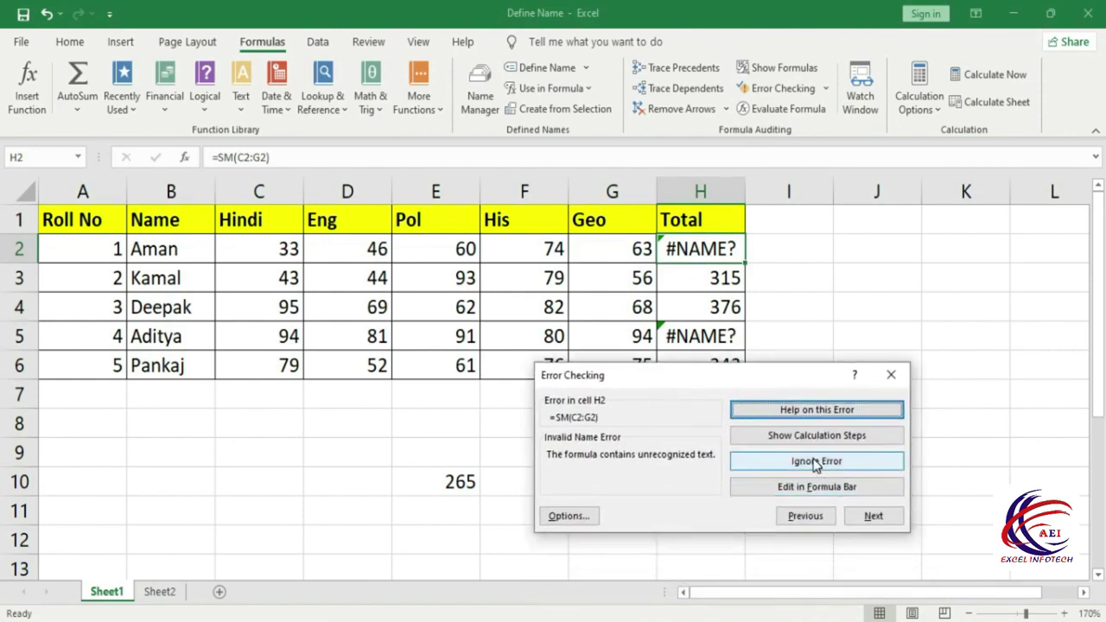
left_click(845, 435)
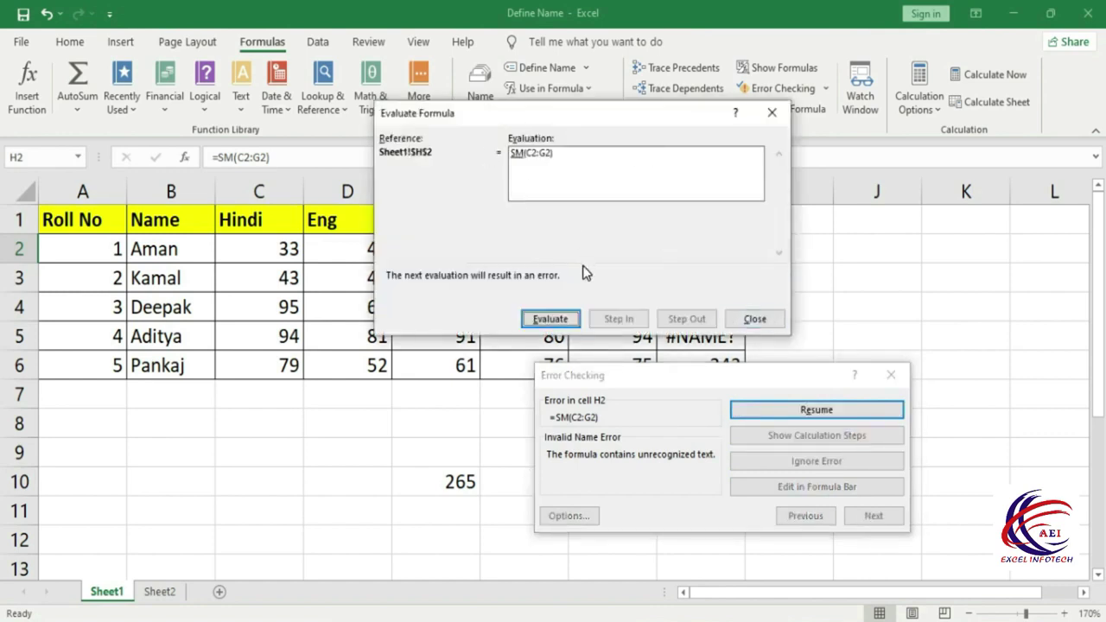
left_click(553, 317)
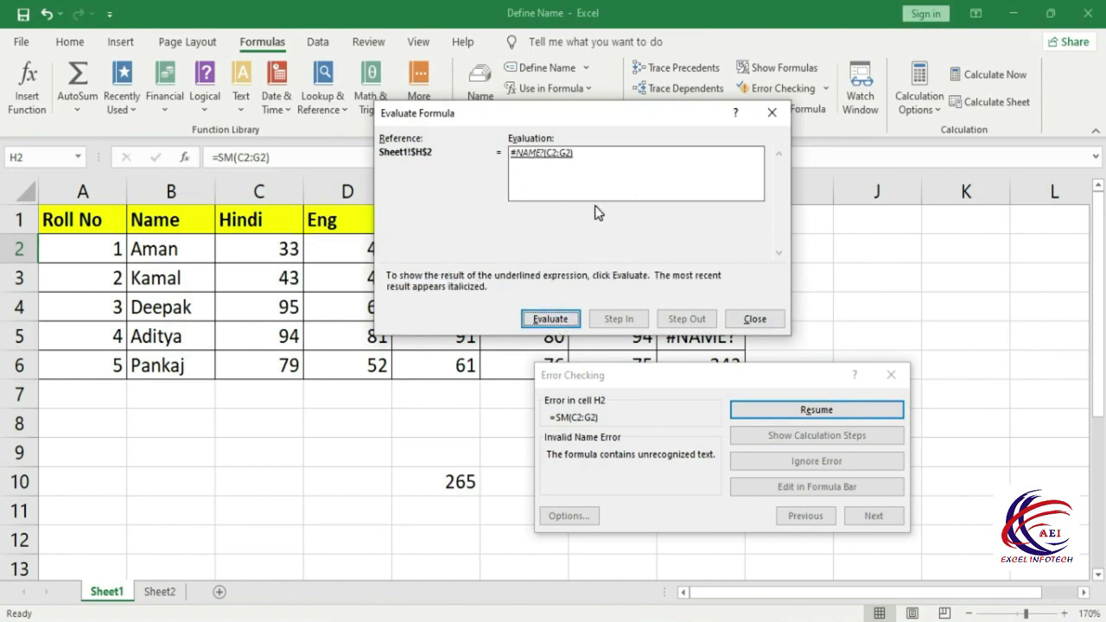
left_click(755, 318)
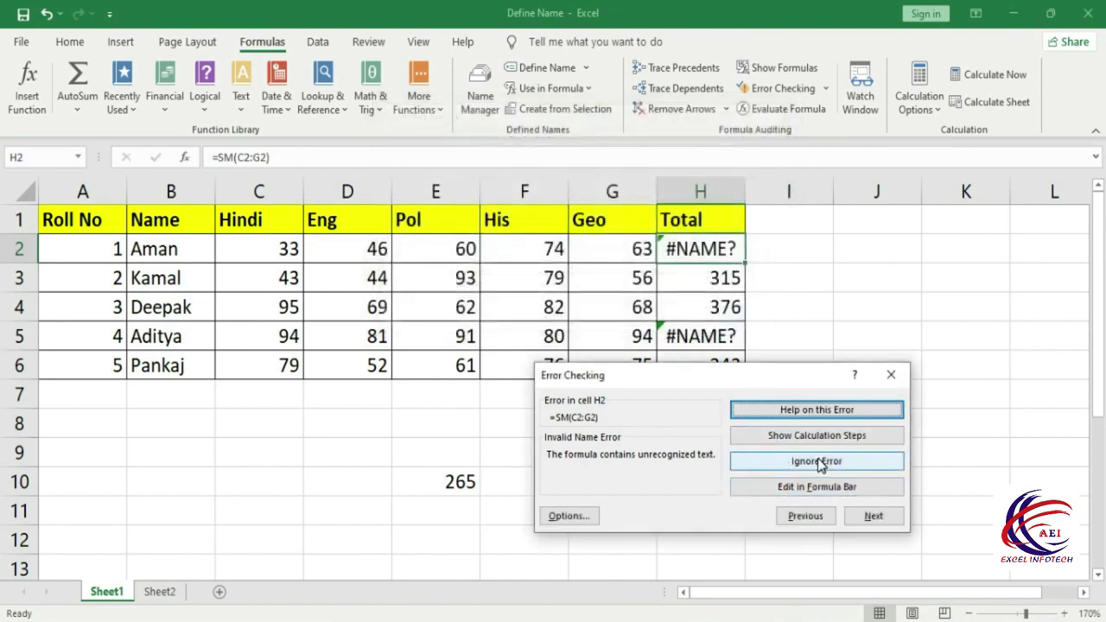
Open H2's =SM(C2:G2) for editing, then cancel and close Error Checking.
left_click(808, 490)
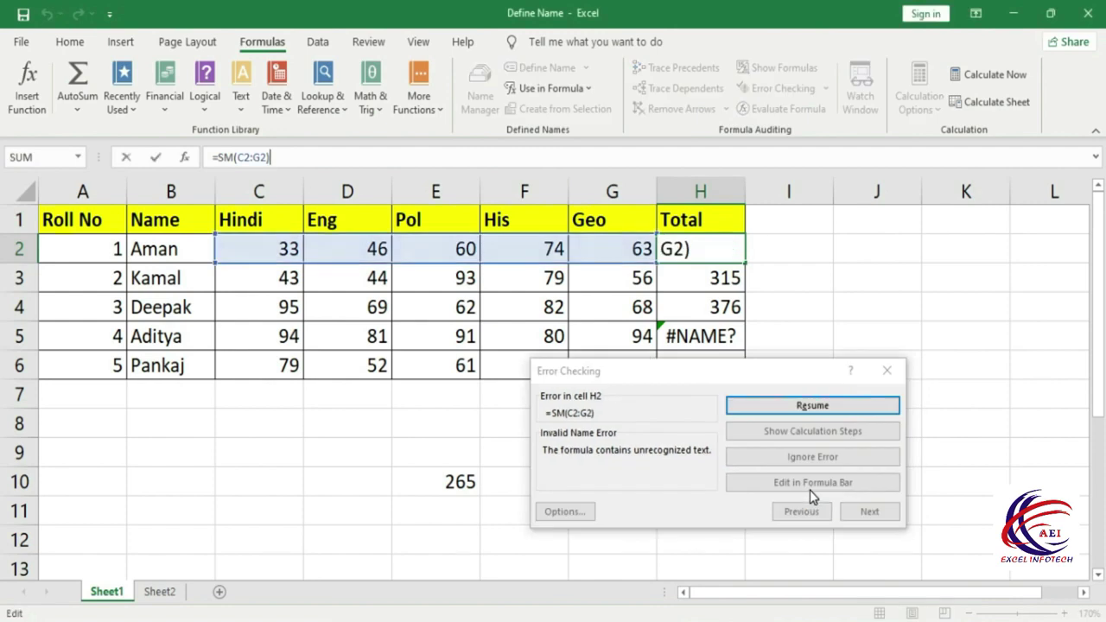
left_click(666, 248)
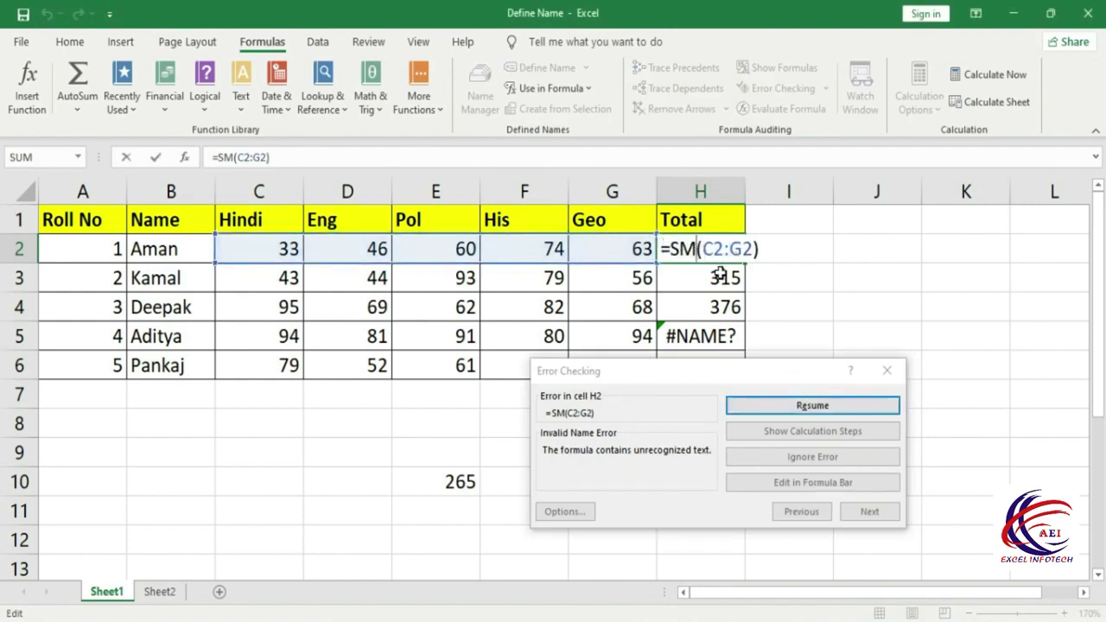
left_click(887, 370)
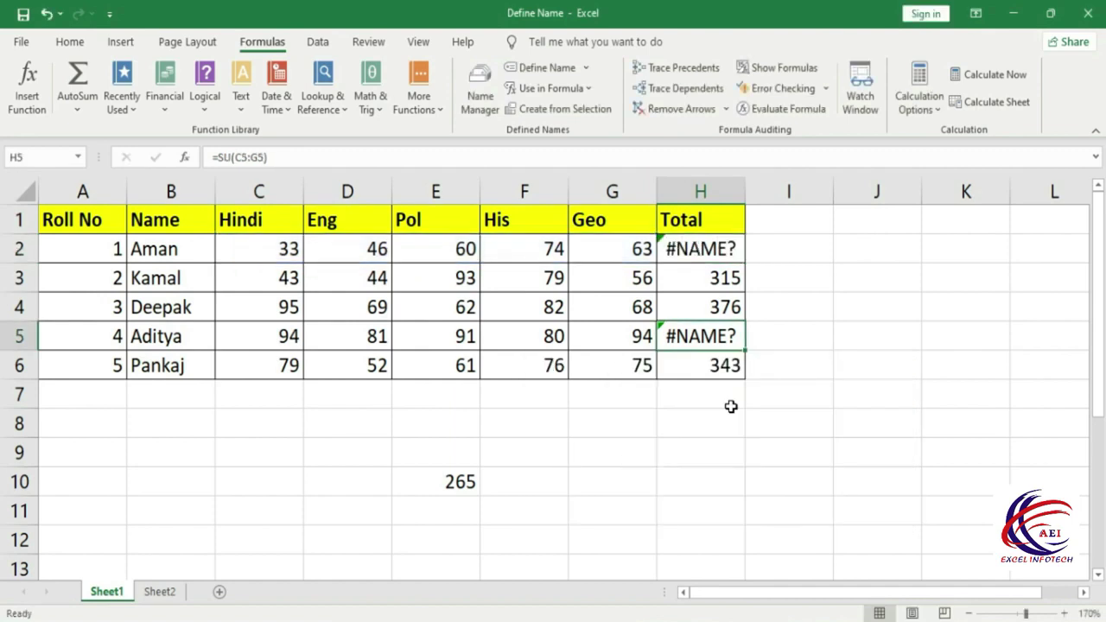
left_click(826, 88)
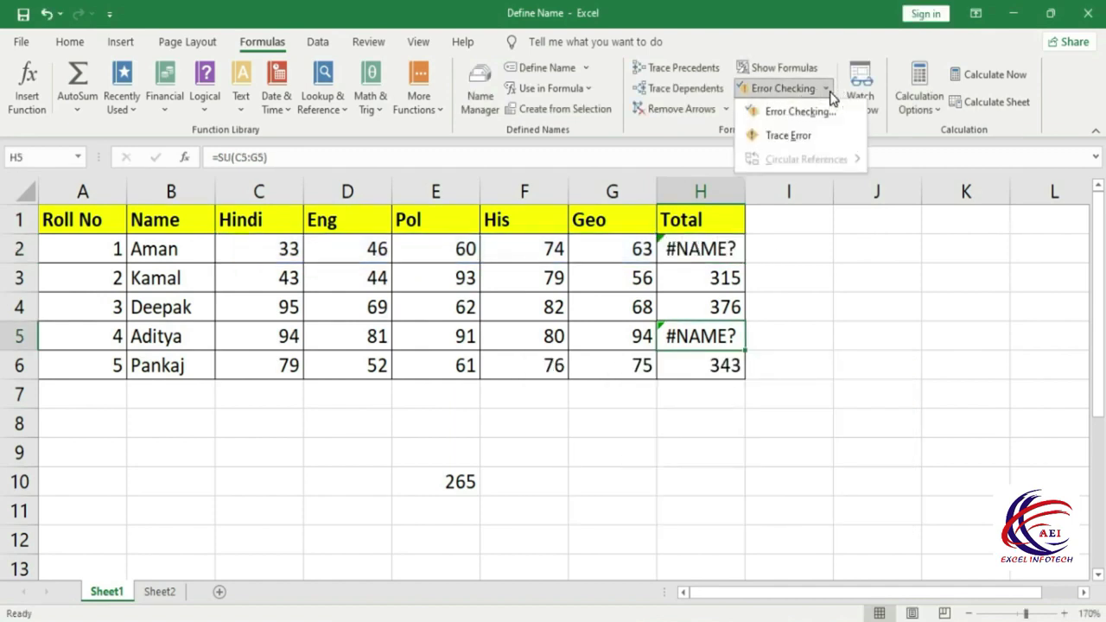
left_click(791, 138)
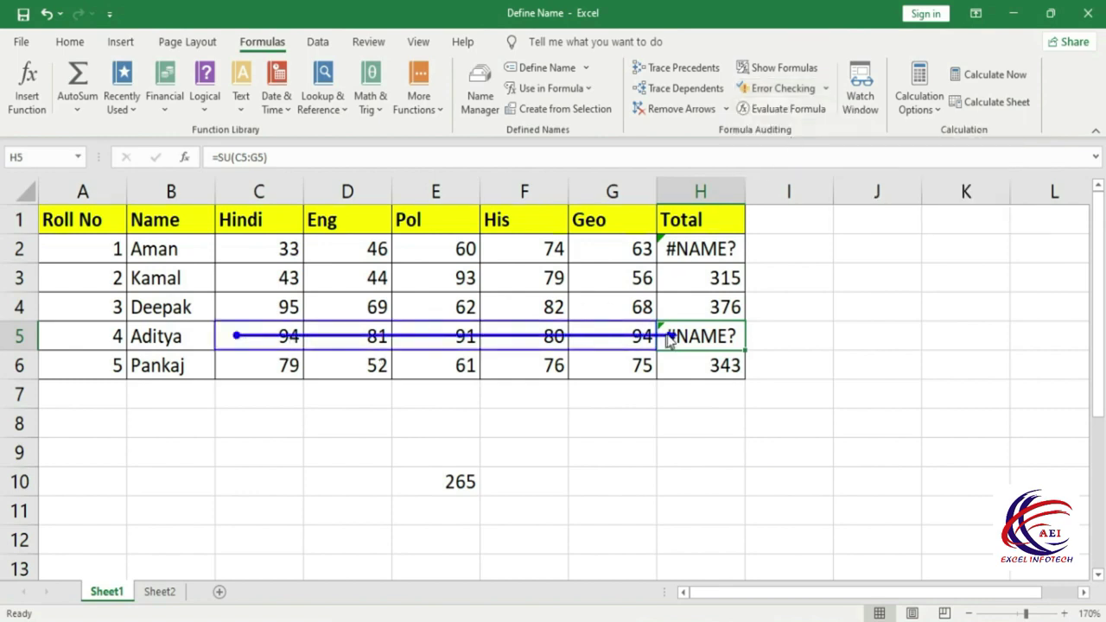
left_click(690, 249)
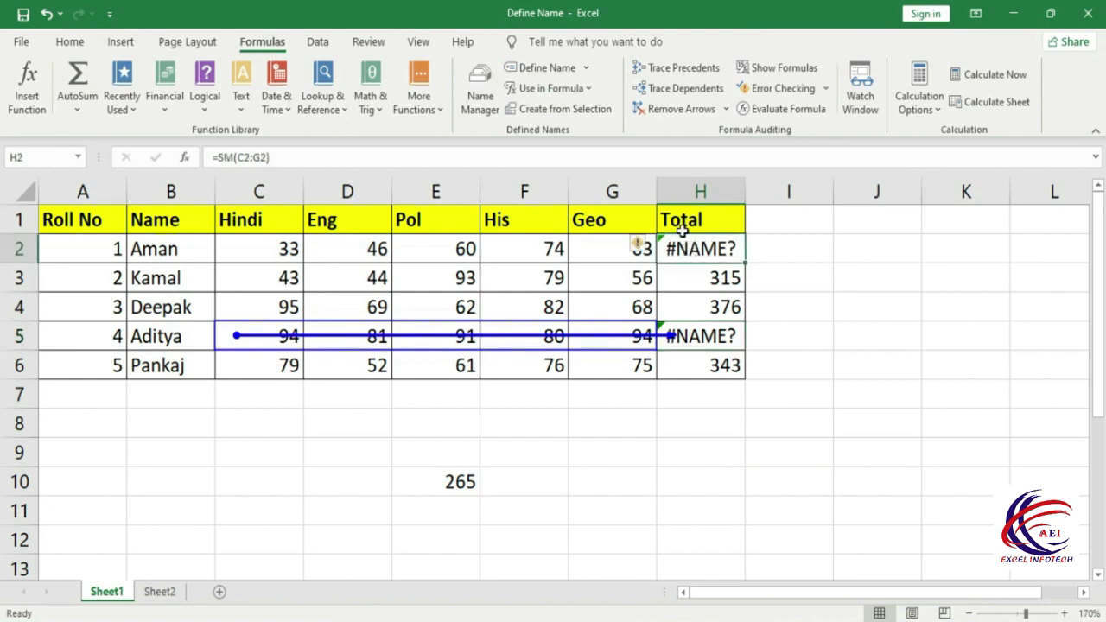
left_click(825, 89)
left_click(777, 135)
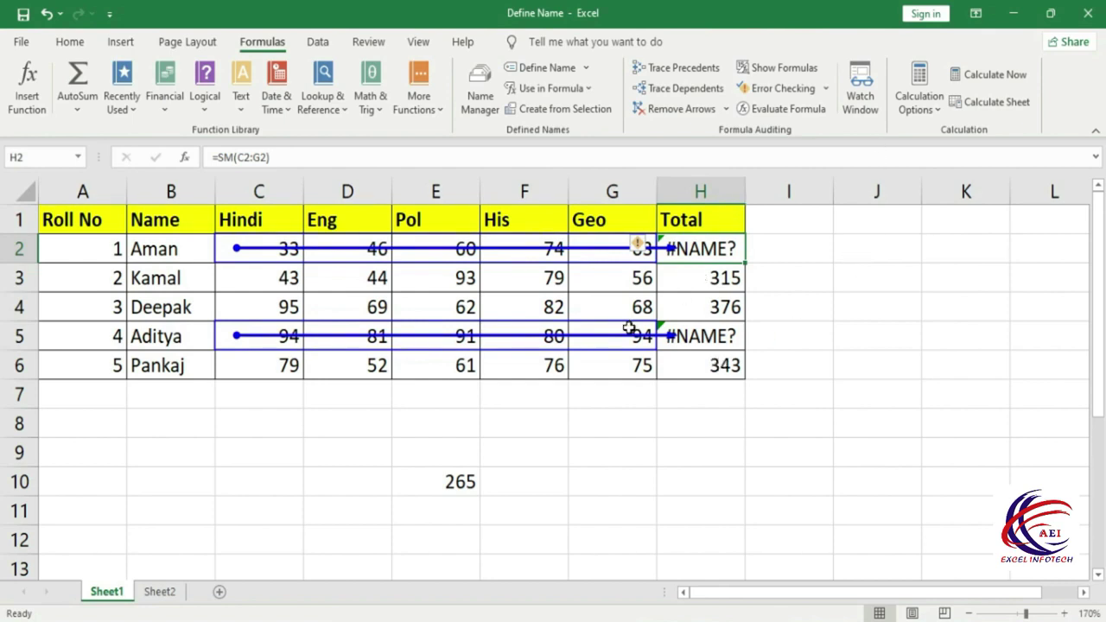
left_click(674, 110)
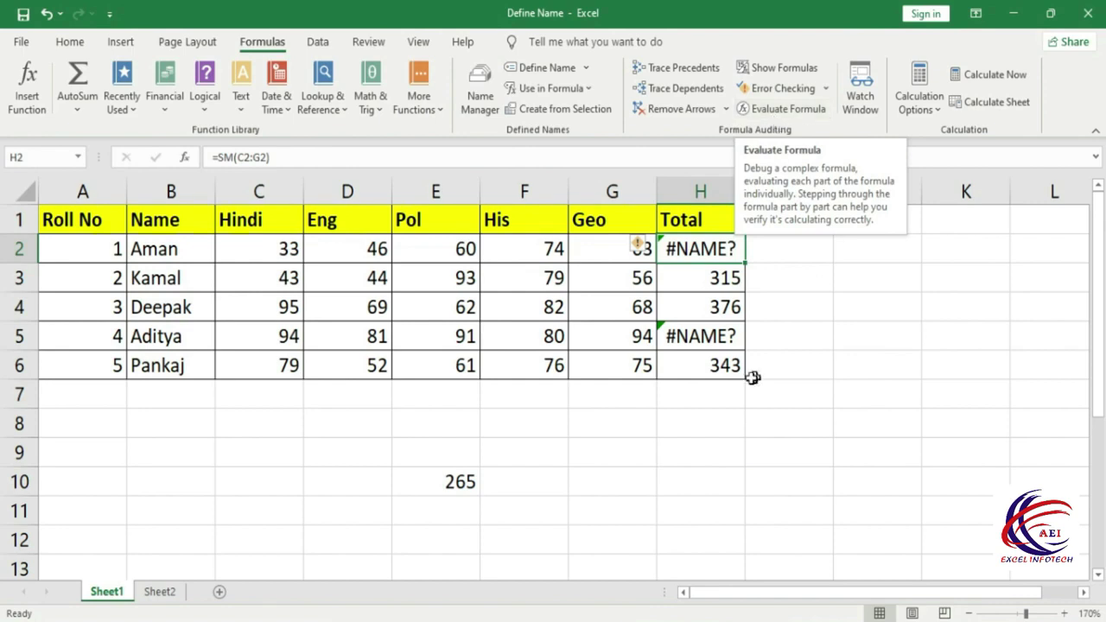
Evaluate E10's =E5+F5+G5 step by step through 91+80=171 to the result 265.
left_click(698, 304)
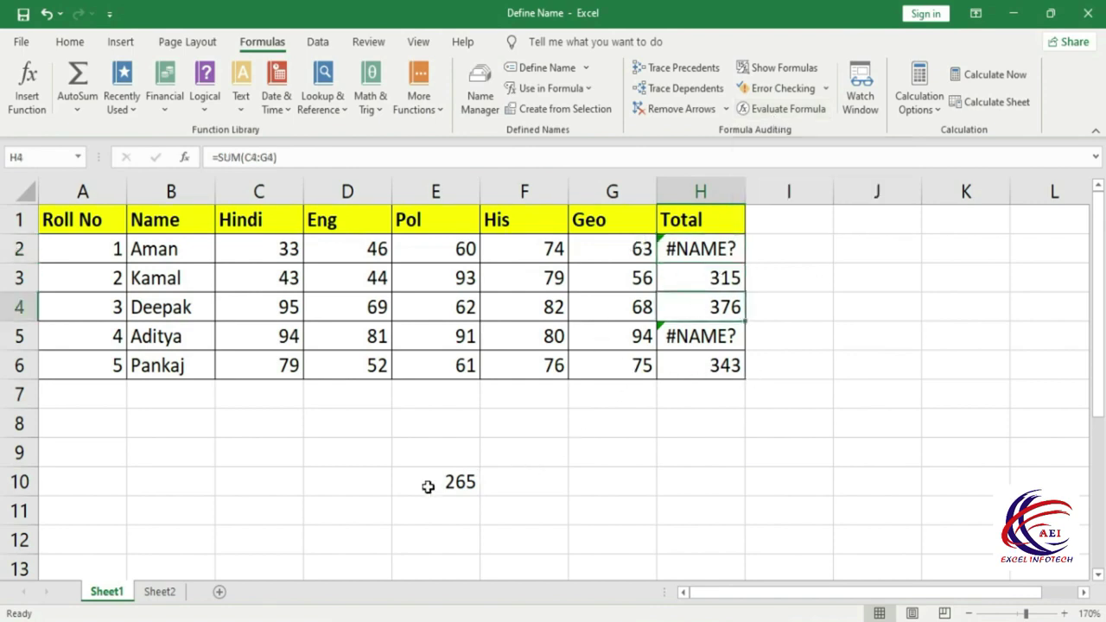
left_click(465, 486)
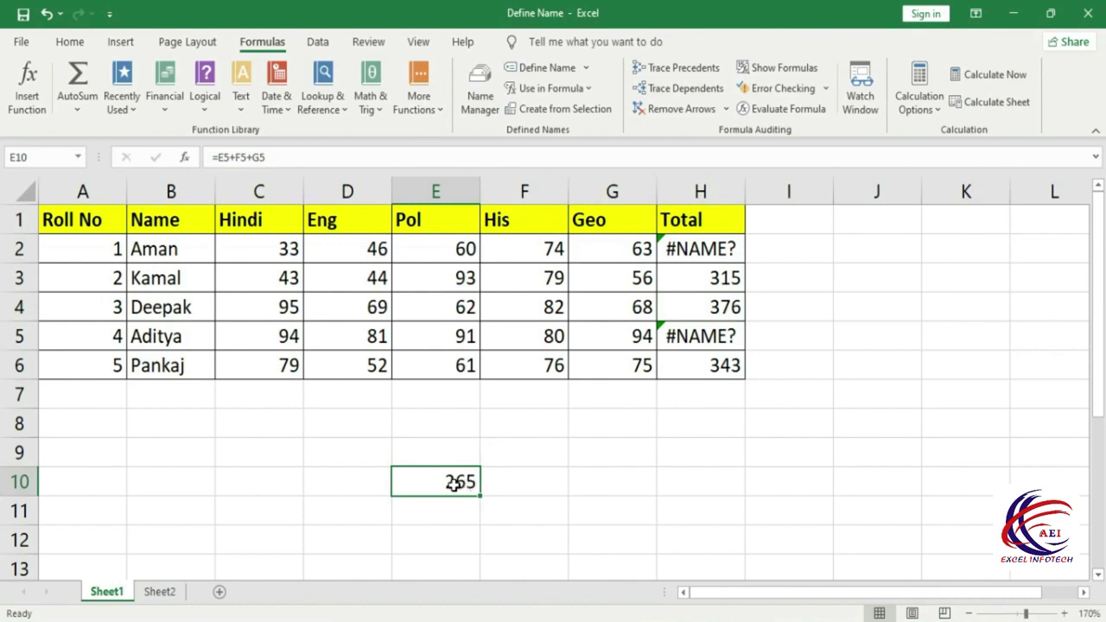
left_click(817, 112)
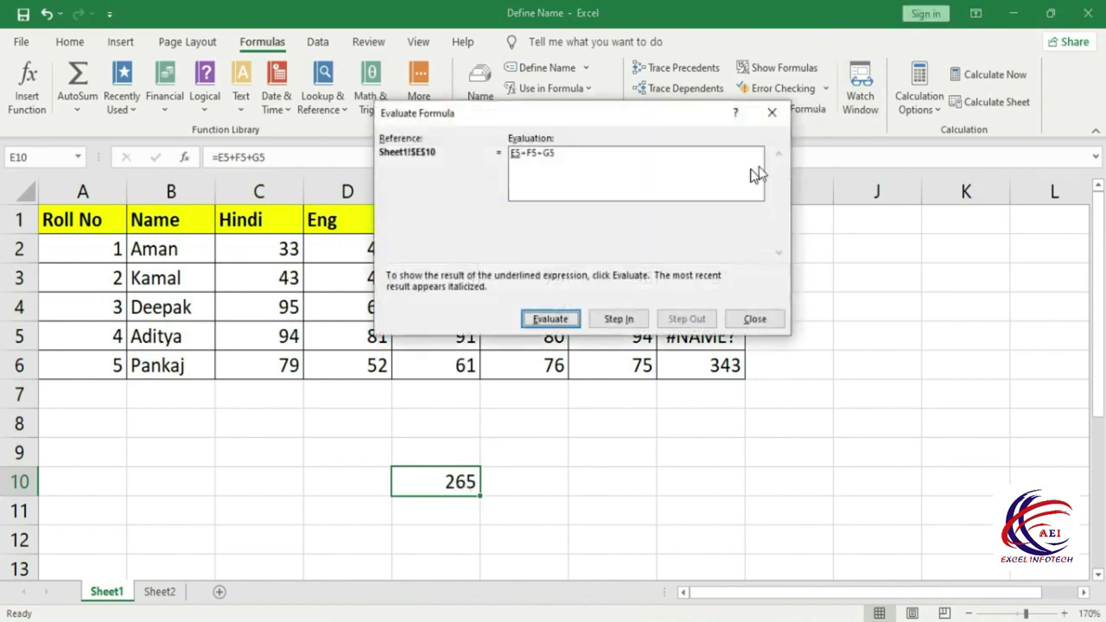
mouse_move(588, 115)
left_mouse_down()
mouse_move(508, 129)
mouse_move(851, 235)
left_mouse_up()
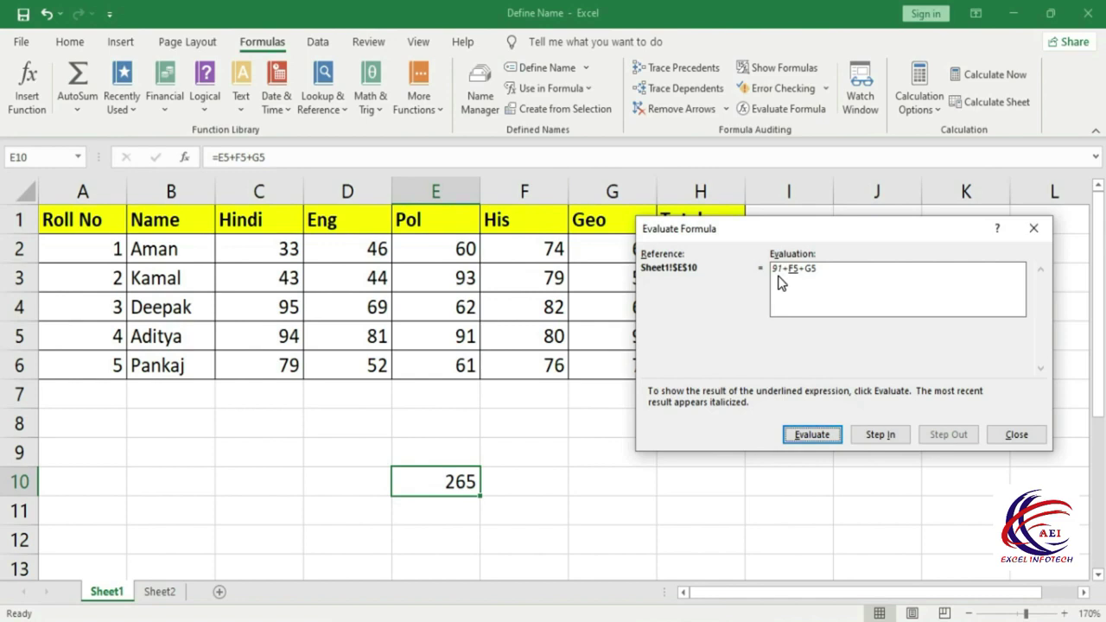
left_click(819, 436)
left_click(819, 437)
left_click(820, 433)
left_click(817, 435)
Restart the evaluation and step again through 91, 80, 171 and 94 to reach 265.
left_click(812, 434)
left_click_drag(781, 234, 733, 394)
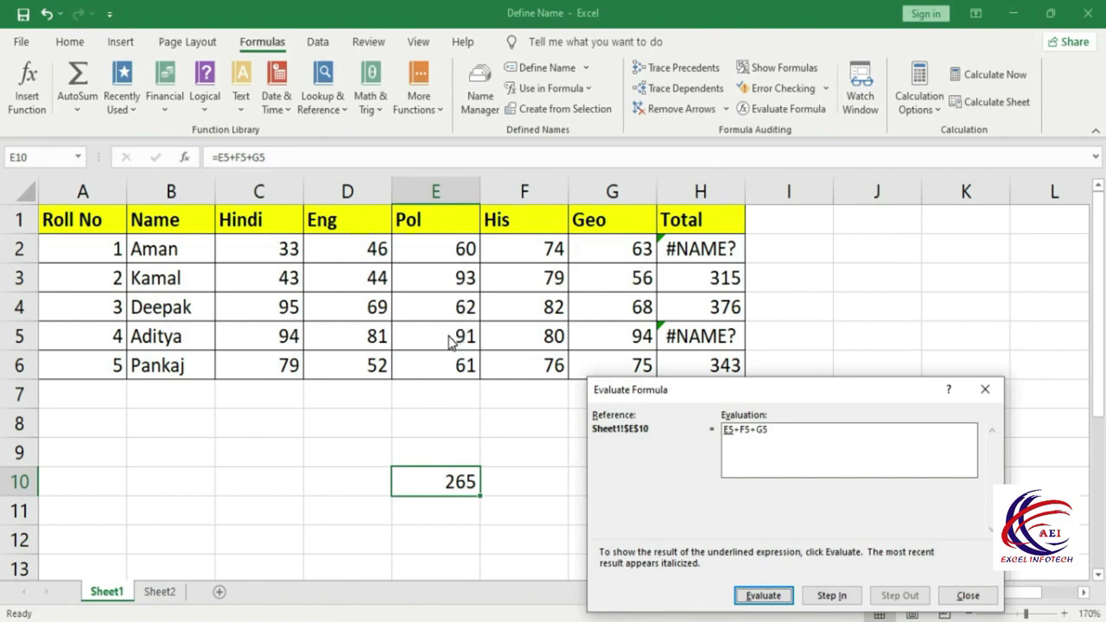
left_click(760, 596)
left_click(750, 594)
left_click(768, 601)
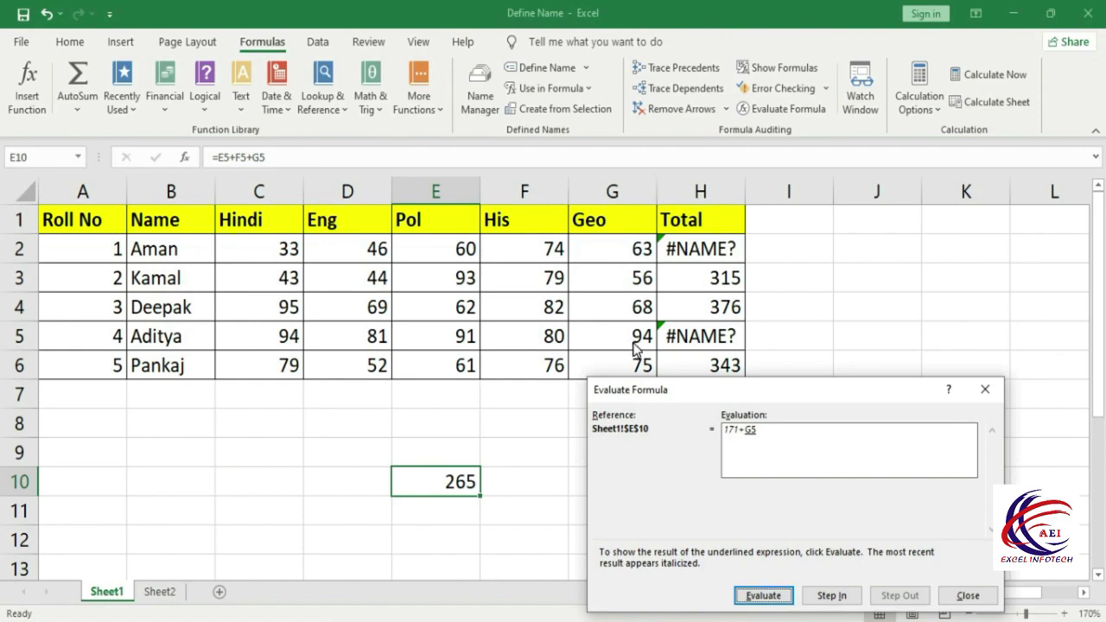
left_click(761, 595)
left_click(765, 596)
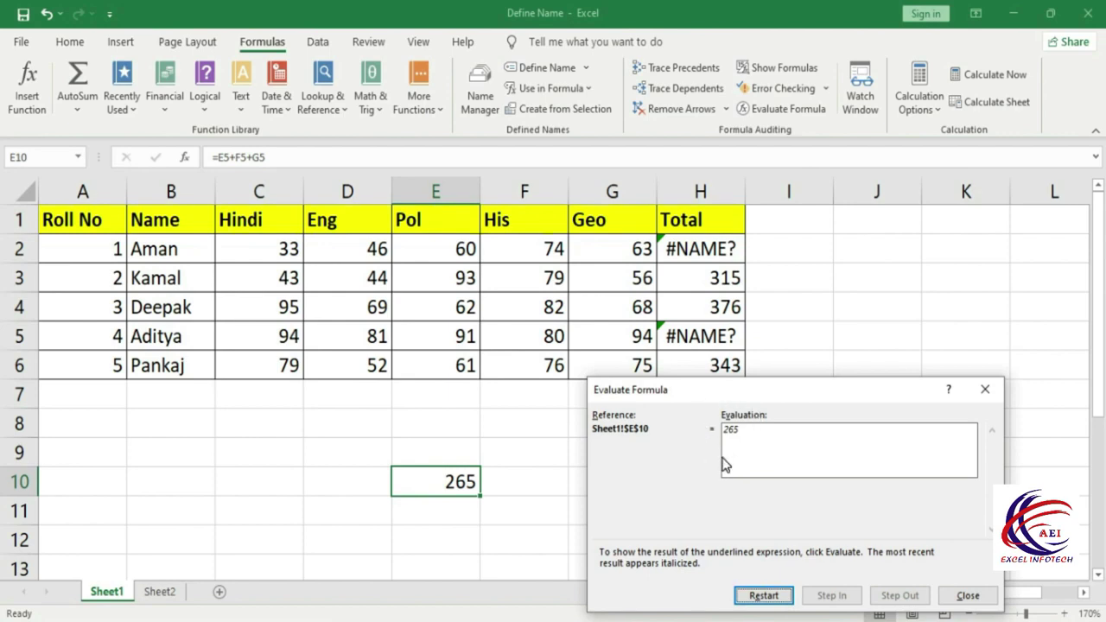
Restart E10's evaluation, step into E5 to confirm the constant 91, step out, and close.
left_click_drag(827, 390, 854, 260)
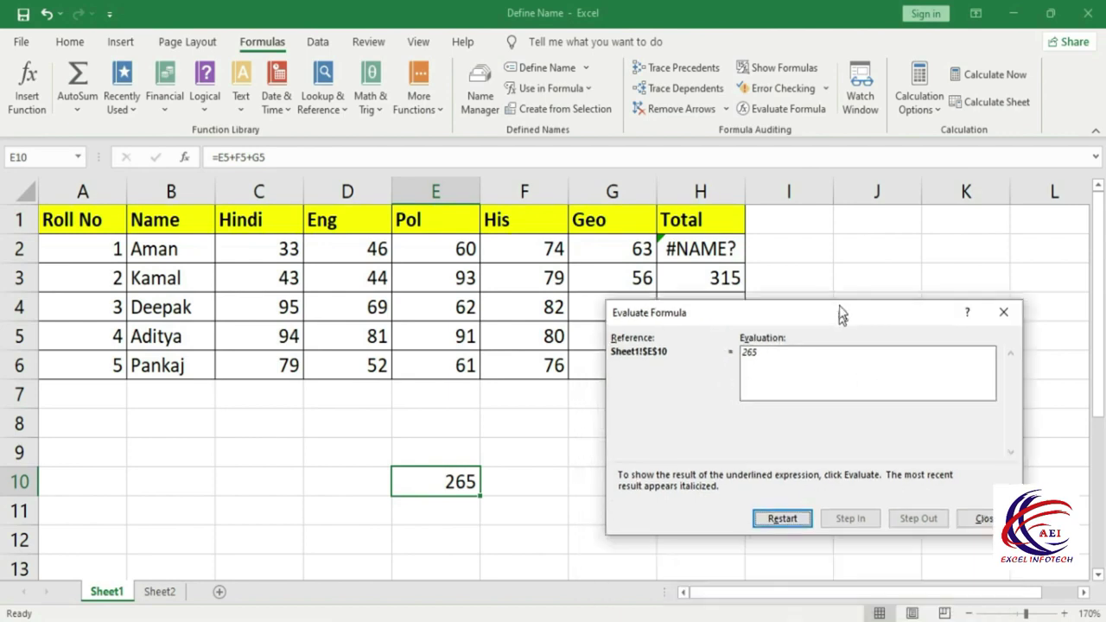
left_click(791, 468)
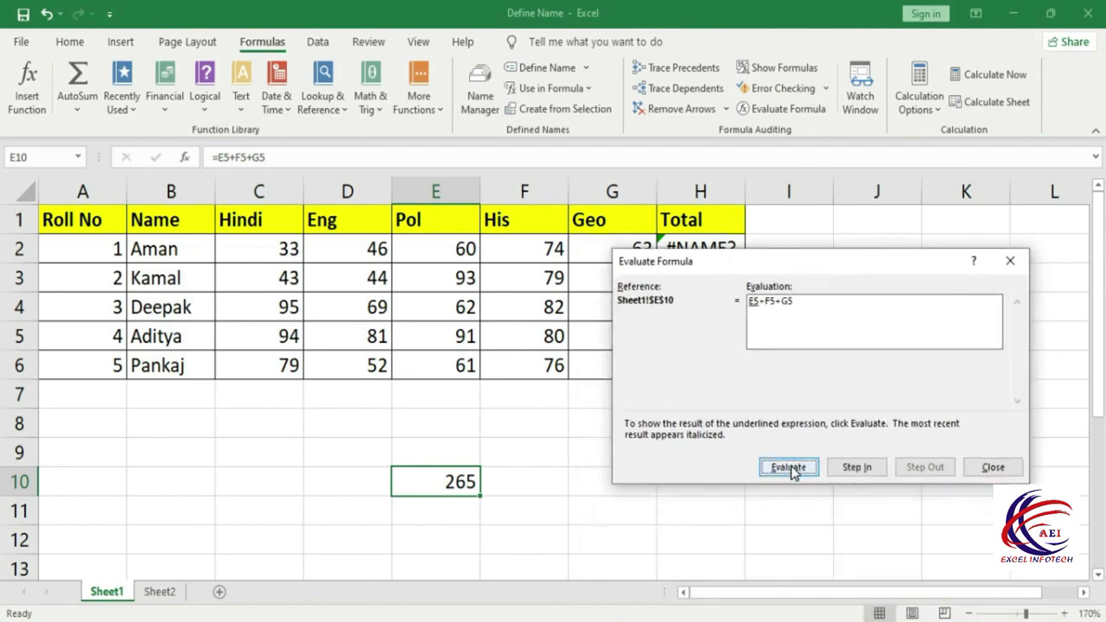
left_click(851, 468)
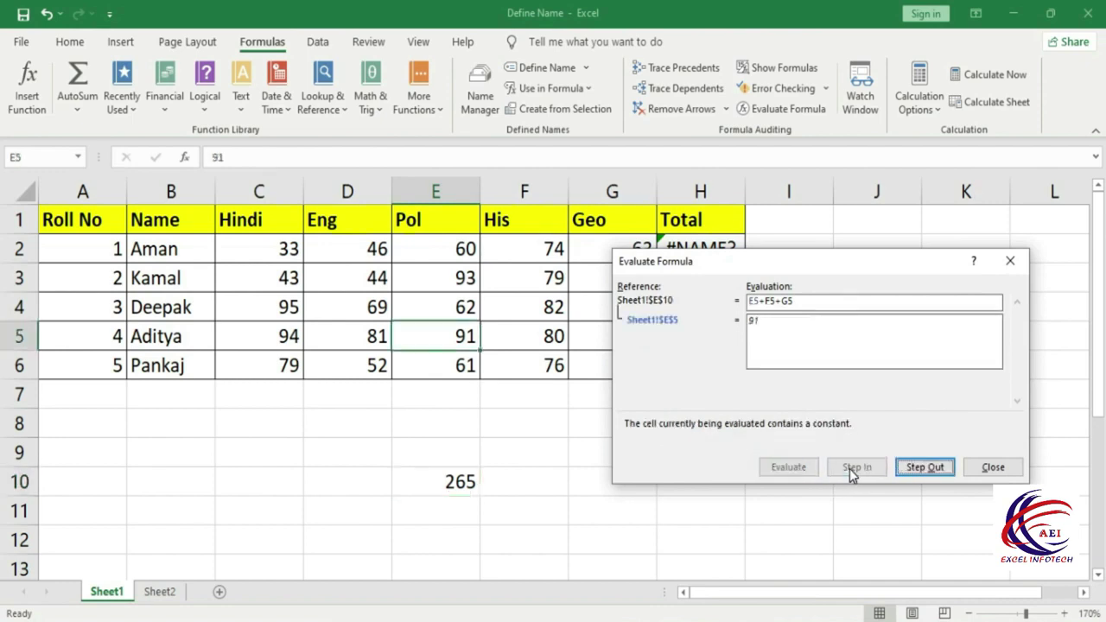
left_click(923, 467)
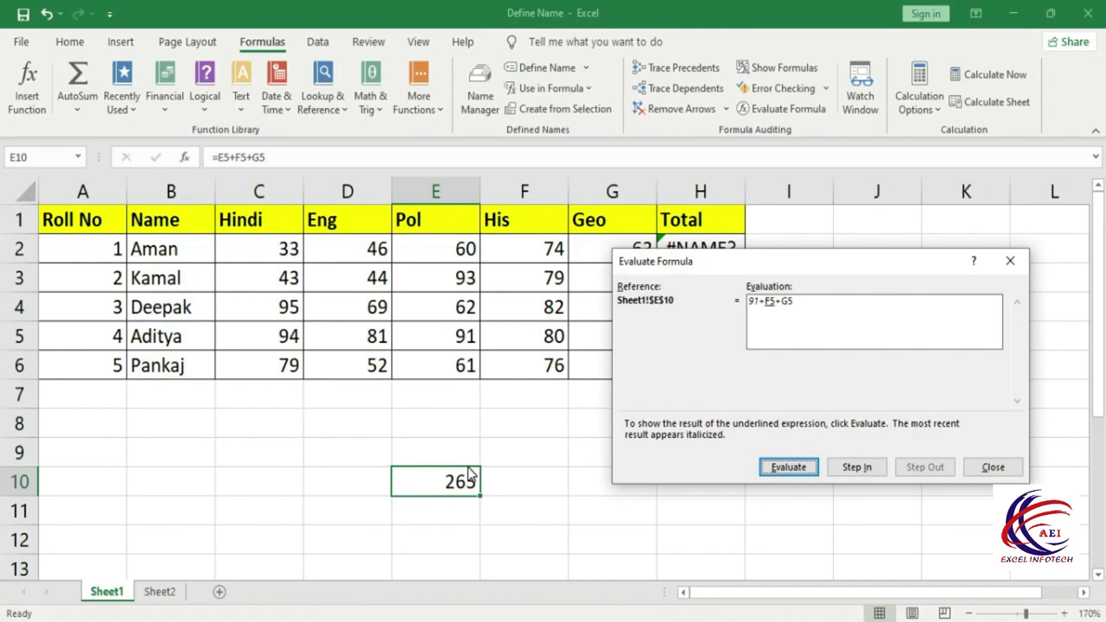
left_click(996, 467)
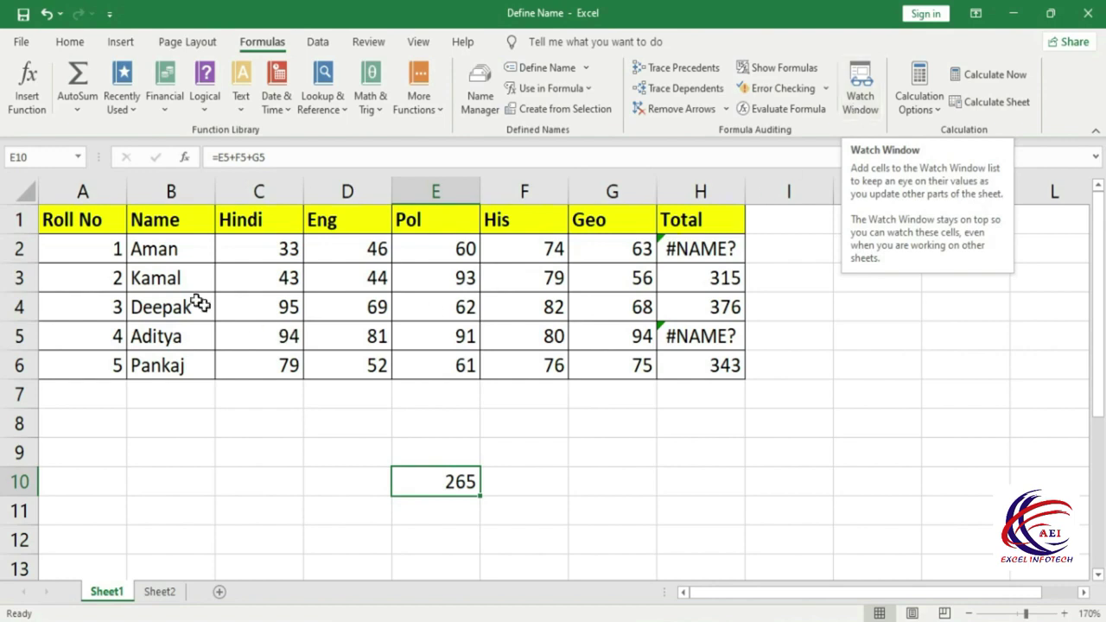
Select A1:H6, open the Watch Window, and begin adding a watch on that range.
mouse_move(89, 218)
left_mouse_down()
mouse_move(592, 359)
mouse_move(702, 363)
left_mouse_up()
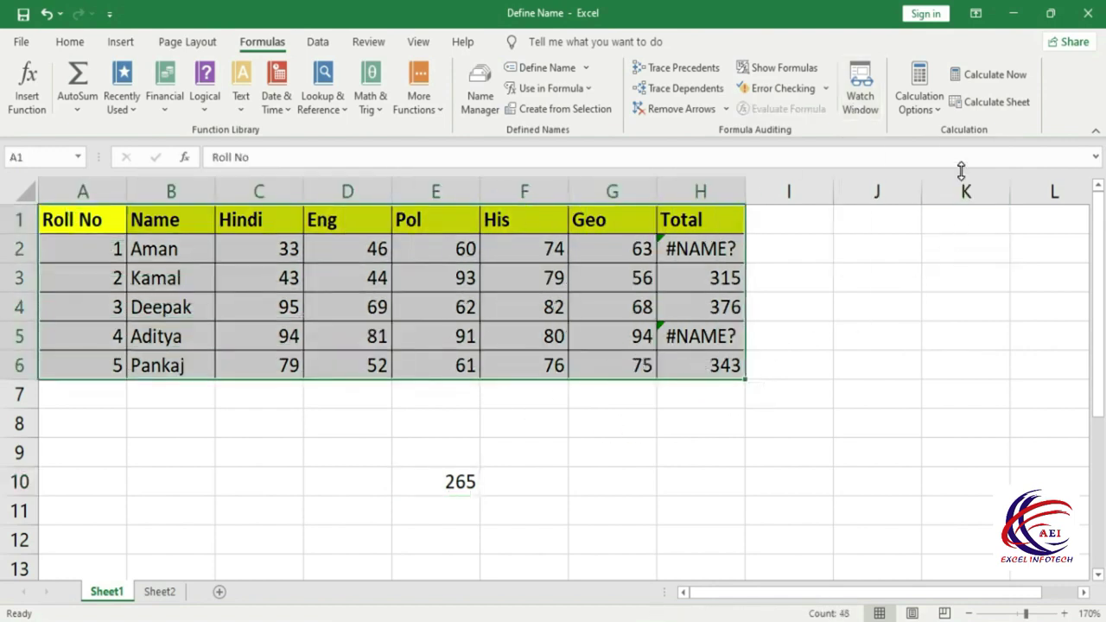
left_click(859, 91)
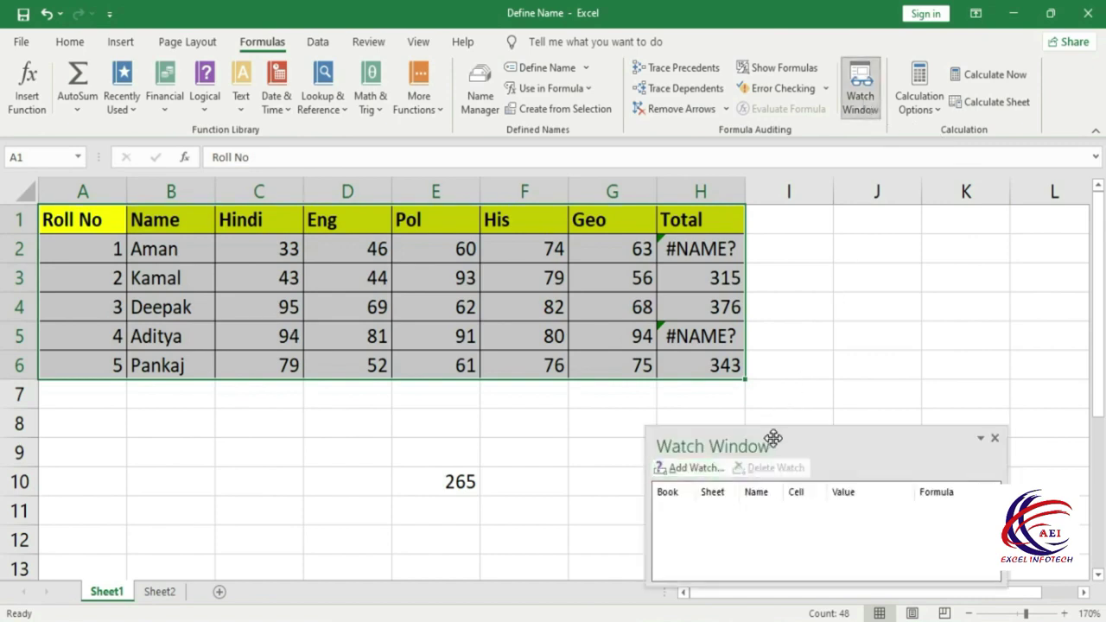
left_click_drag(767, 436, 758, 266)
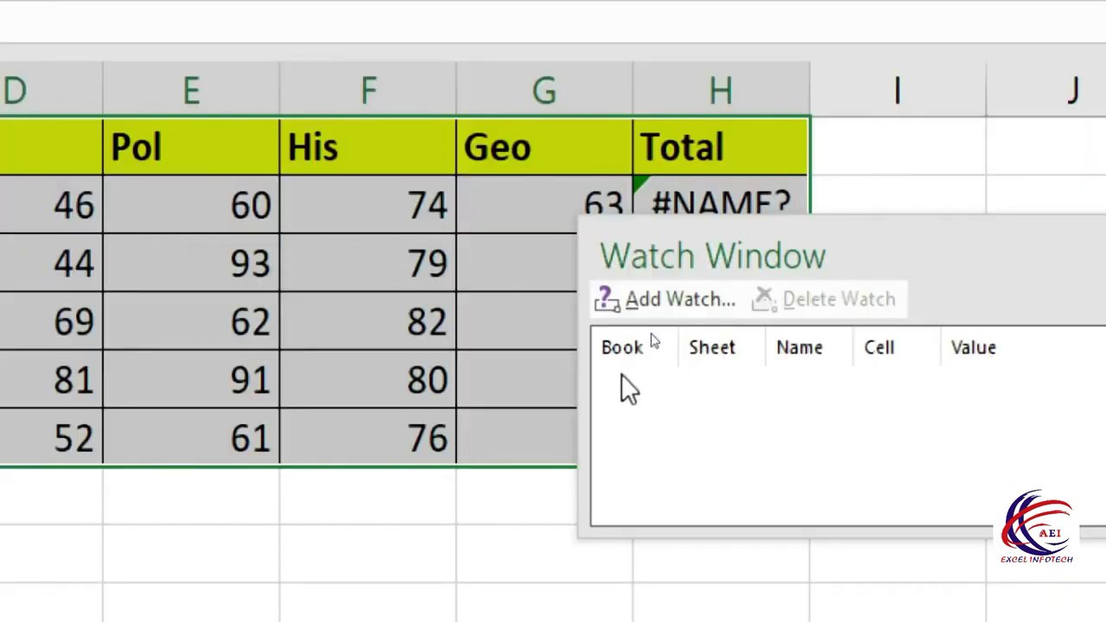
left_click(681, 299)
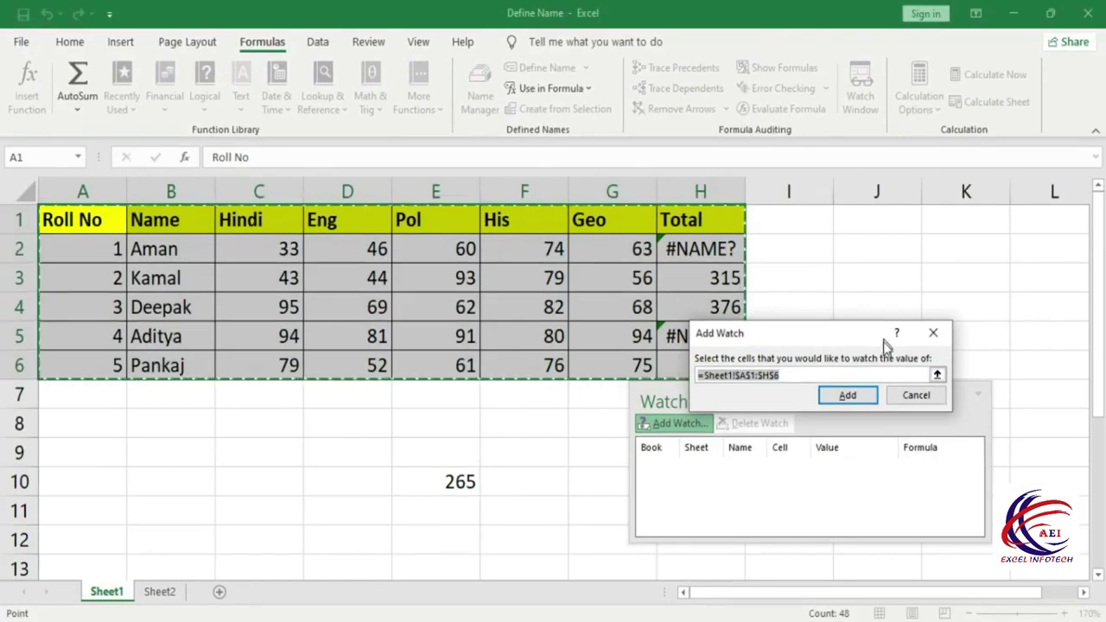
Confirm the A1:H6 watch and enlarge the Watch Window to inspect entries such as B3 and H2.
left_click(847, 399)
left_click_drag(691, 399, 501, 164)
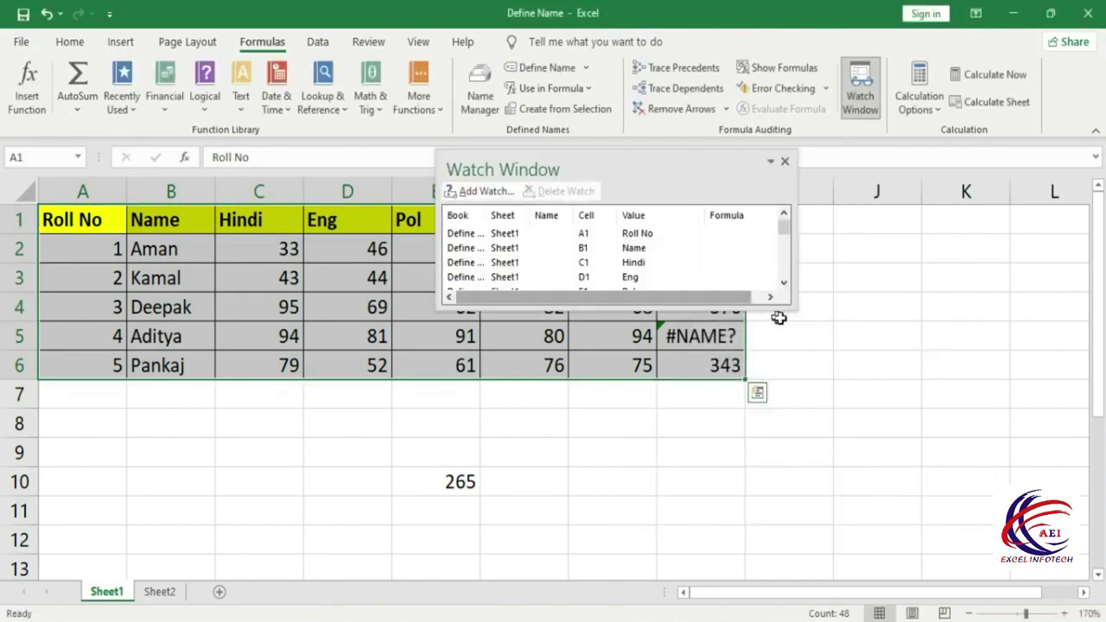
left_click_drag(789, 303, 937, 525)
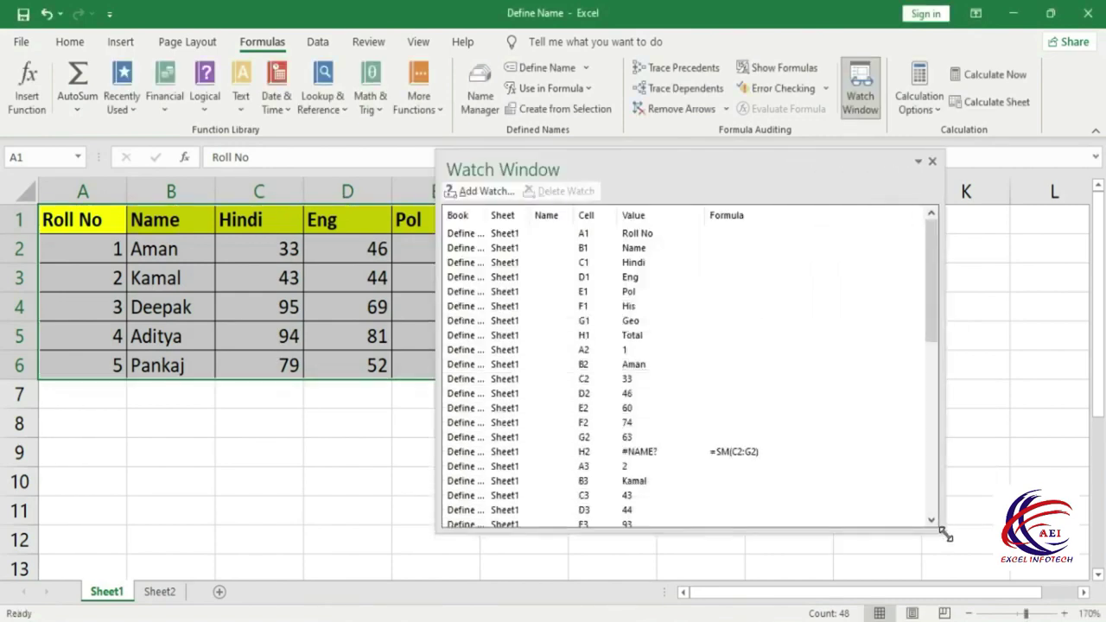
left_click(625, 451)
left_click(624, 483)
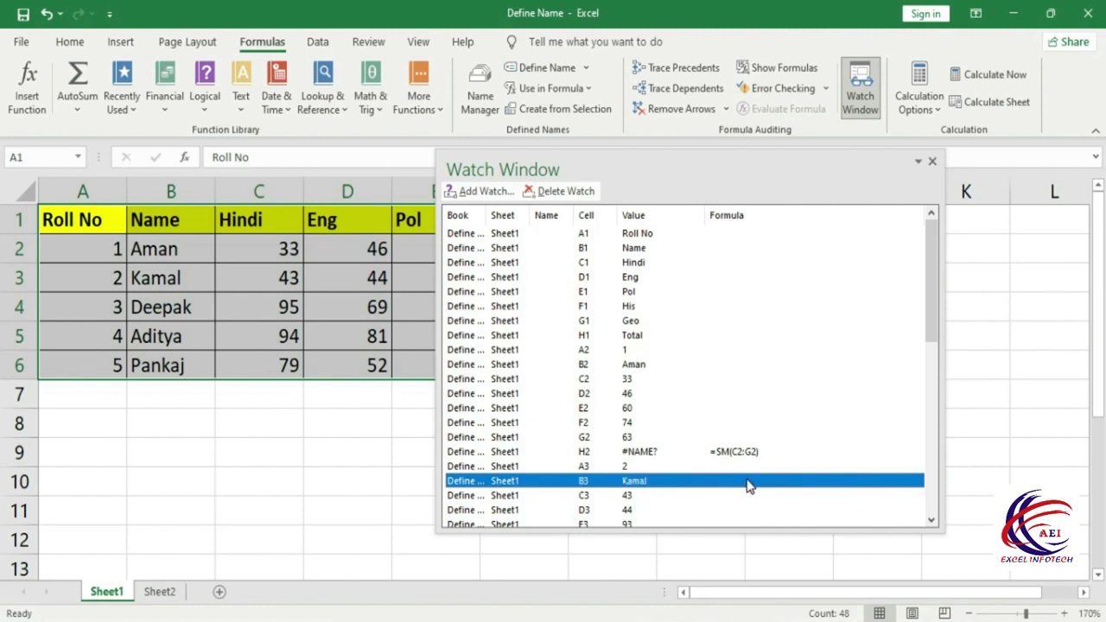
left_click(573, 451)
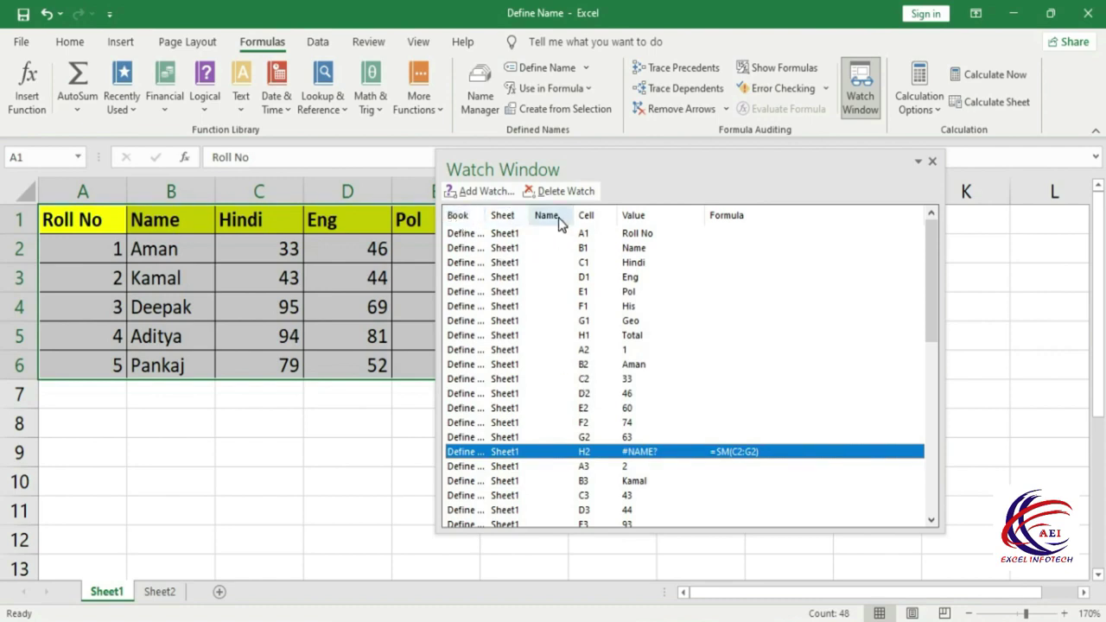
Sort the watch list by Value, then close the Watch Window.
left_click(600, 219)
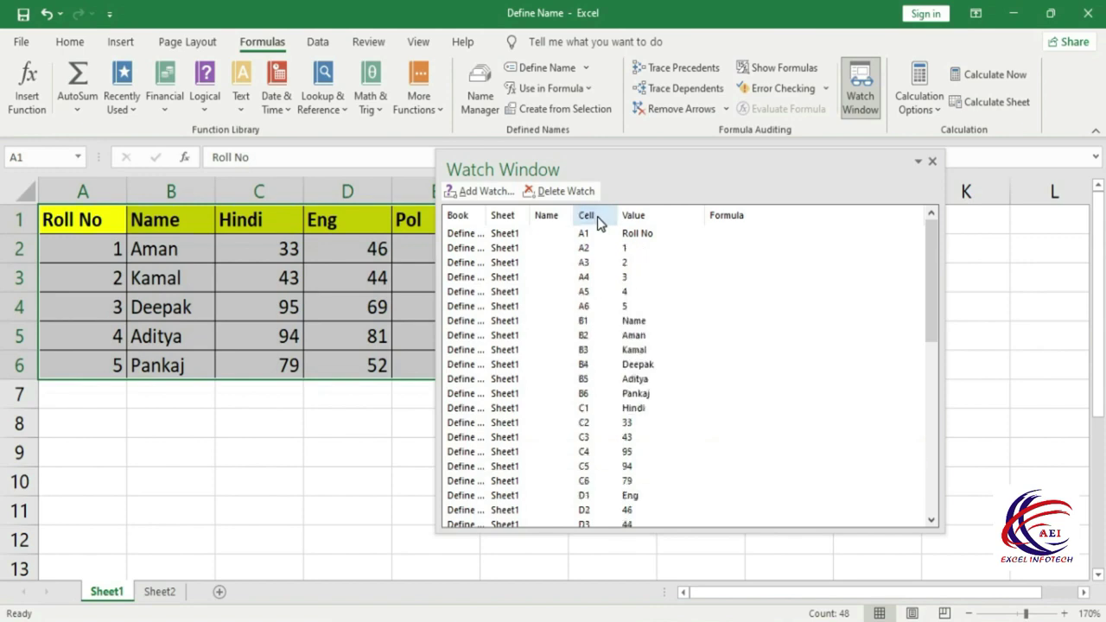
left_click(643, 222)
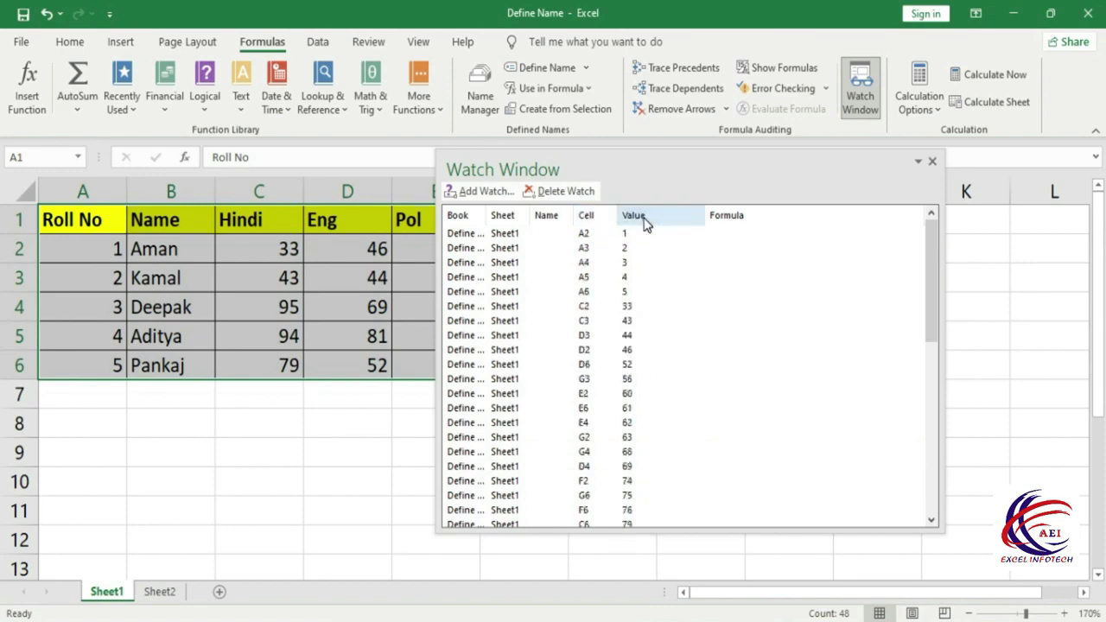
left_click(610, 216)
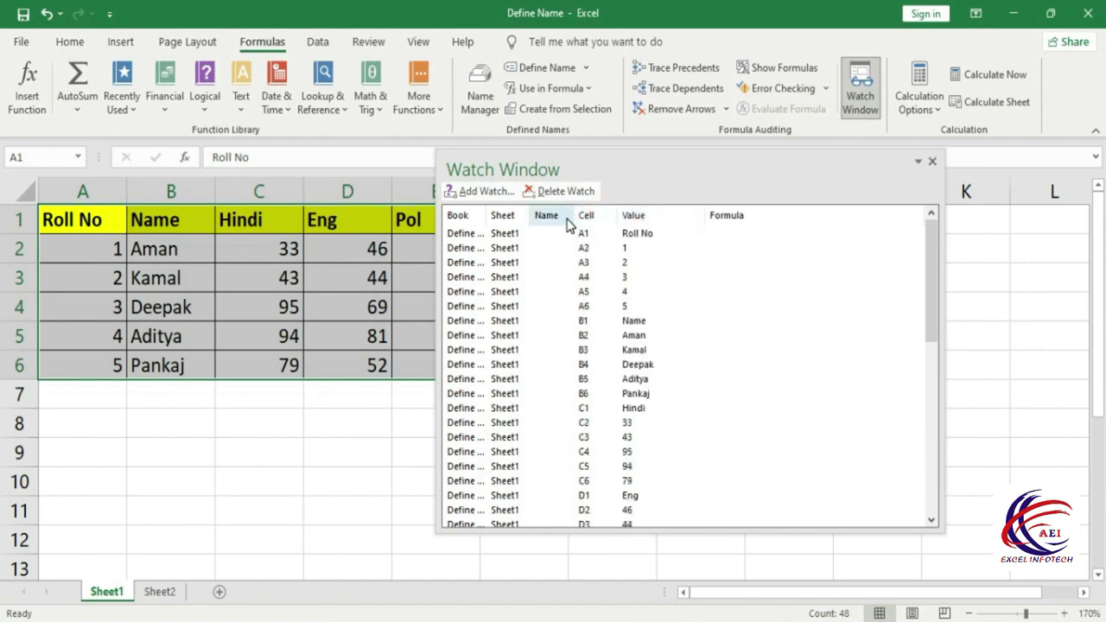
left_click(630, 220)
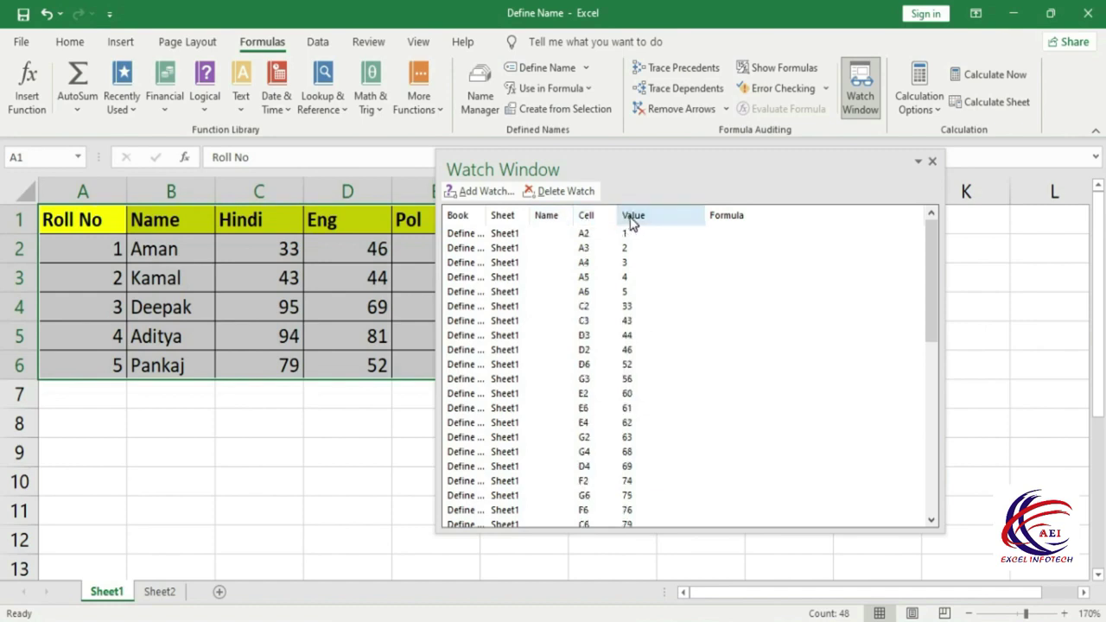
left_click(933, 162)
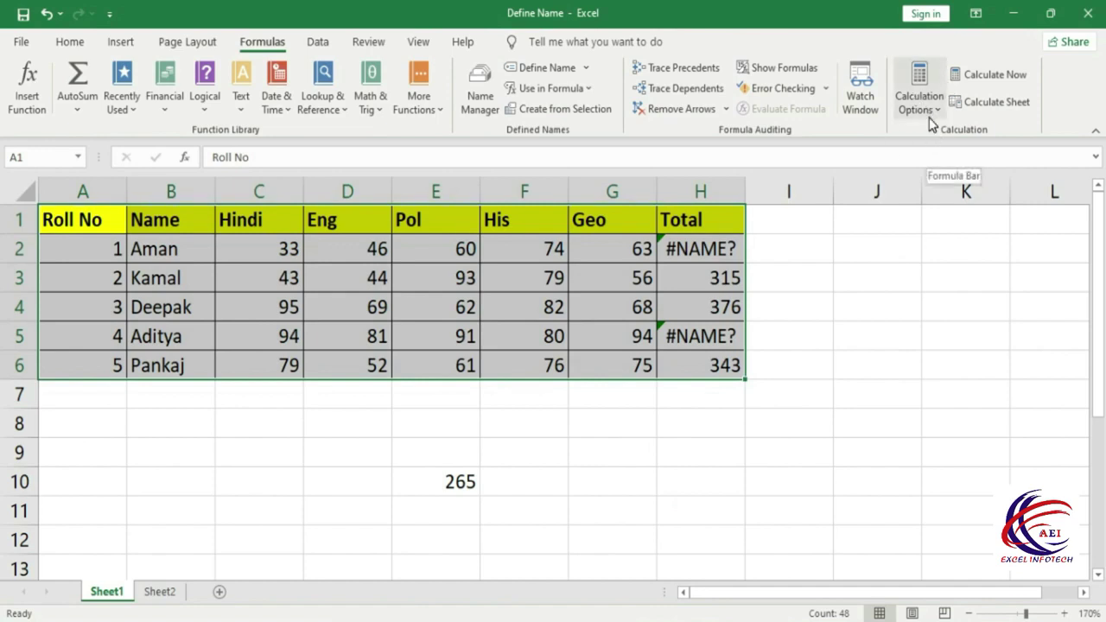
Review the calculation mode options, leaving the setting unchanged.
left_click(877, 394)
left_click(919, 95)
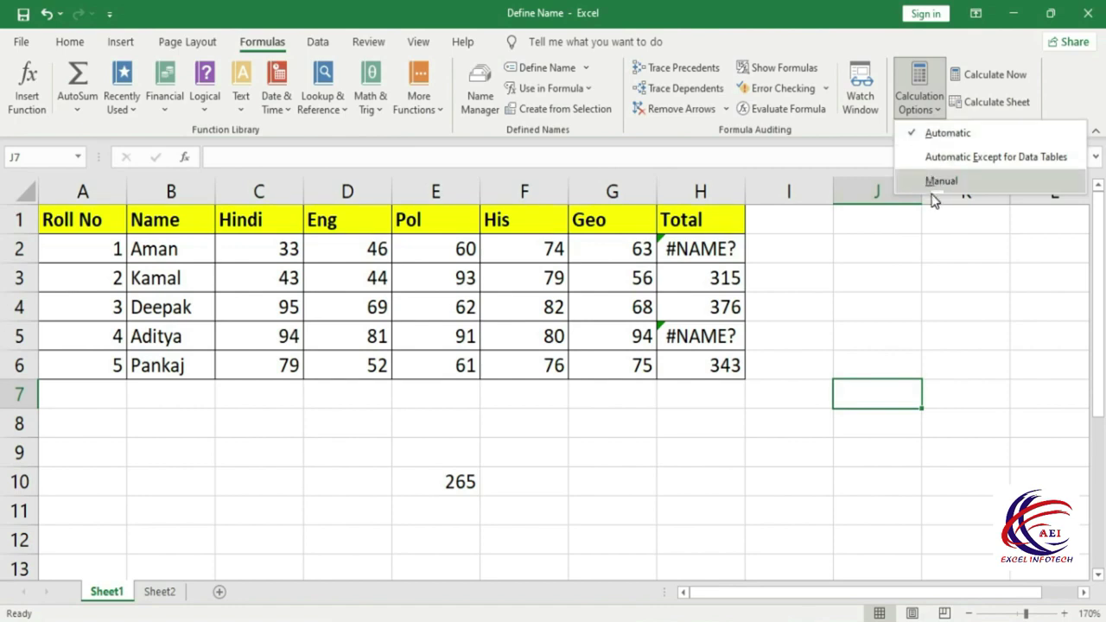
left_click(881, 342)
AutoSum H2 and fill it down to H6, giving totals 276, 315, 376, 440 and 343.
left_click(702, 250)
left_click_drag(702, 249, 702, 369)
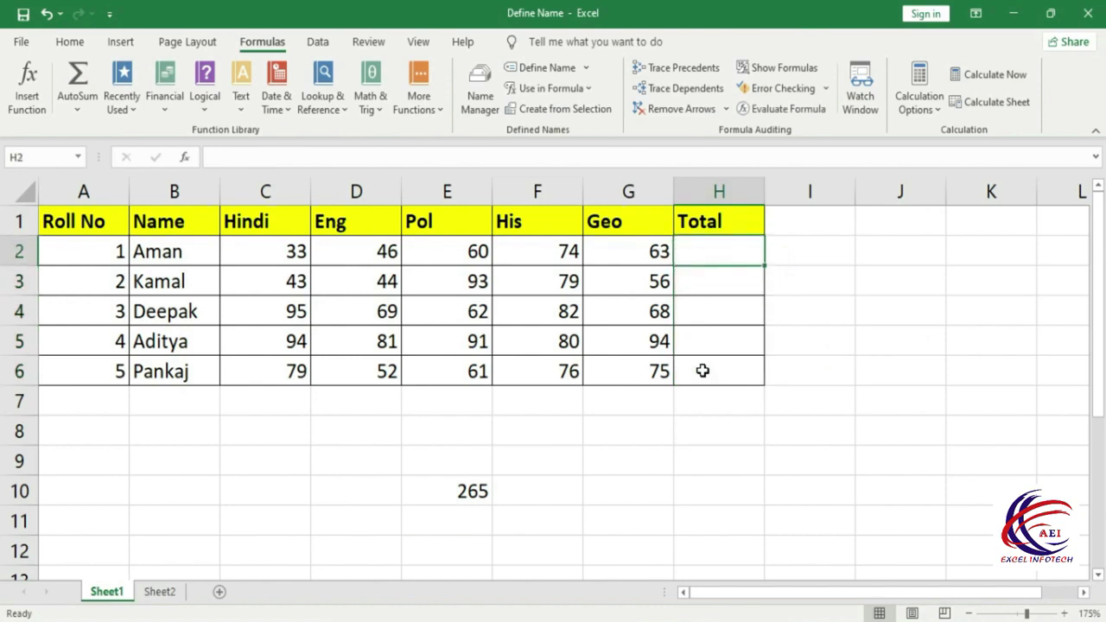
key("alt+equal")
key("Return")
key("Up")
key("shift+Down")
key("shift+Down")
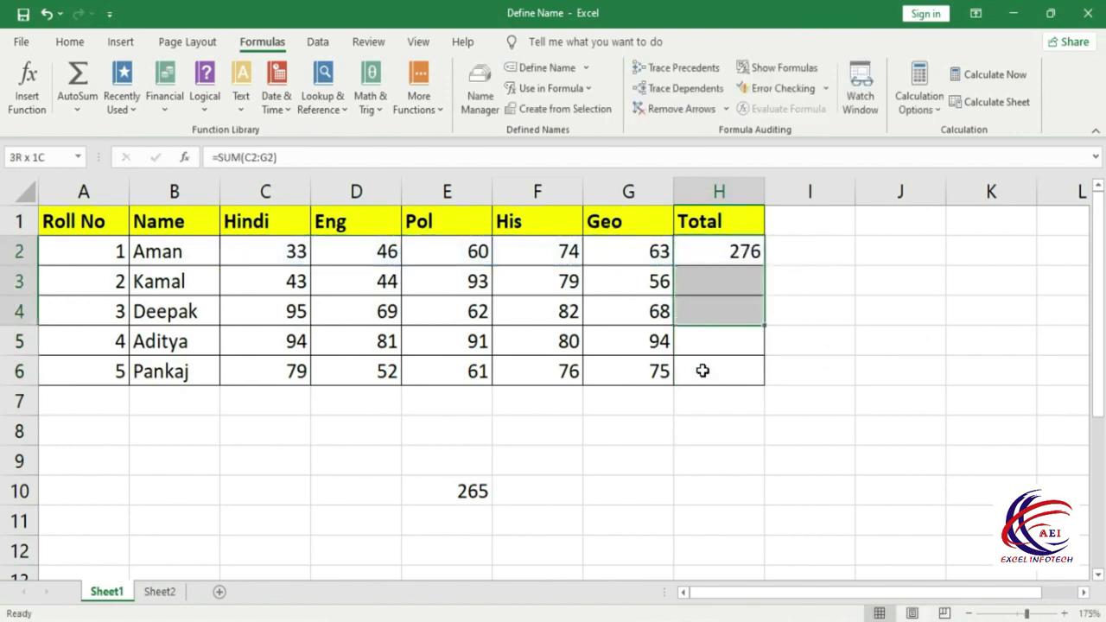
key("shift+Down")
key("shift+Down")
key("ctrl+d")
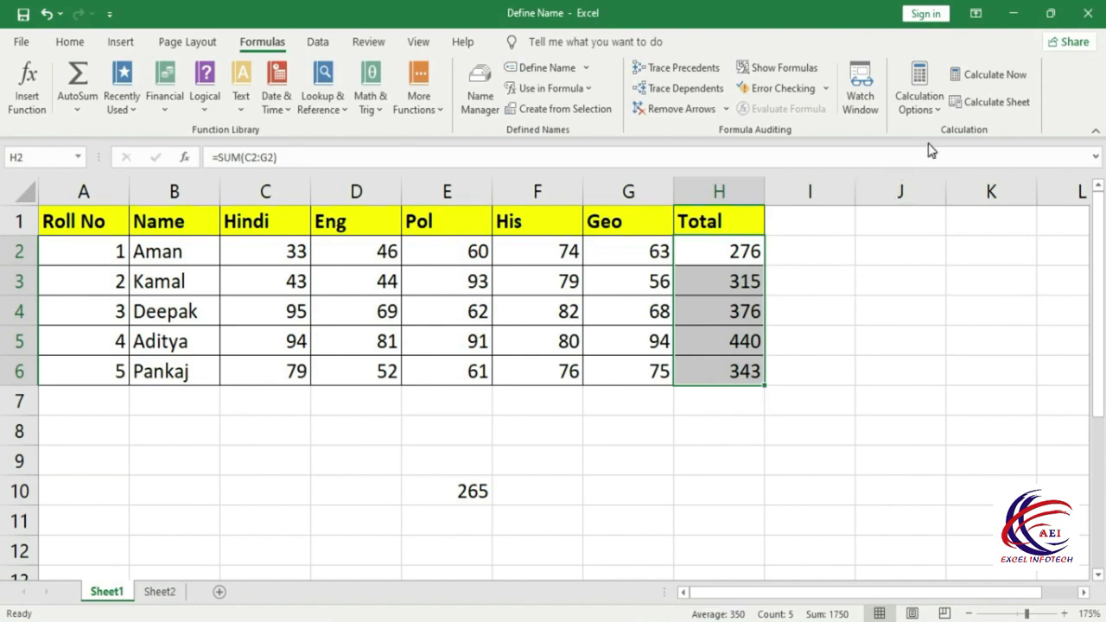
With calculation on Automatic, change Aman's Geo mark in G2 to 60 and confirm H2 shows 273.
left_click(935, 107)
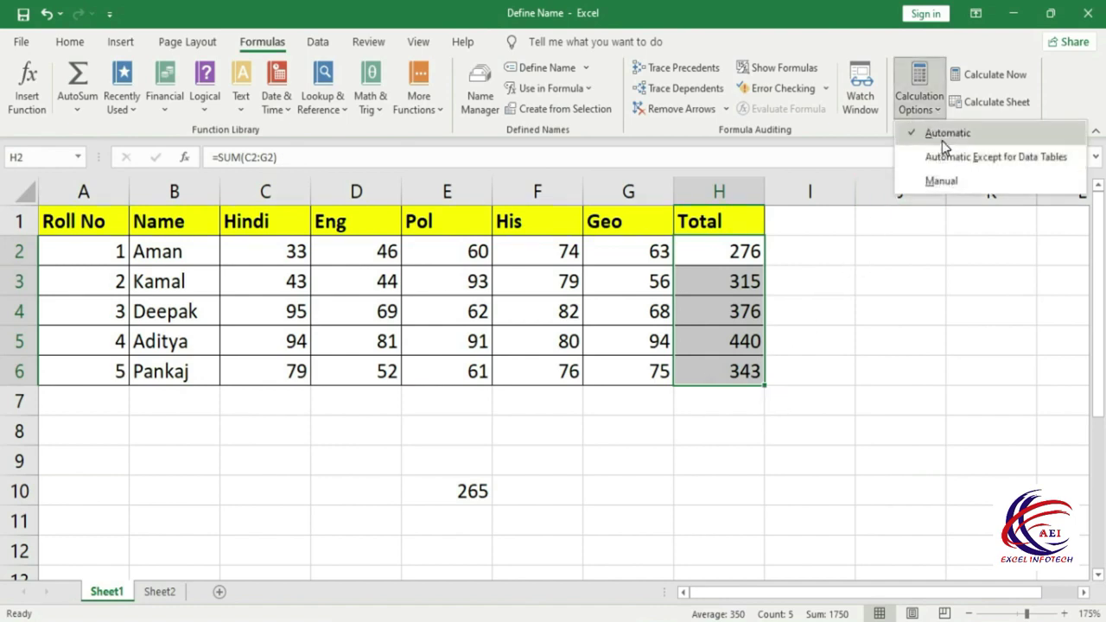
left_click(940, 136)
left_click(635, 253)
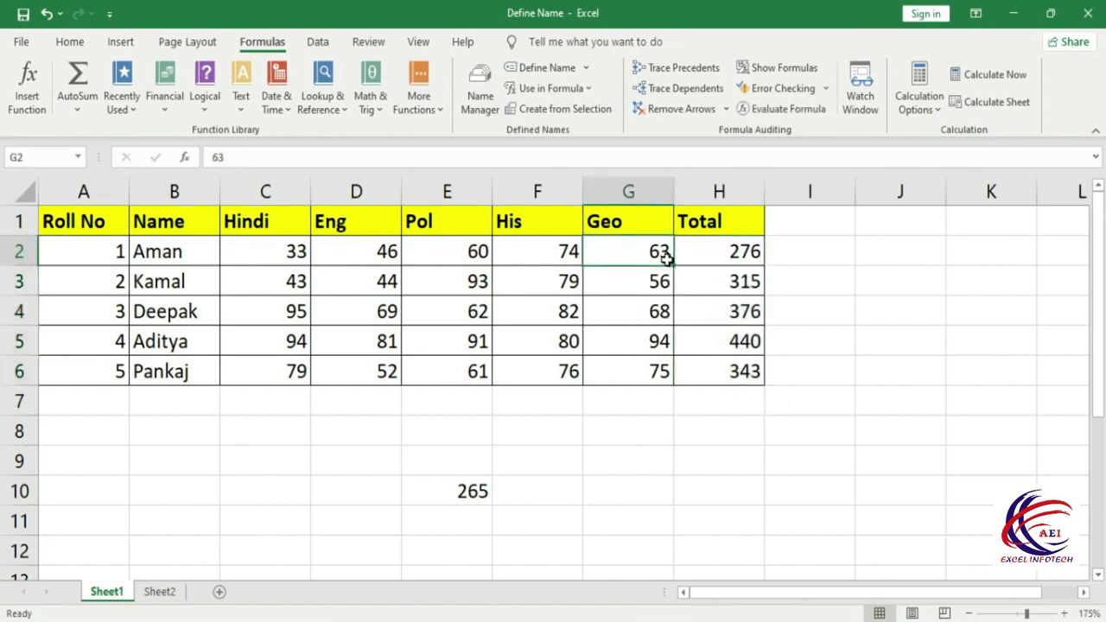
type("60")
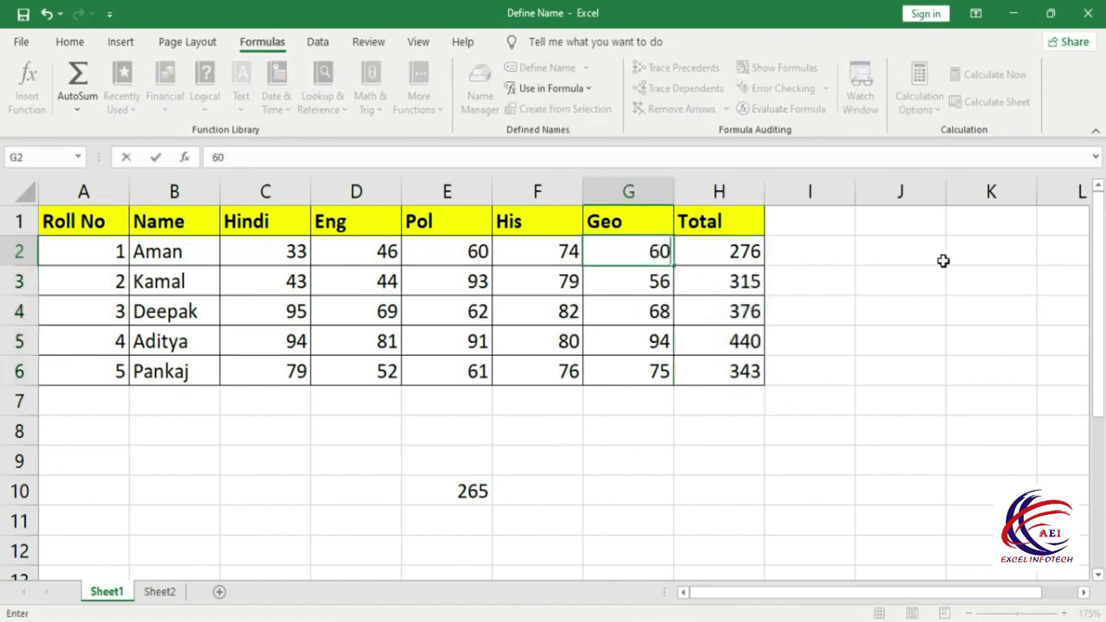
key("Return")
left_click(735, 259)
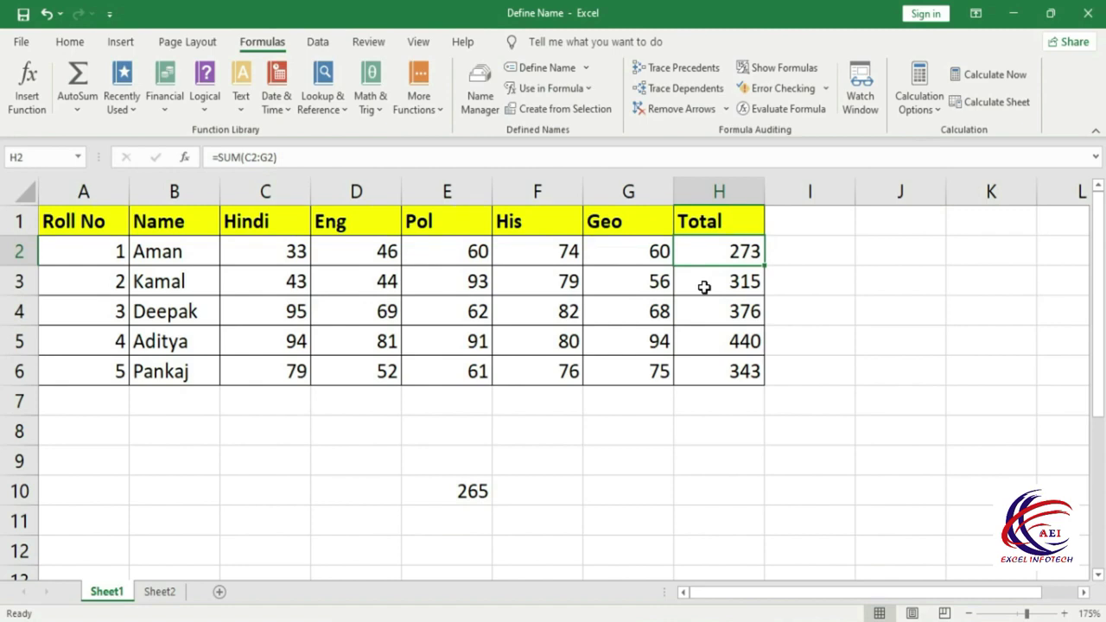
Switch calculation to Manual and enter 55 in G2, leaving the H2 total unchanged at 273.
left_click(933, 108)
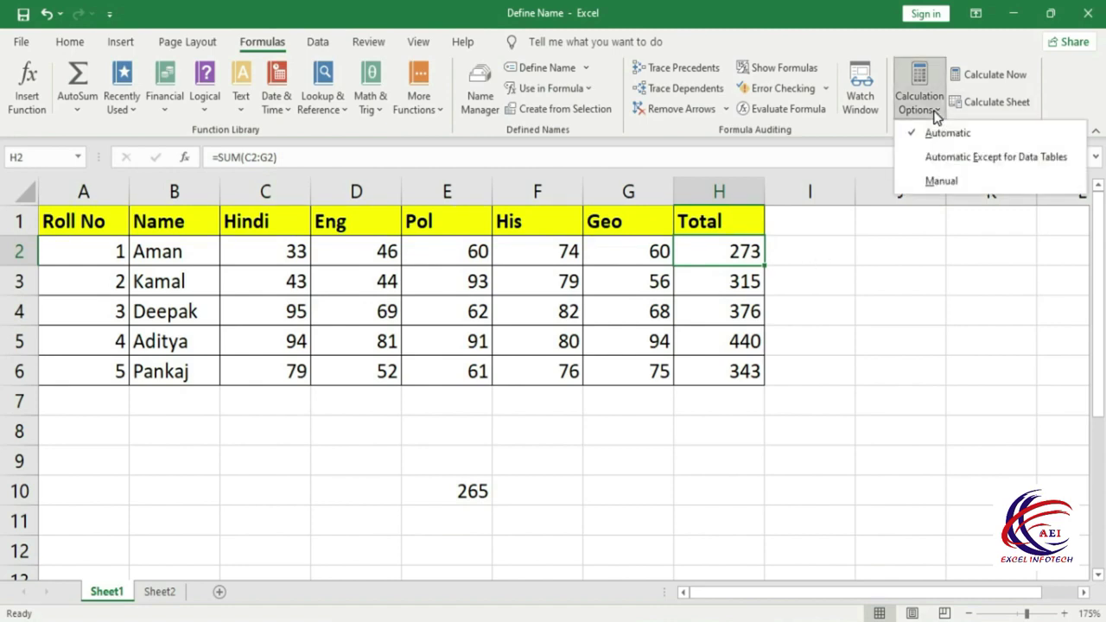
left_click(942, 182)
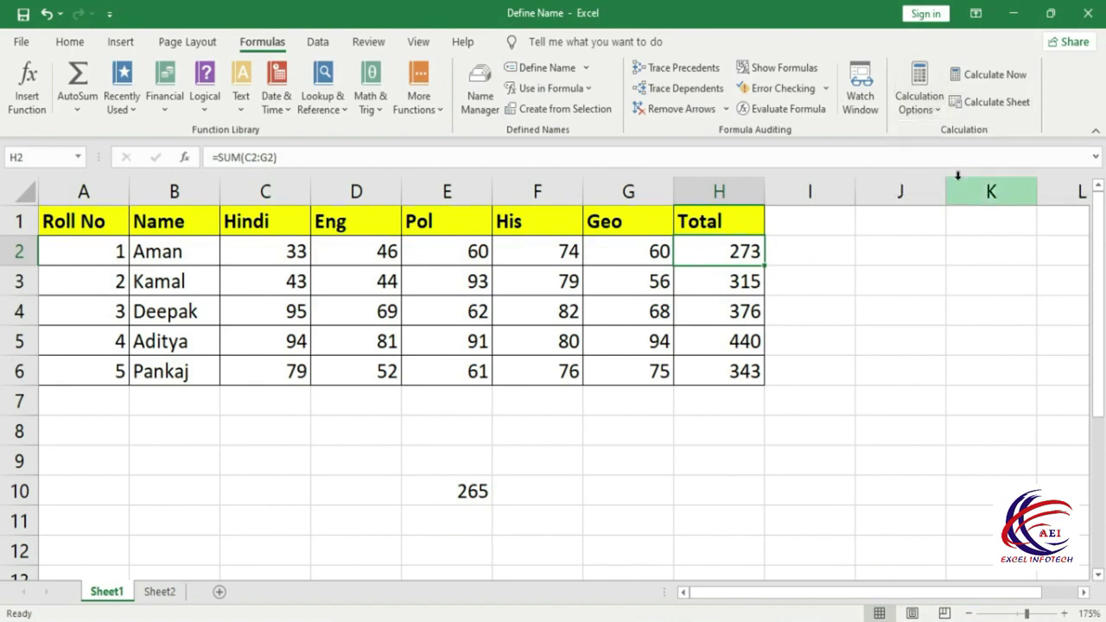
left_click(649, 251)
type("55")
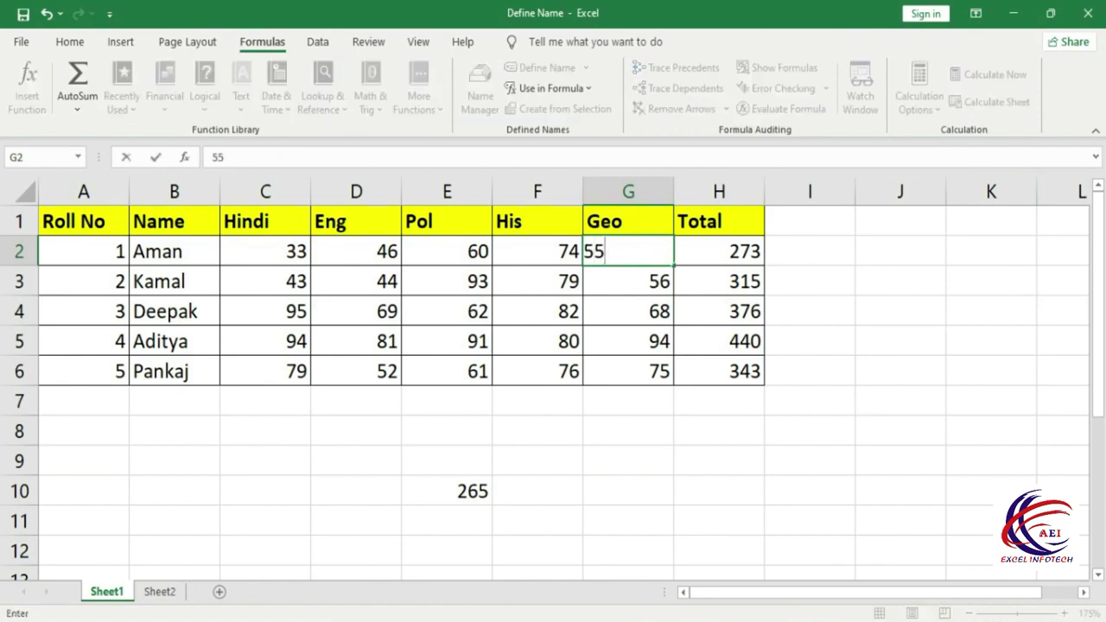
key("Return")
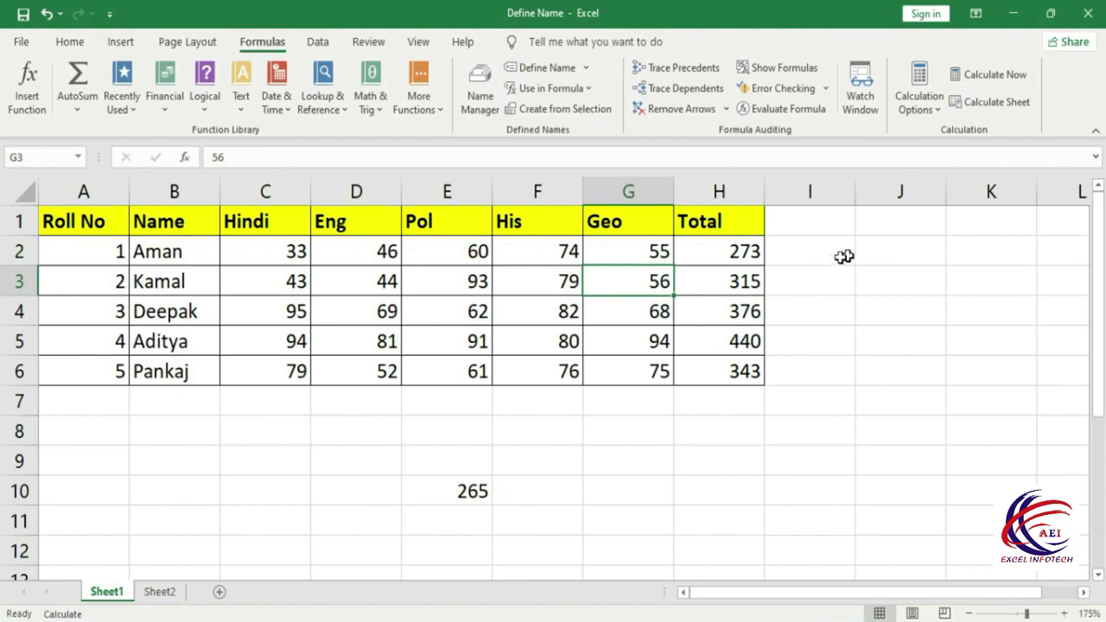
left_click(743, 255)
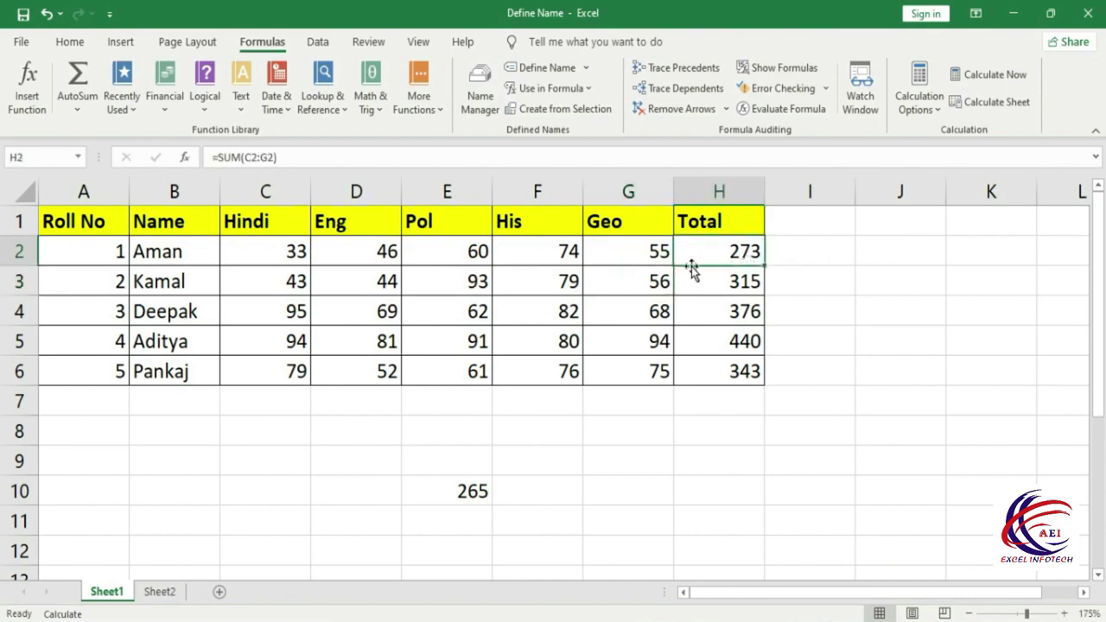
Enter the Geo marks 25 in G3 and 69 in G4.
left_click(648, 252)
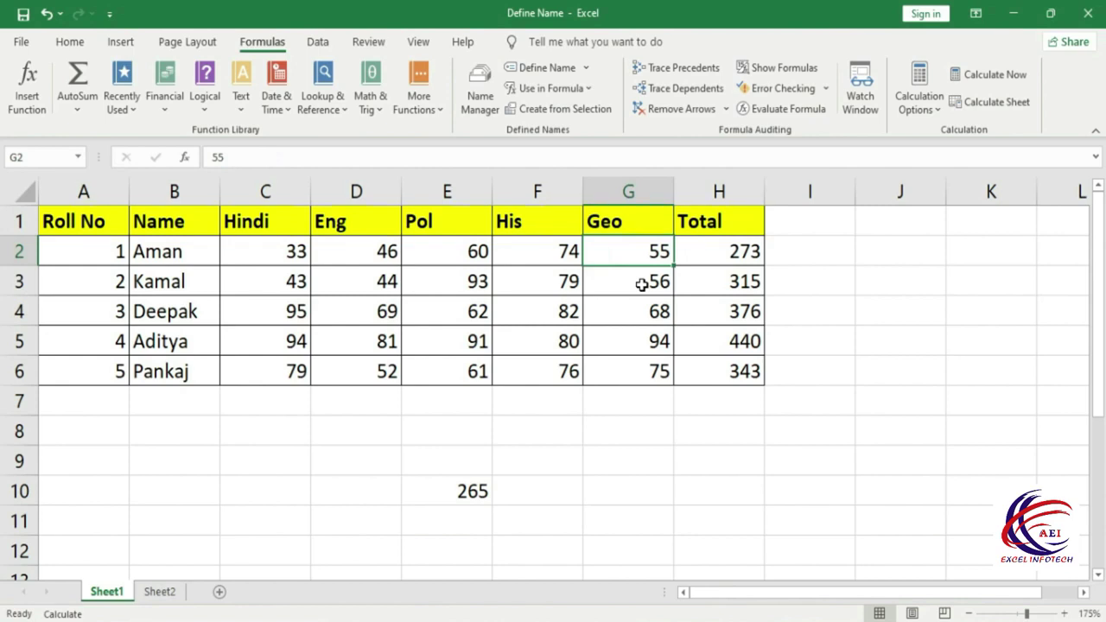
left_click(650, 287)
type("25")
key("Return")
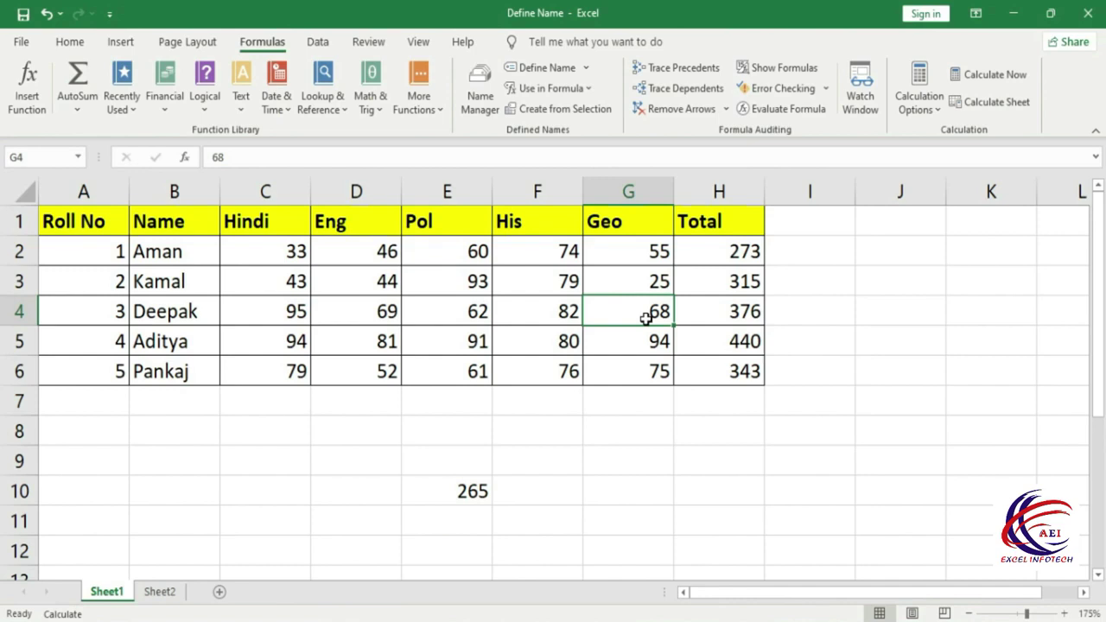
type("69")
key("Return")
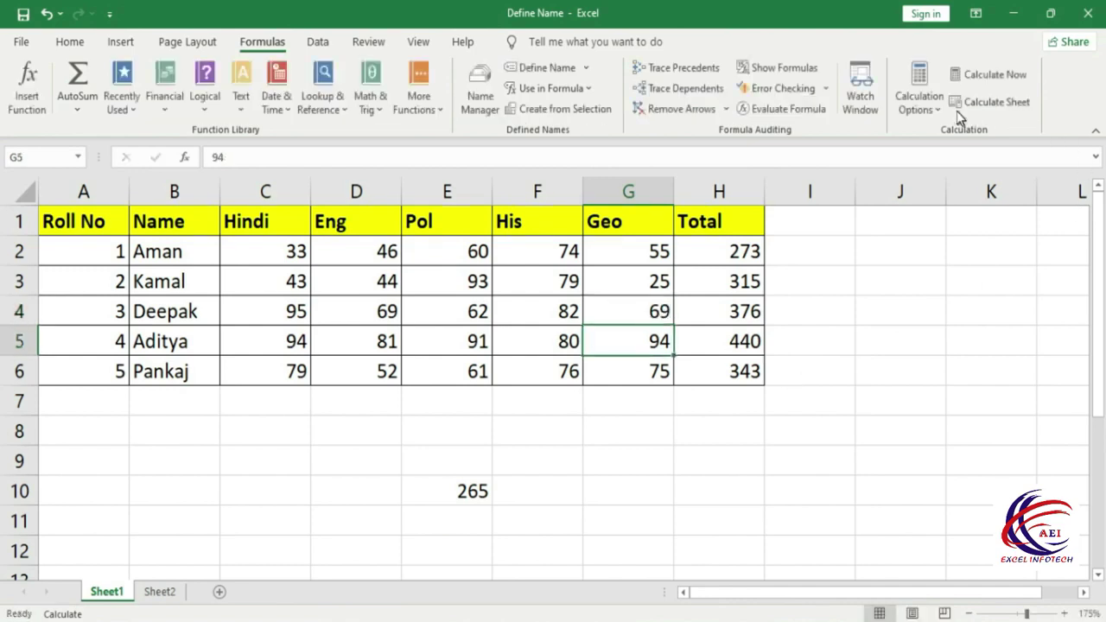
left_click(923, 102)
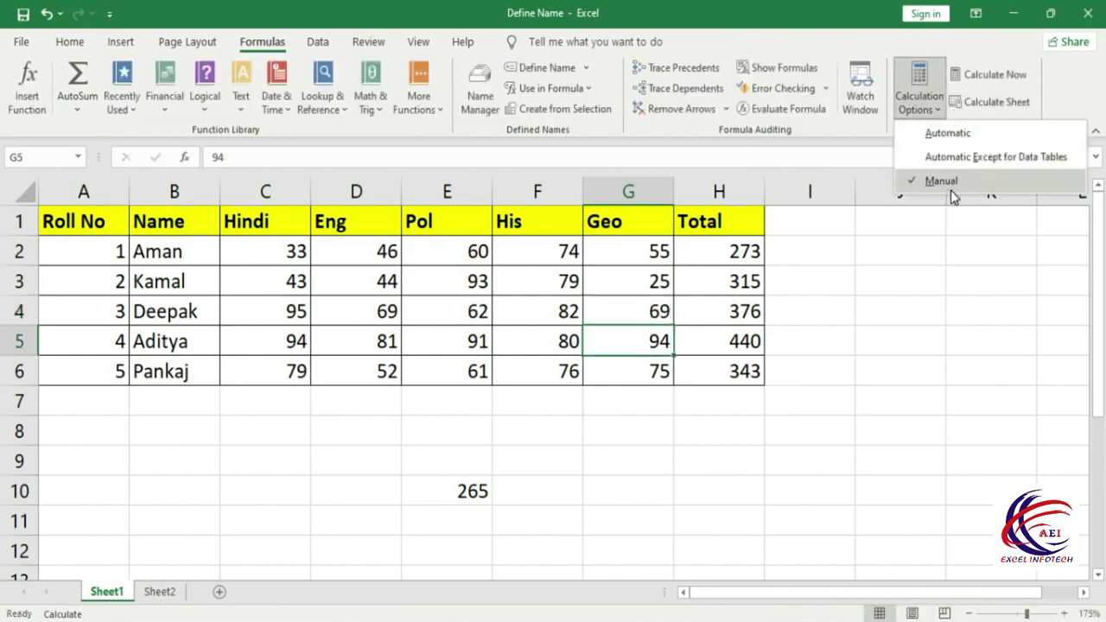
Run Calculate Now so the H2:H4 totals update to 268, 284 and 377.
left_click(857, 269)
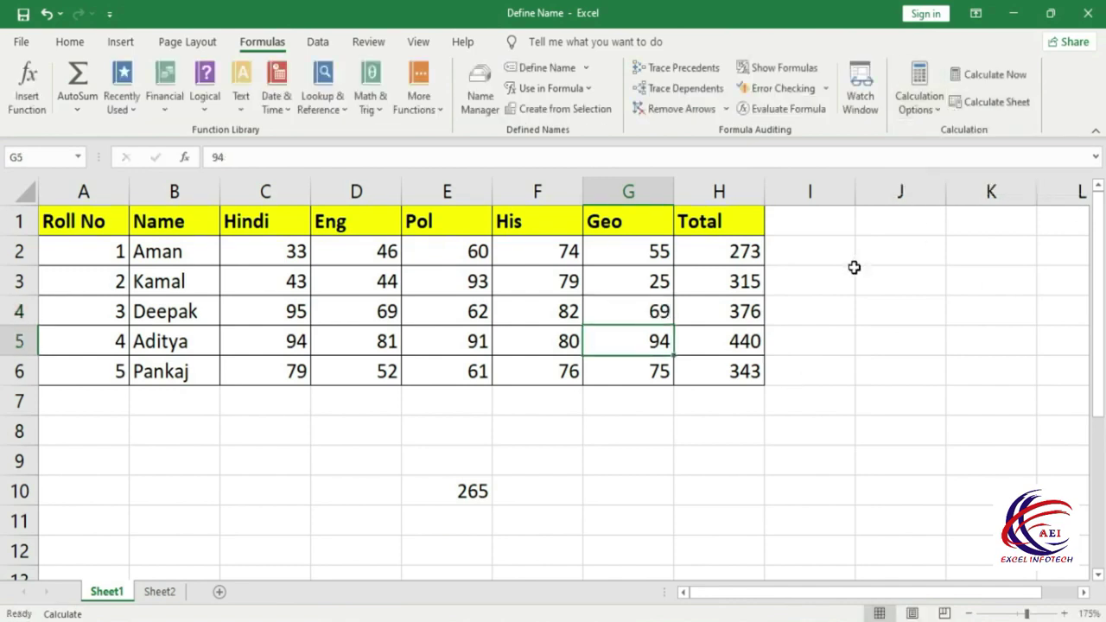
left_click(978, 81)
left_click(657, 257)
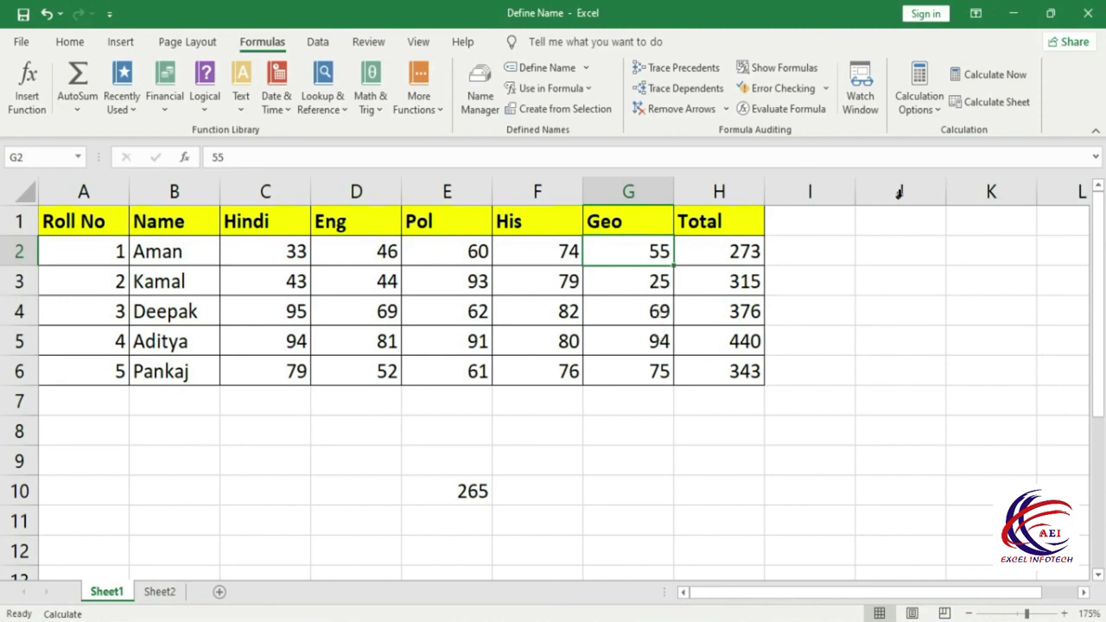
left_click(976, 76)
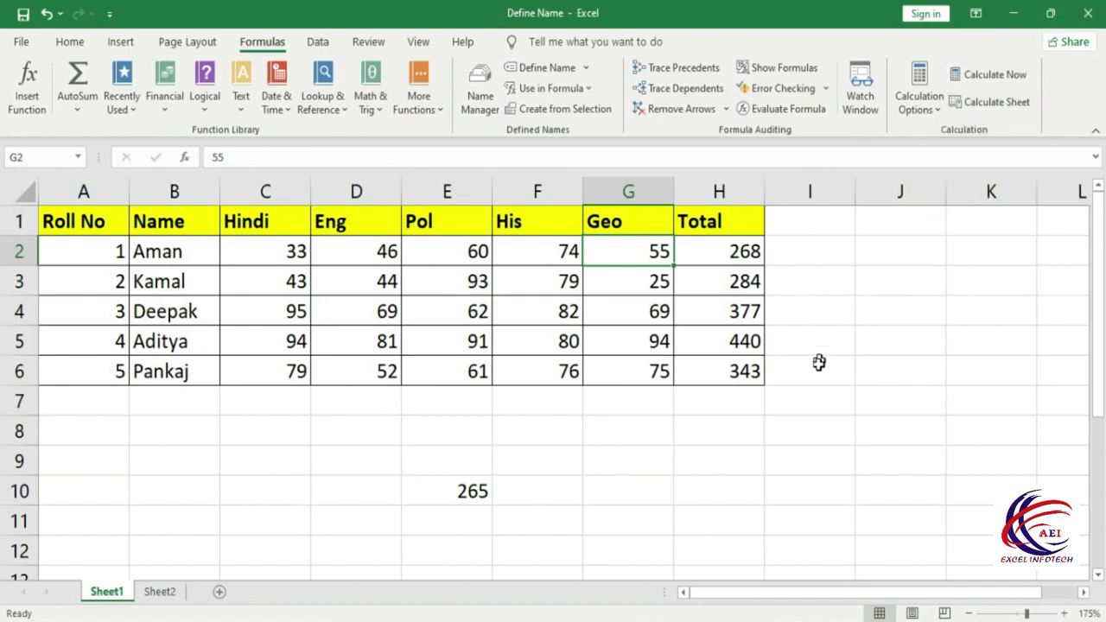
left_click(668, 461)
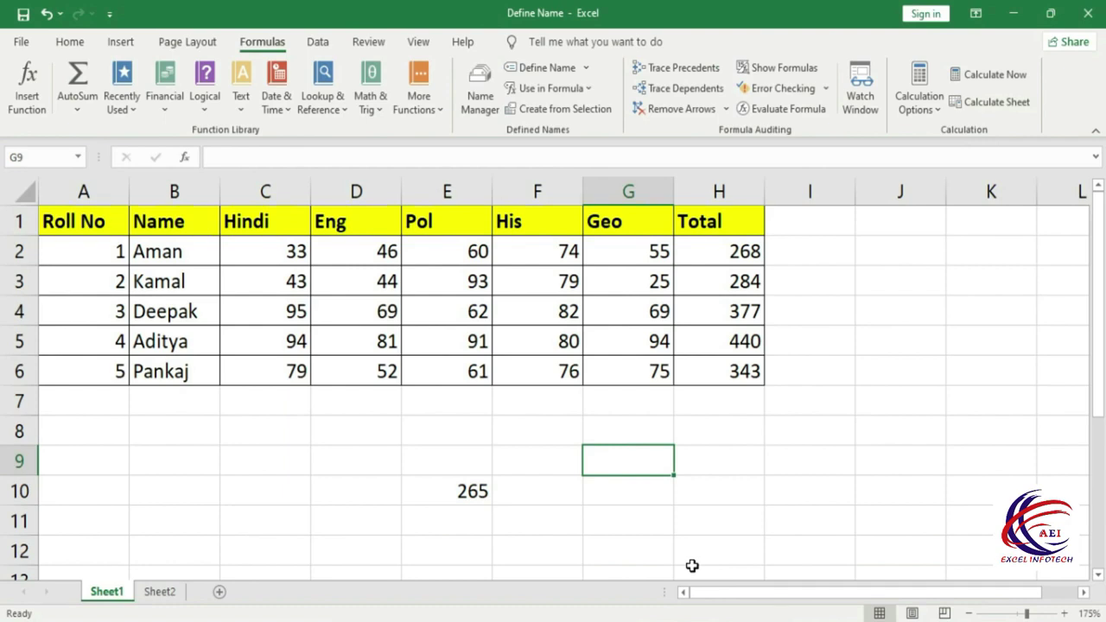
left_click(573, 320)
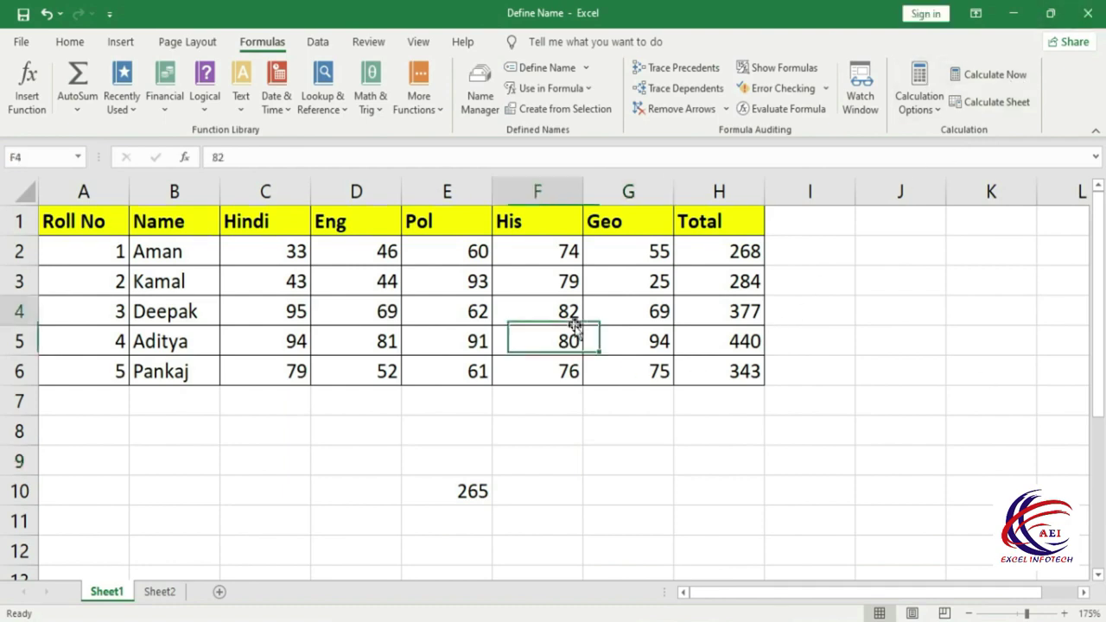
left_click(443, 308)
left_click(349, 287)
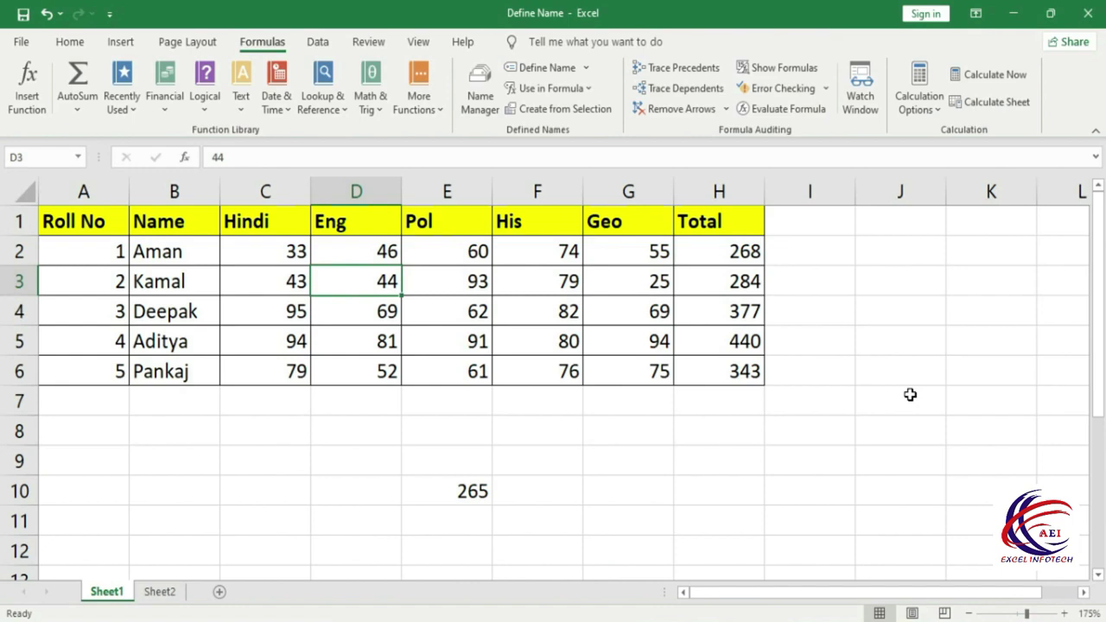
Change Calculation Options from Manual back to Automatic for the workbook.
left_click(919, 105)
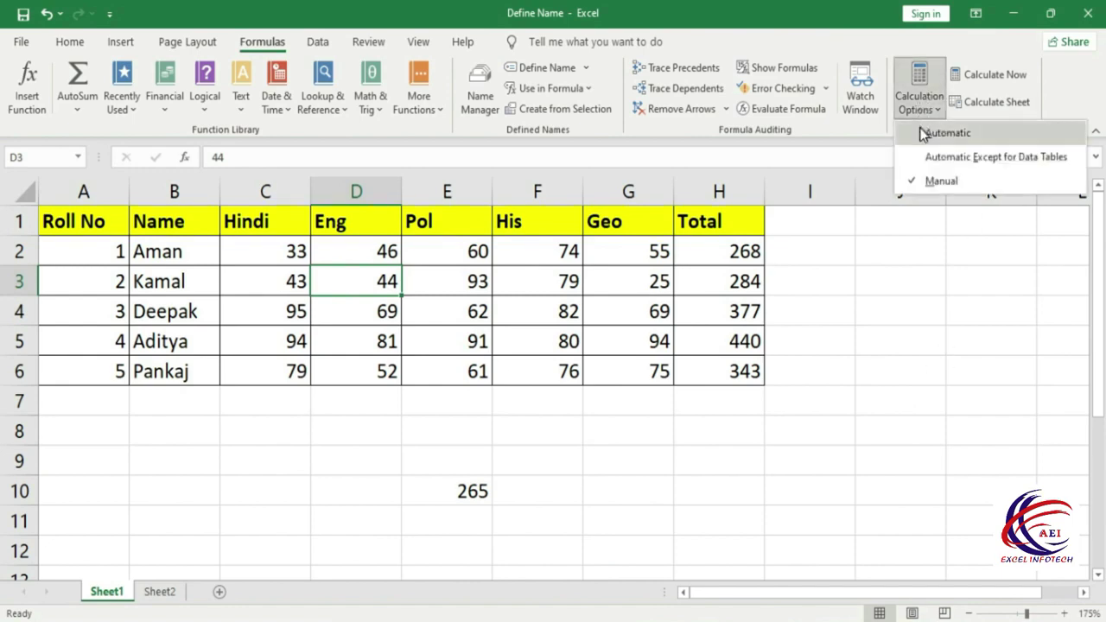
left_click(950, 134)
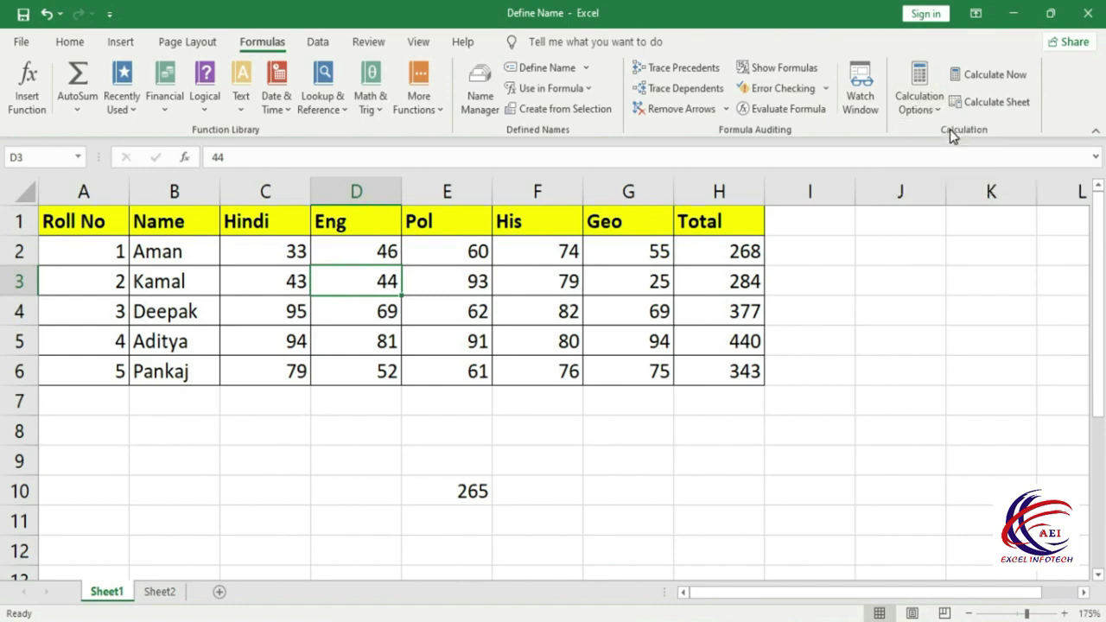